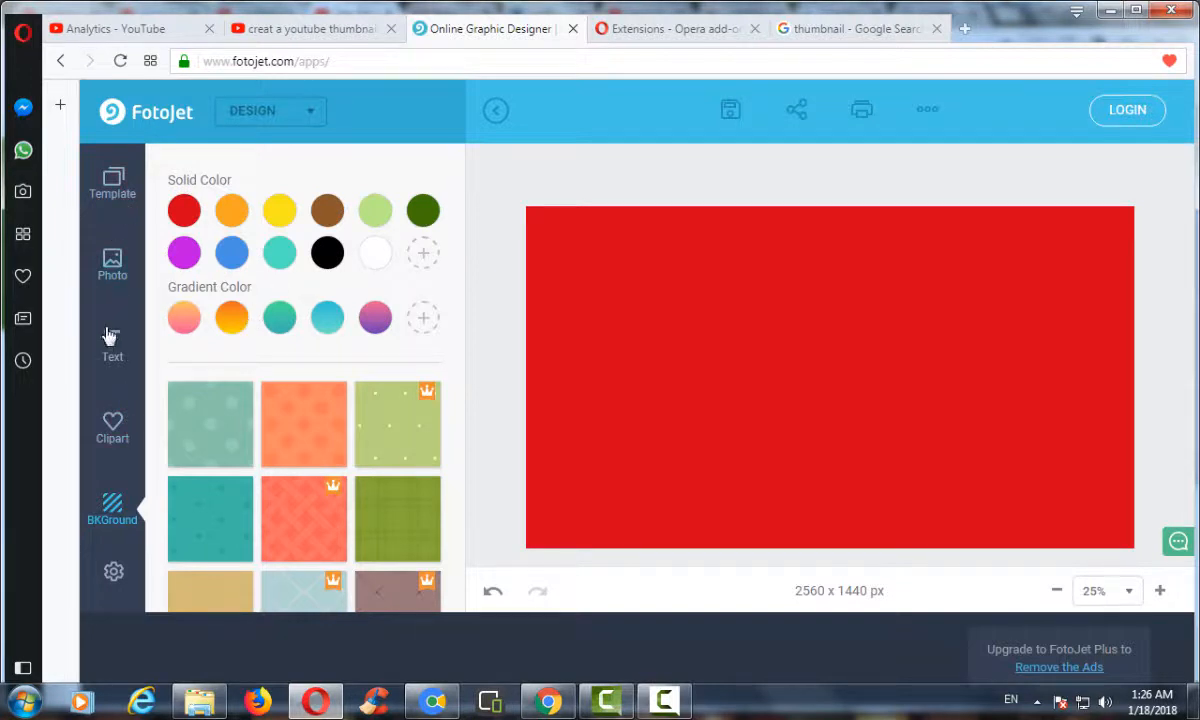
Step: Upload the YouTube logo image "download (2)" from the Downloads folder to the photo library
click(112, 263)
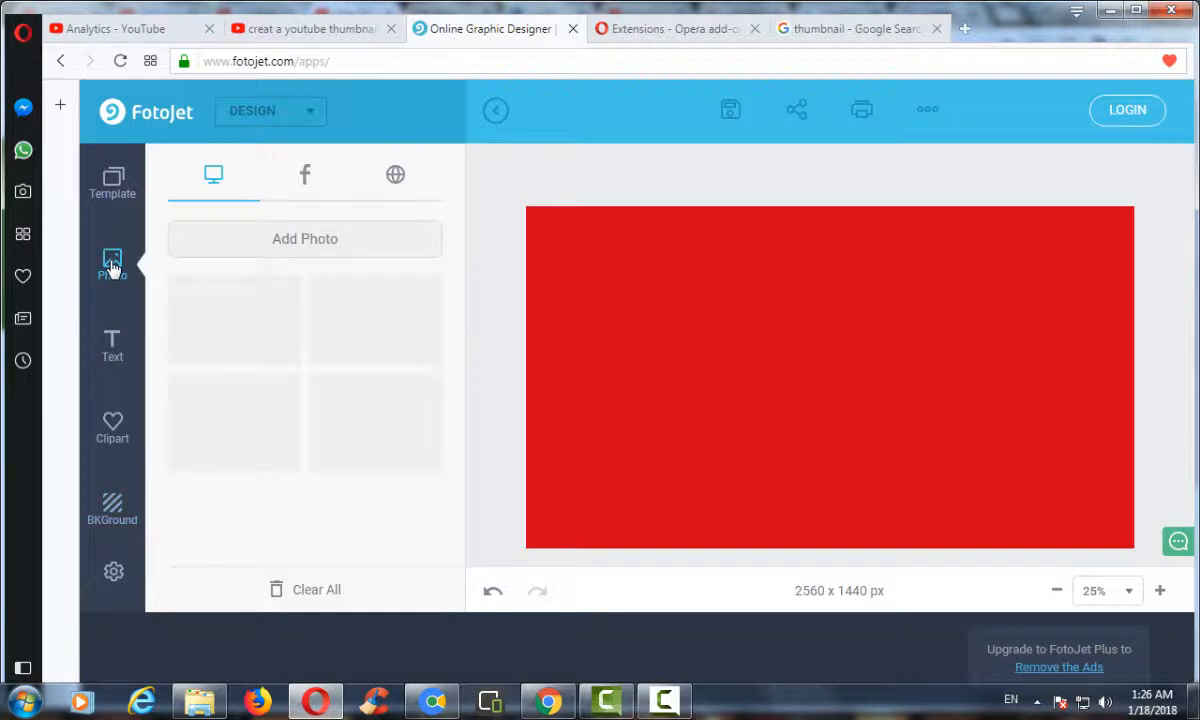
click(335, 250)
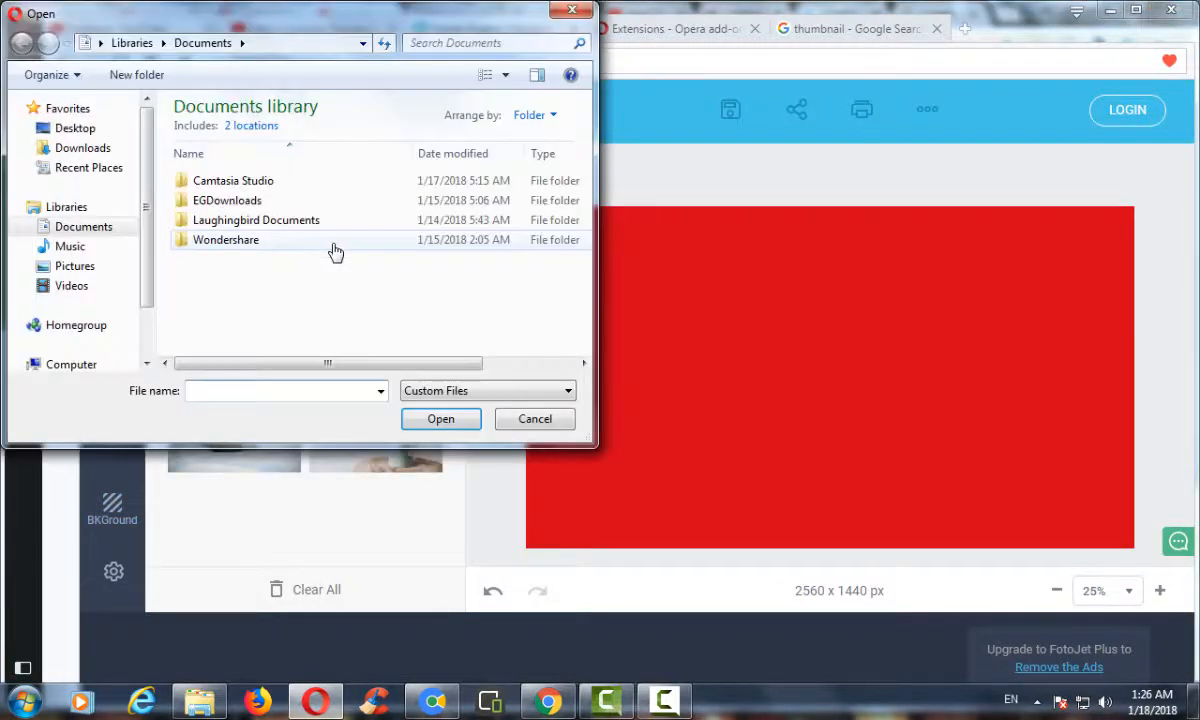
click(105, 150)
drag(585, 120, 585, 182)
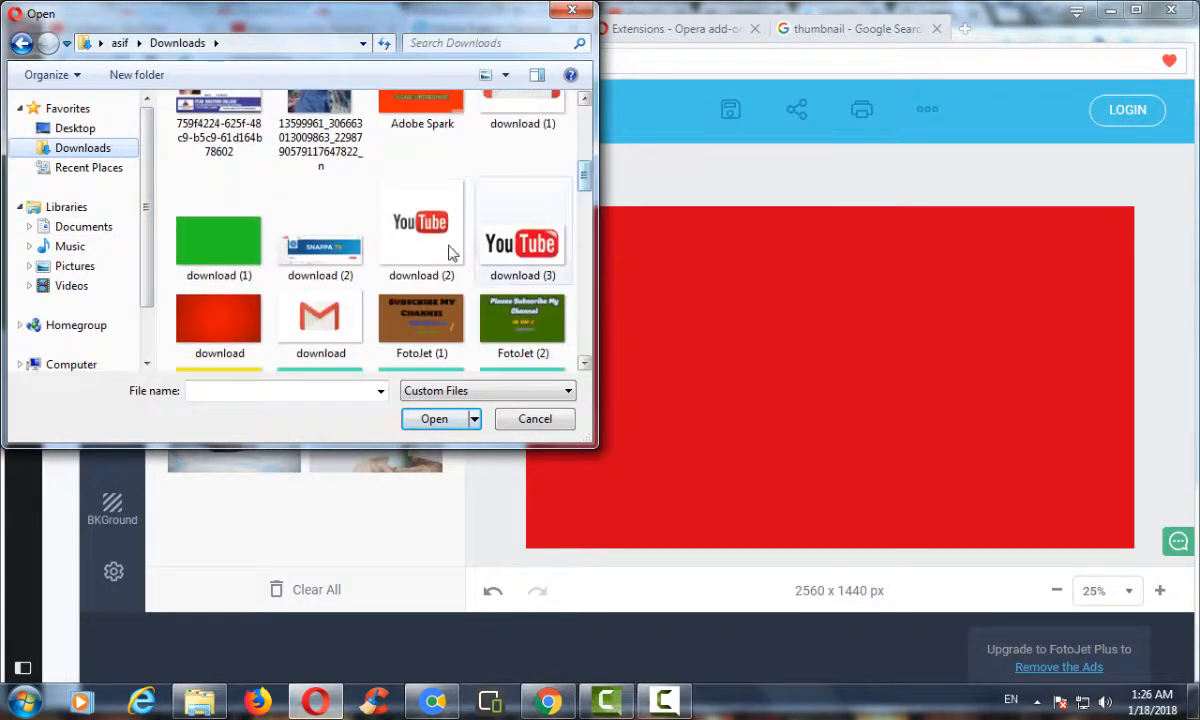
click(440, 250)
click(441, 422)
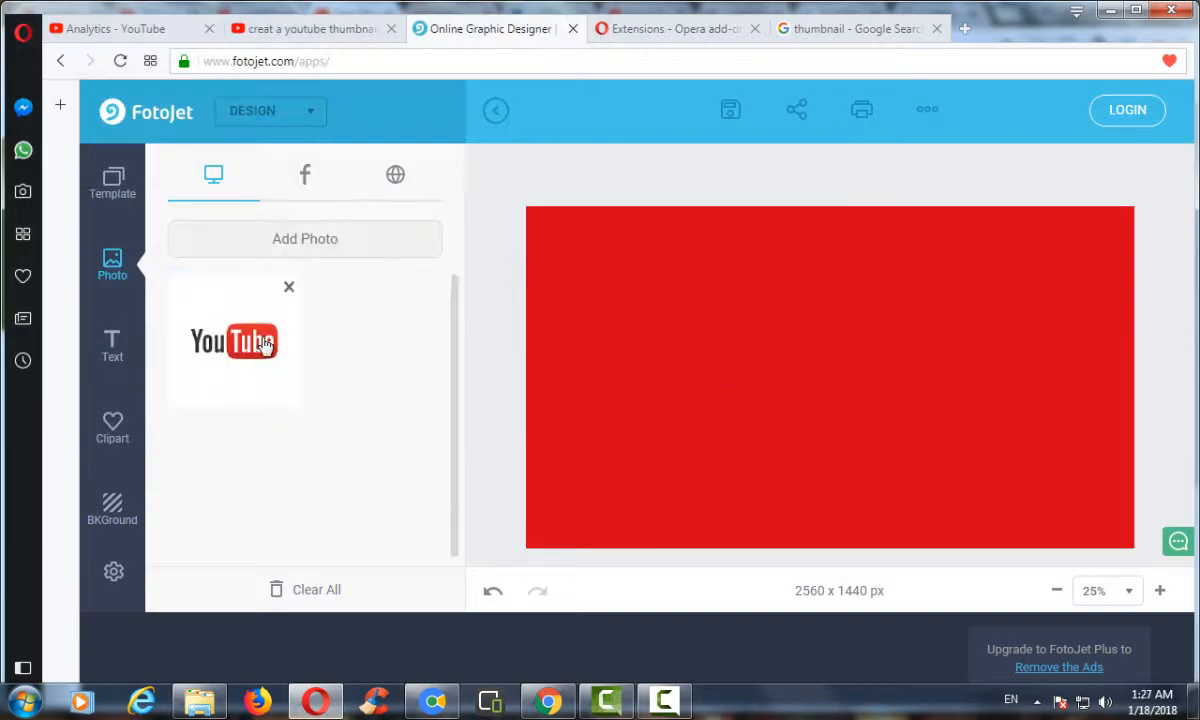
Step: Place the uploaded YouTube logo on the canvas and move it to the canvas's upper-left corner
click(264, 343)
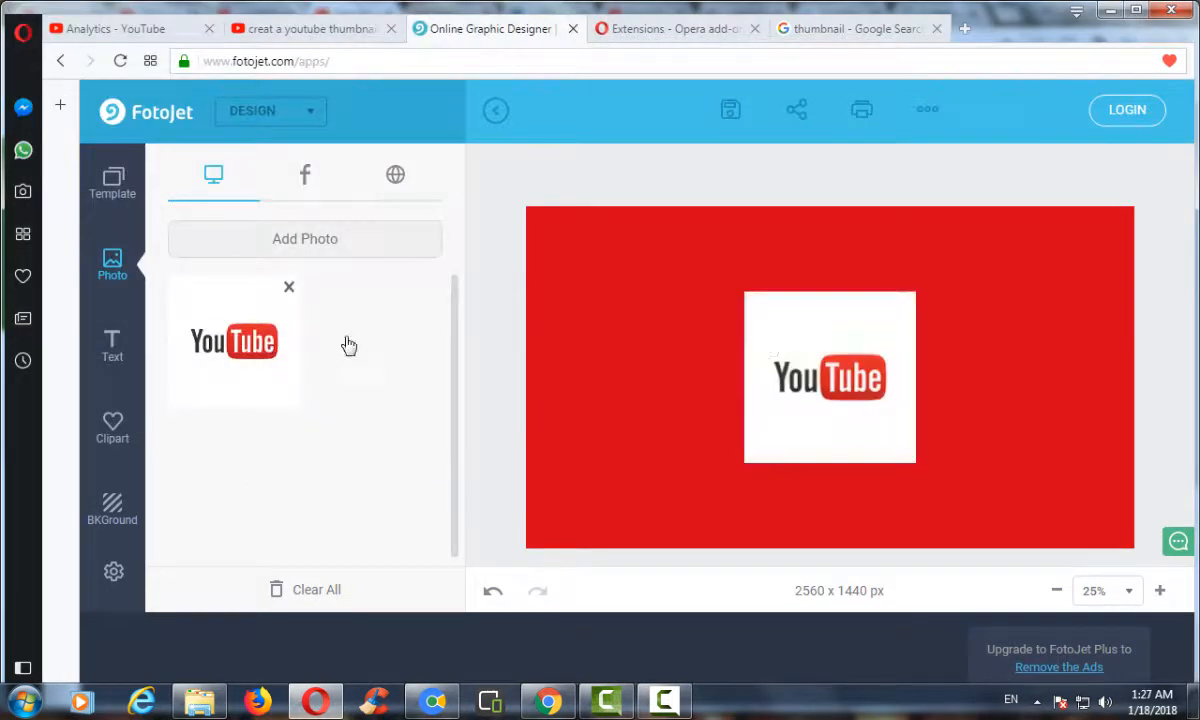
click(804, 343)
drag(809, 343, 601, 276)
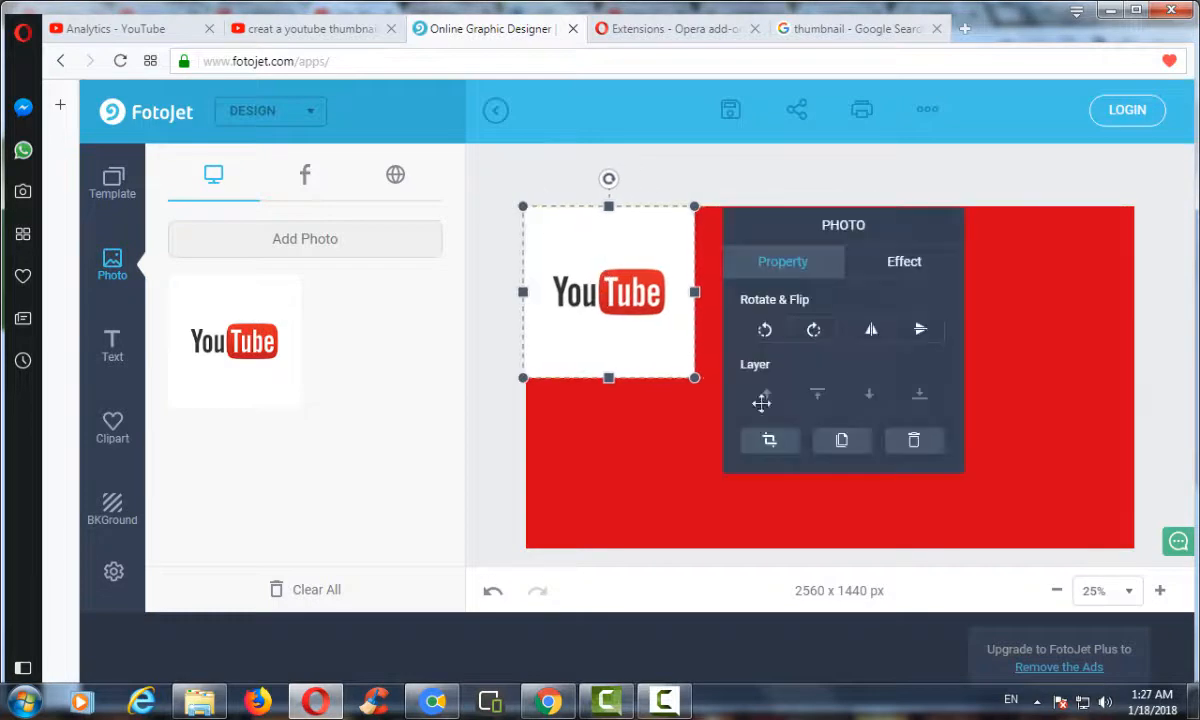
Step: Stretch the YouTube logo horizontally so it spans the full width of the canvas
click(690, 411)
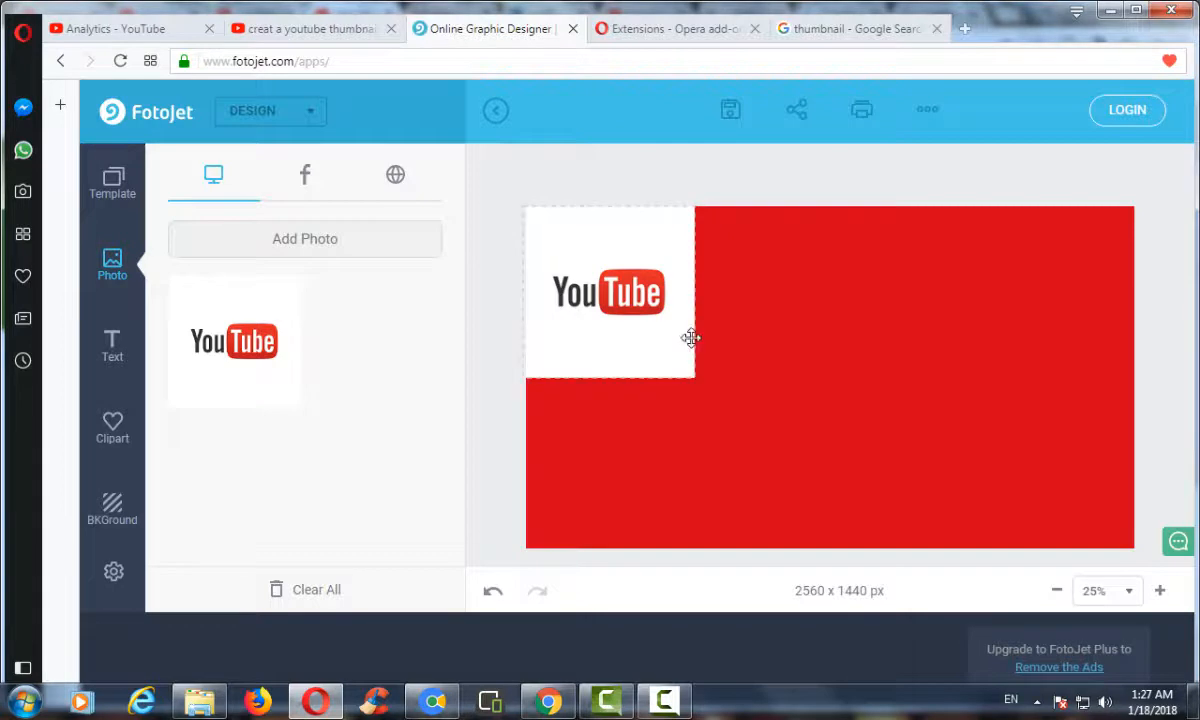
click(691, 366)
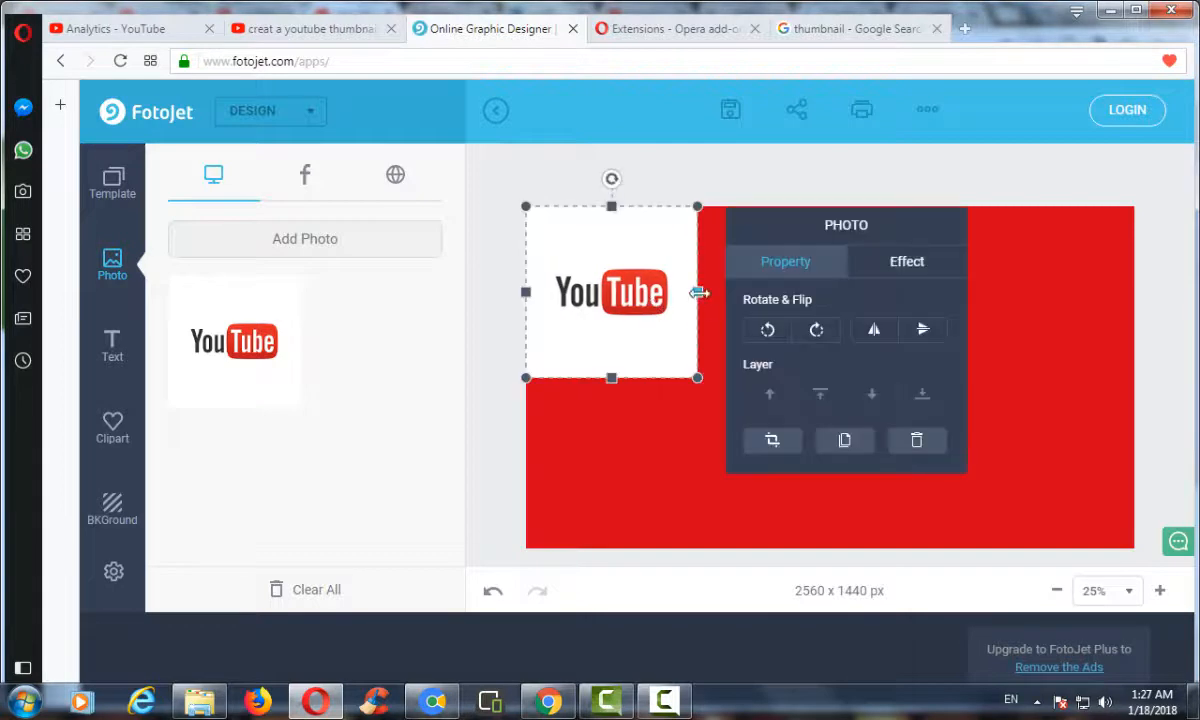
drag(707, 292, 1136, 290)
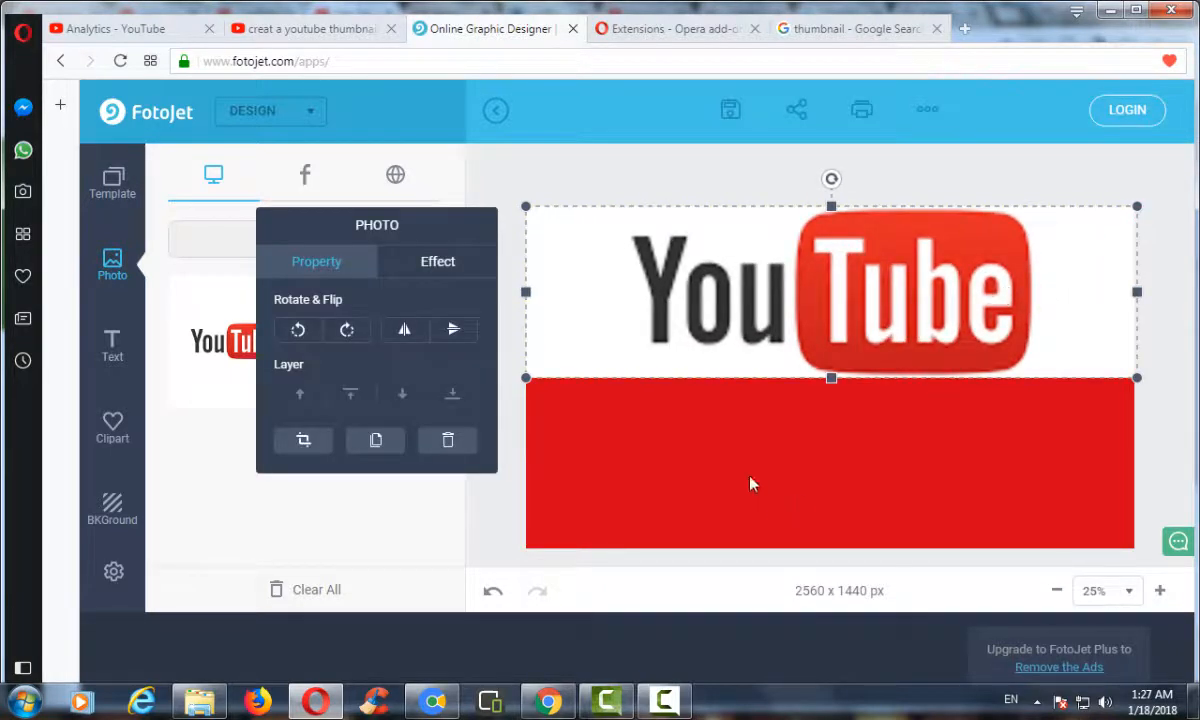
click(727, 460)
Step: Add a heading text box to the canvas and delete its placeholder text
click(110, 350)
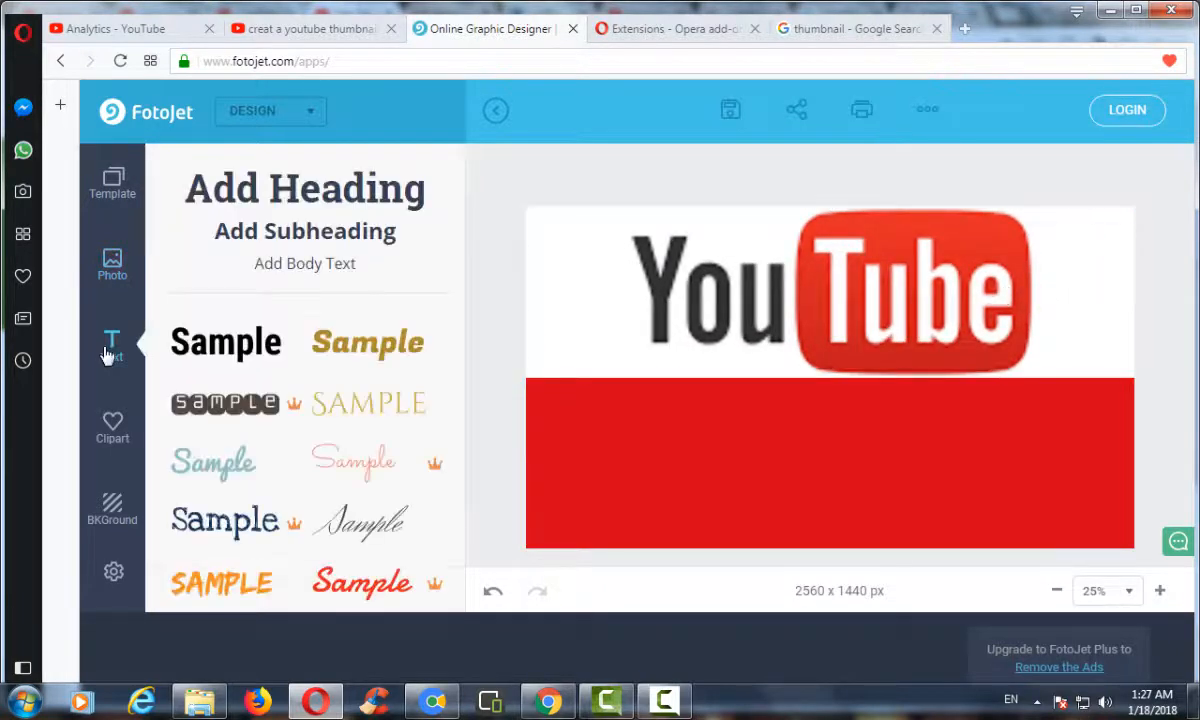
click(305, 200)
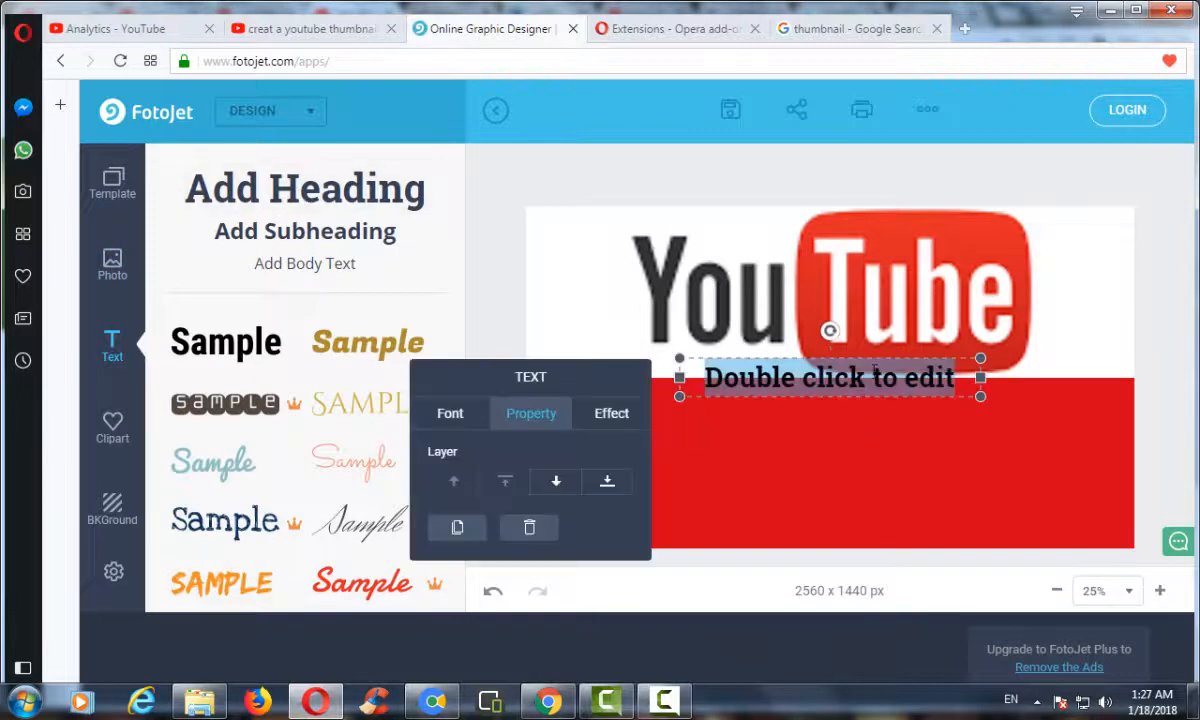
drag(919, 378, 722, 389)
click(717, 360)
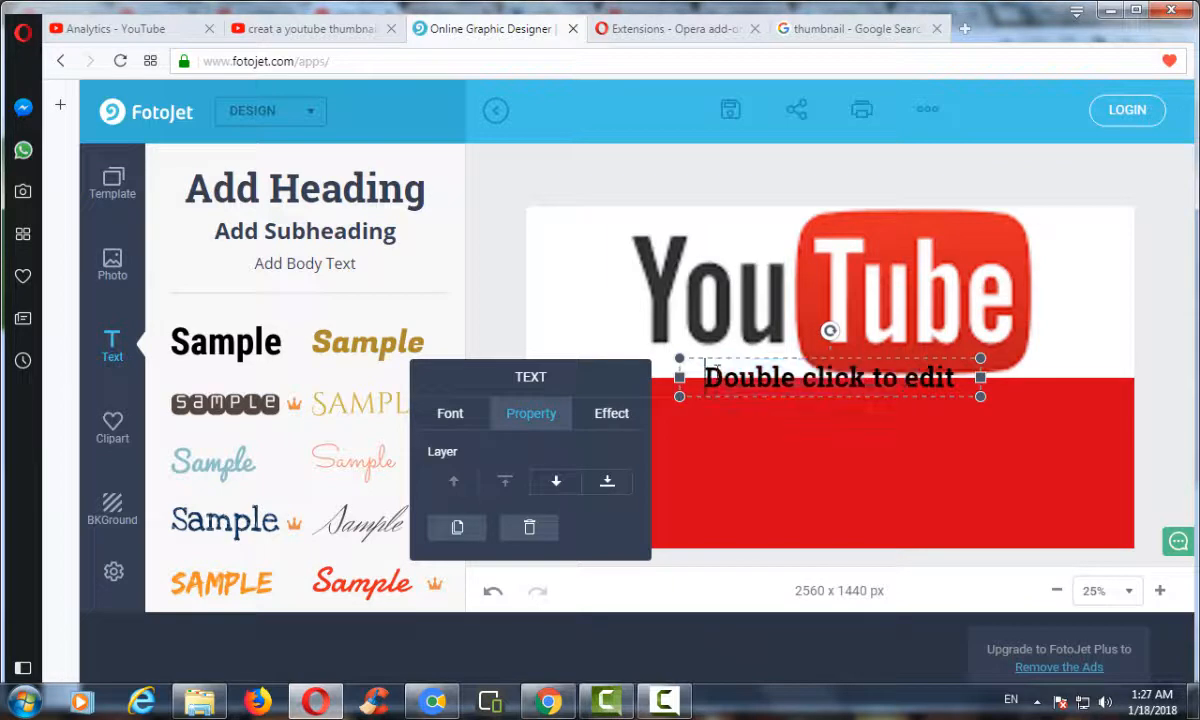
drag(962, 377, 706, 380)
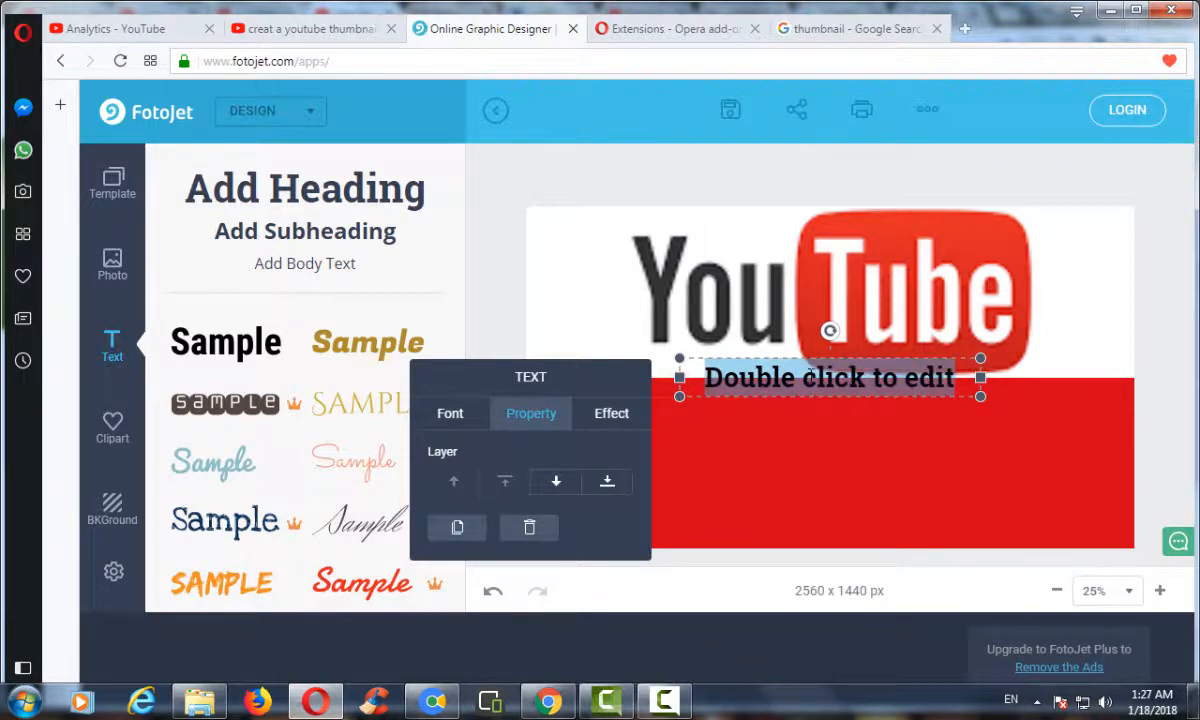
key(BackSpace)
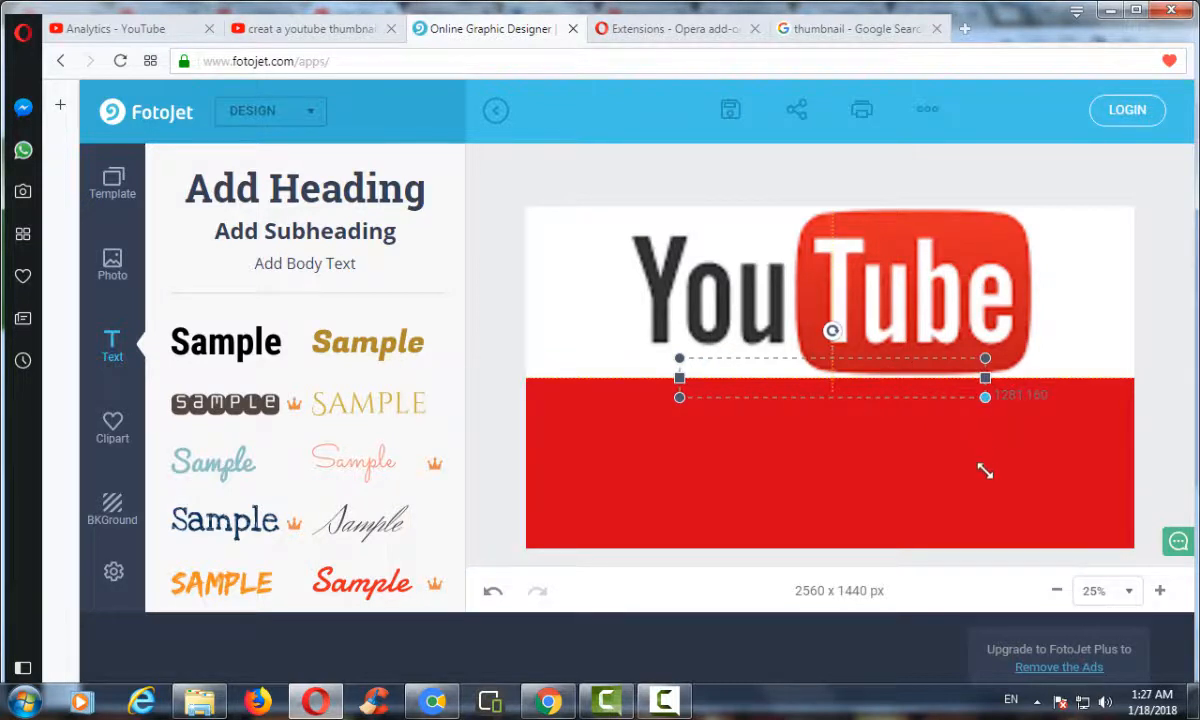
Step: Move the empty heading box onto the red area below the logo and enlarge it to nearly the canvas width
drag(827, 384, 898, 427)
drag(976, 438, 1104, 455)
drag(1018, 437, 960, 430)
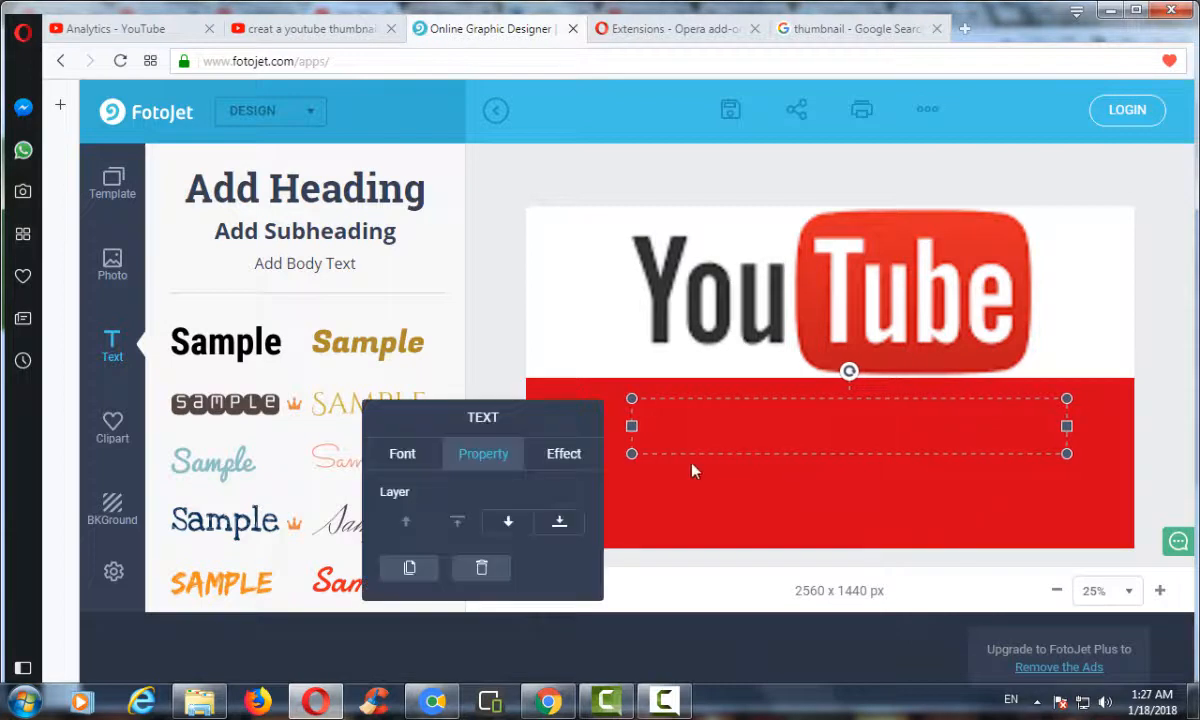
drag(632, 454, 553, 462)
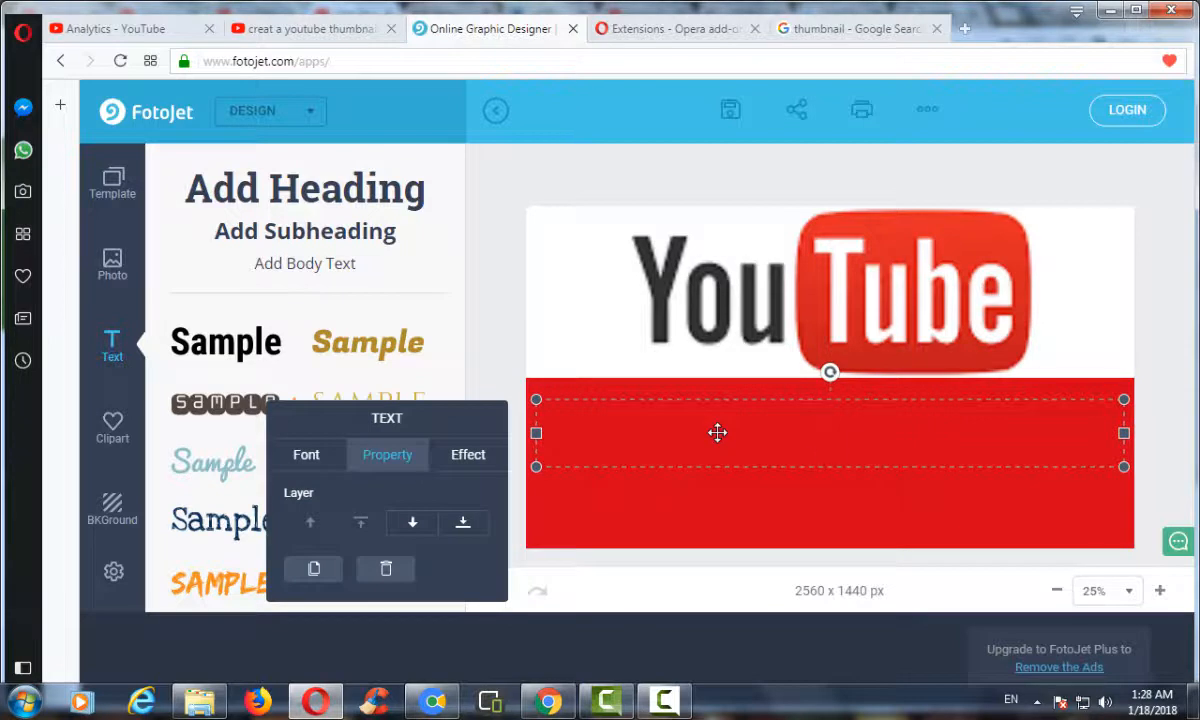
Step: Enter the heading text "Create A Youtube Thumbnail"
text(Creat)
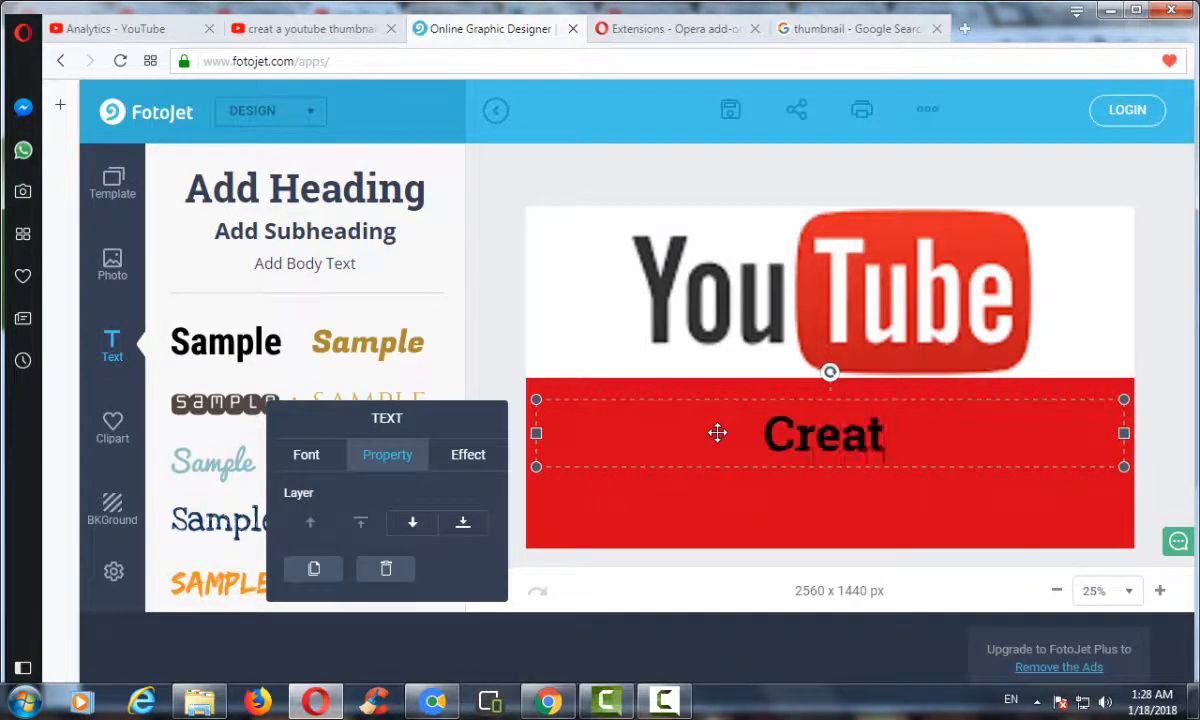
text(e A )
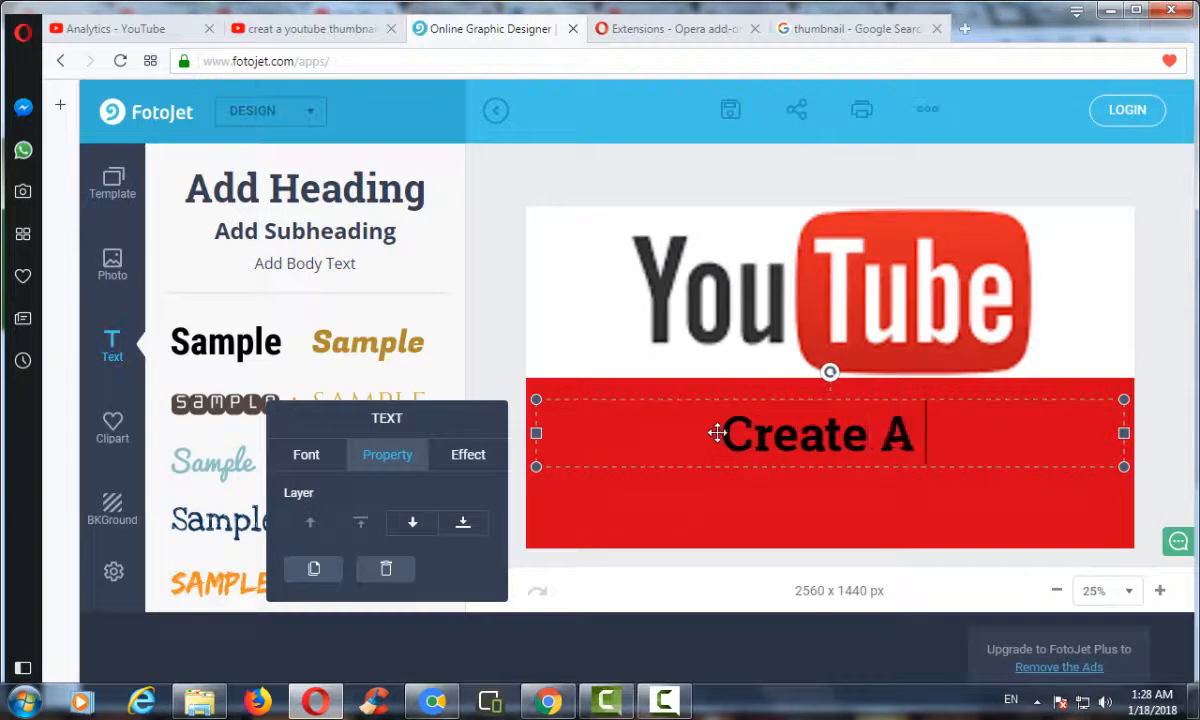
text(Youtube )
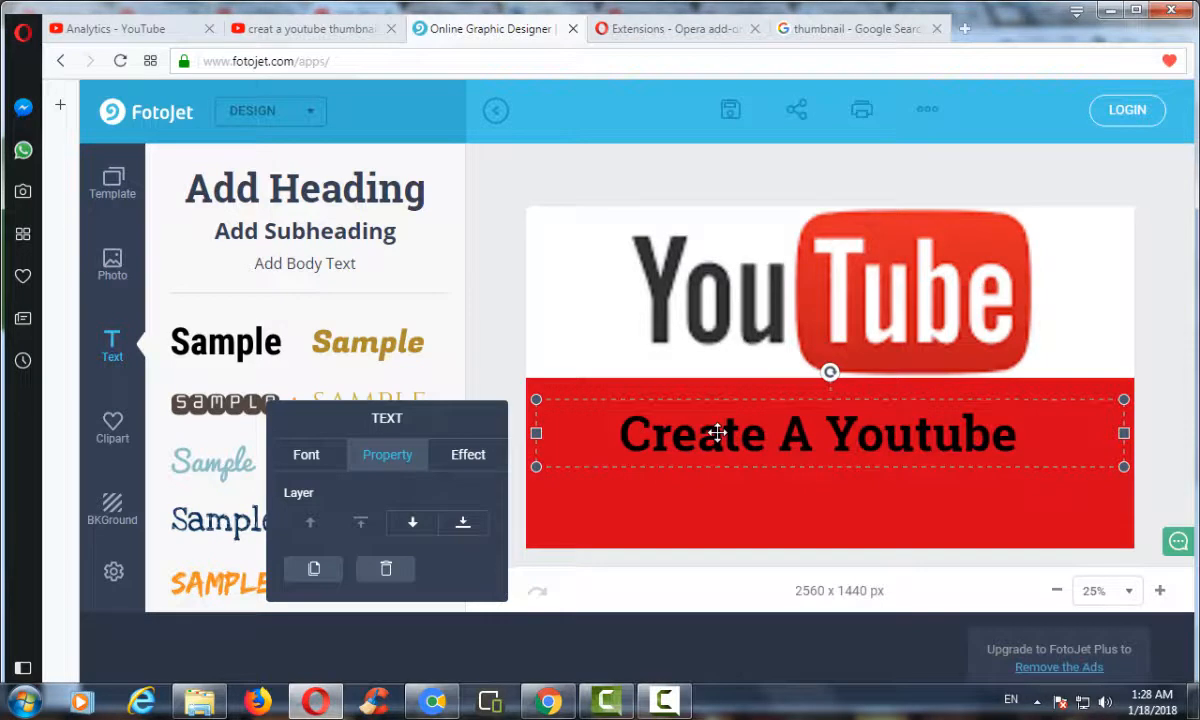
text( Th)
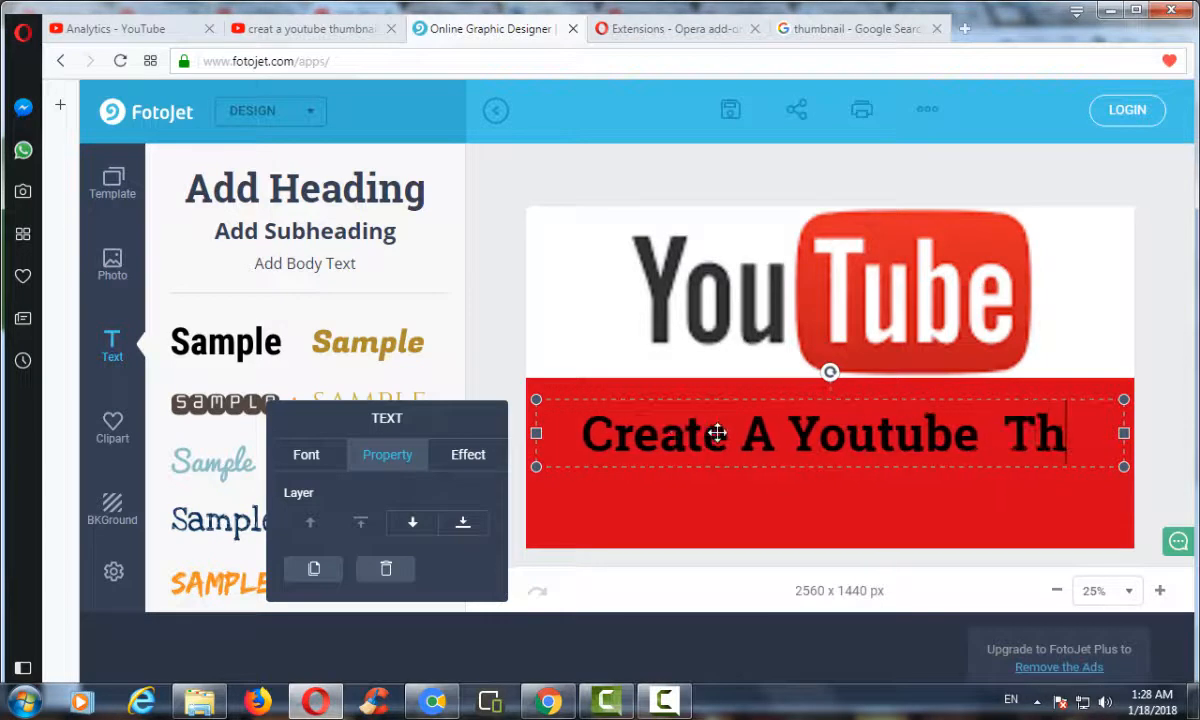
text(umbnail)
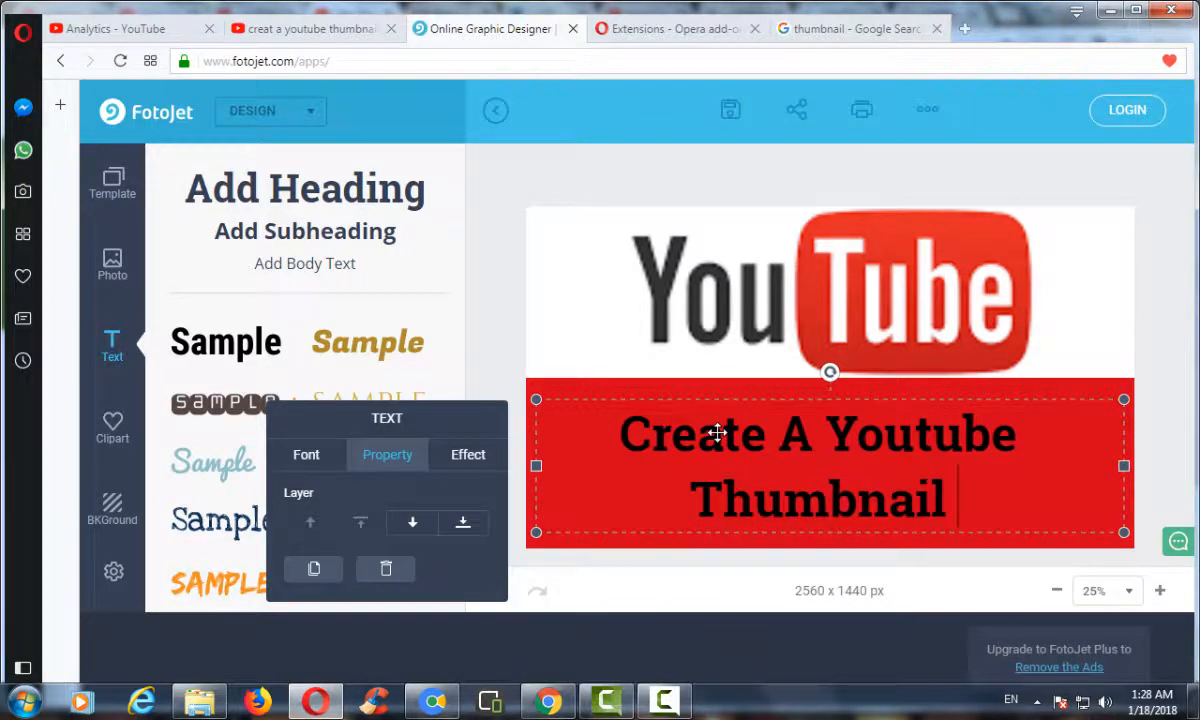
Step: Make the logo a shorter banner across the full canvas width and move the heading up beneath it
click(702, 284)
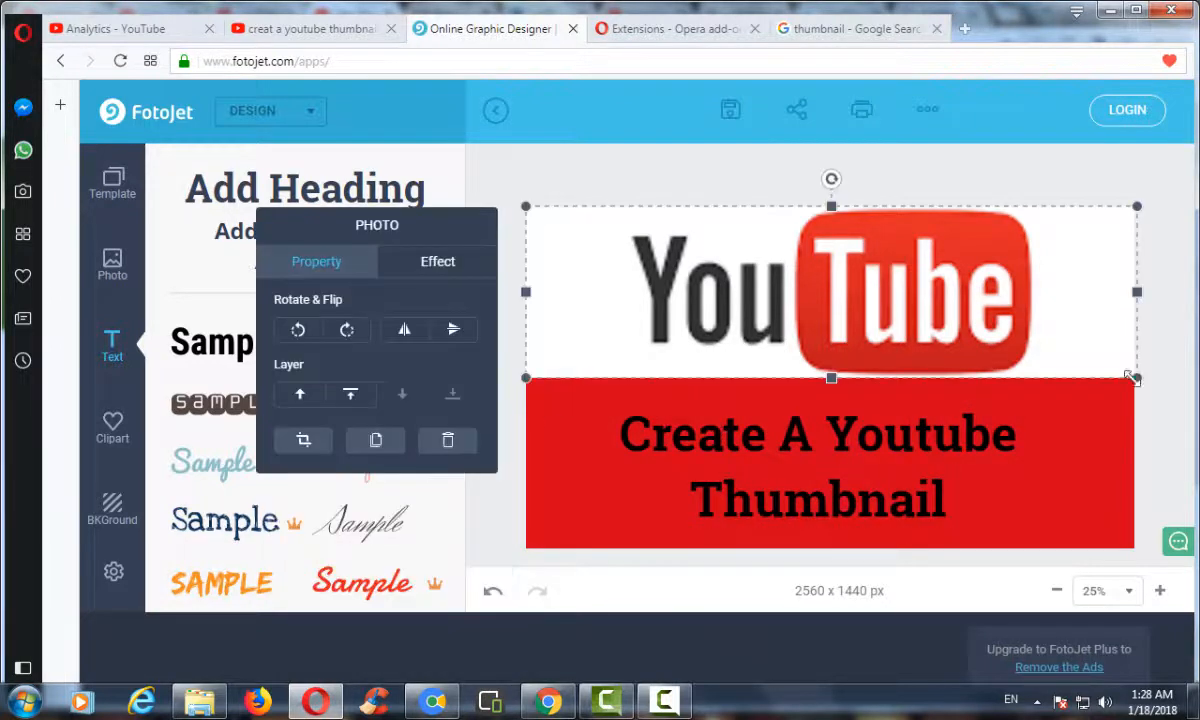
drag(1138, 375, 928, 357)
drag(897, 458, 897, 385)
click(887, 378)
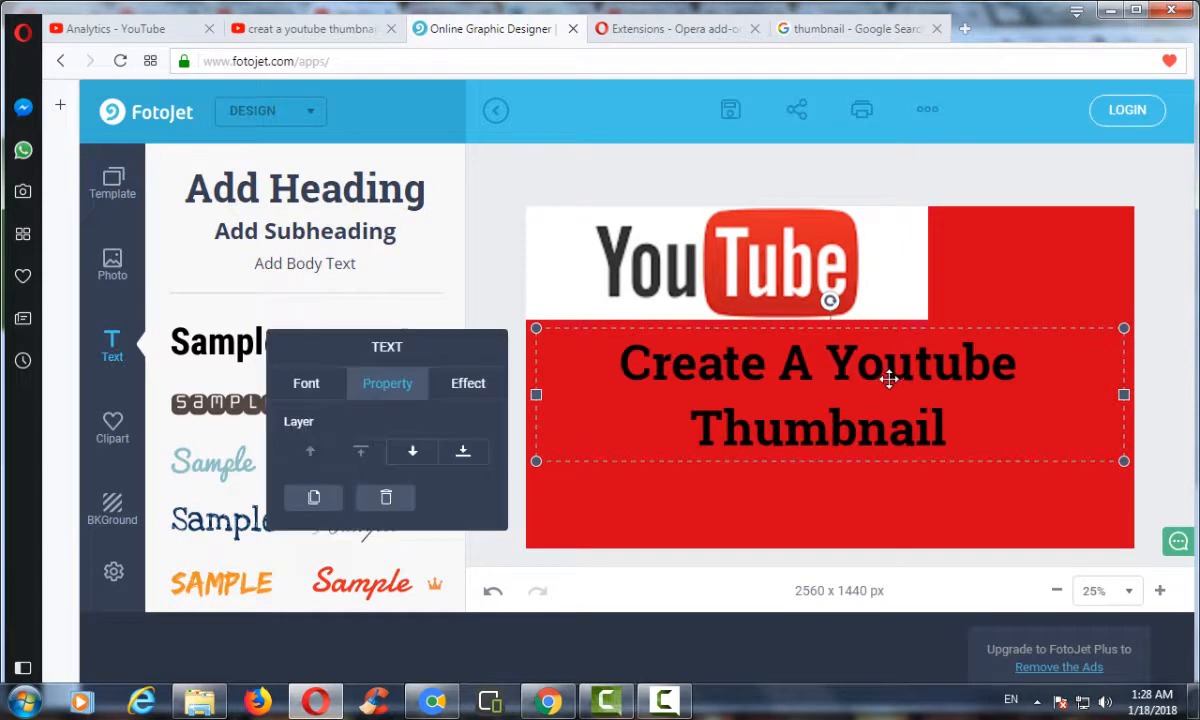
click(892, 286)
drag(928, 264, 1137, 261)
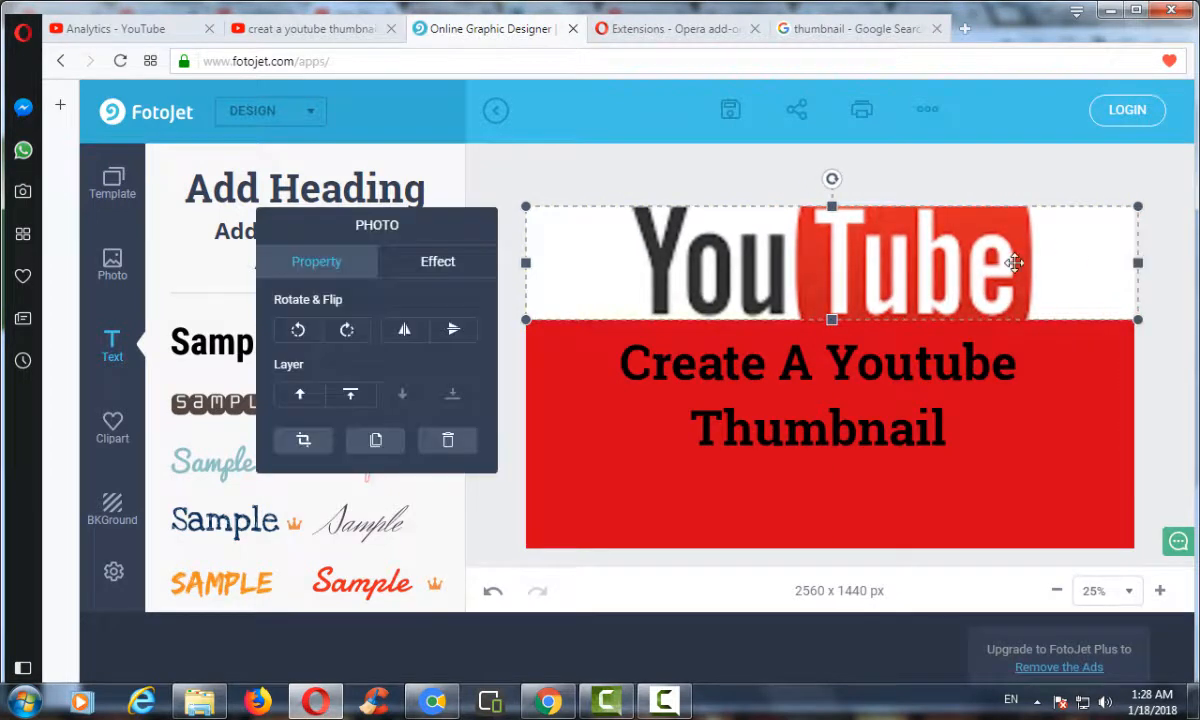
Step: Position the heading directly under the logo and enlarge its text box beyond the canvas's right edge
drag(865, 401, 866, 393)
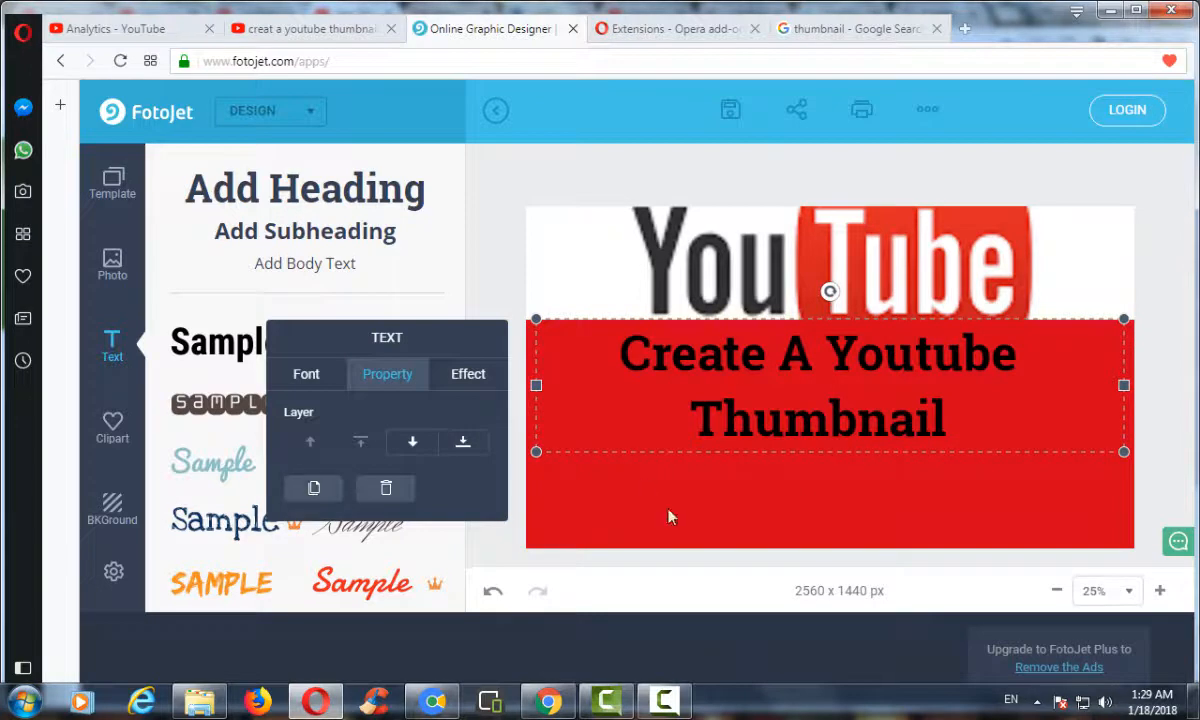
drag(1124, 455, 1194, 468)
drag(1026, 396, 1002, 396)
Step: Try the gold bold italic, gold serif capitals and premium brown outlined text styles on the heading
click(370, 346)
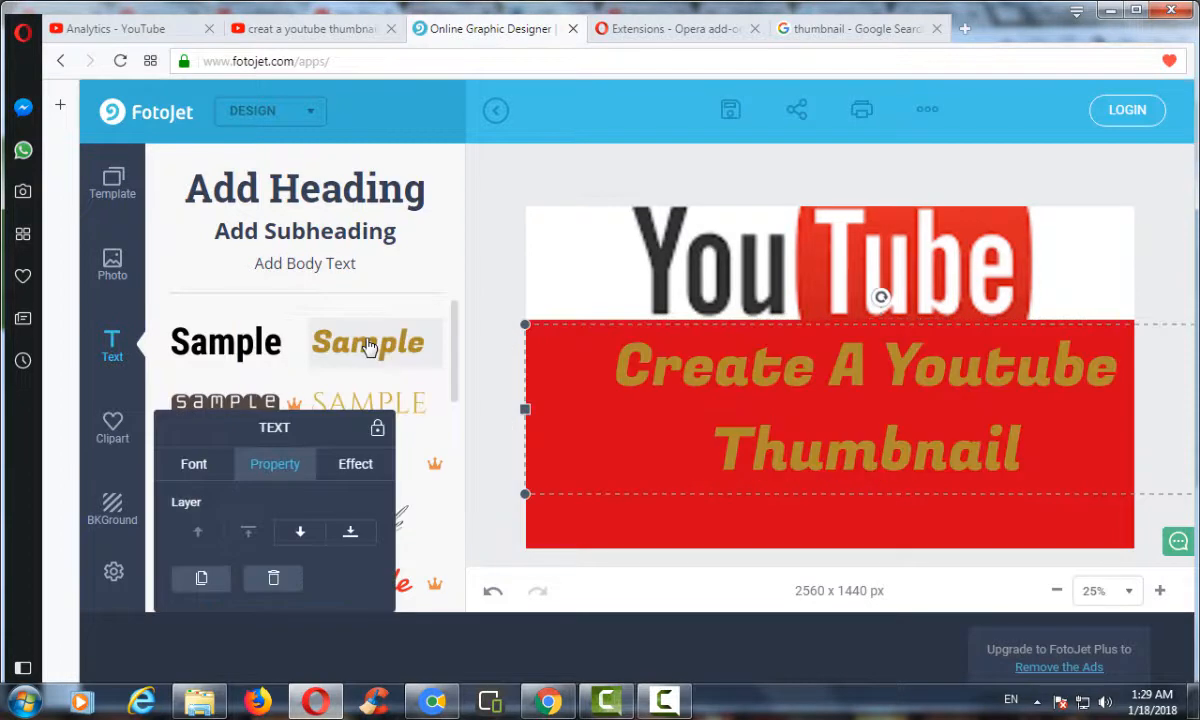
click(380, 398)
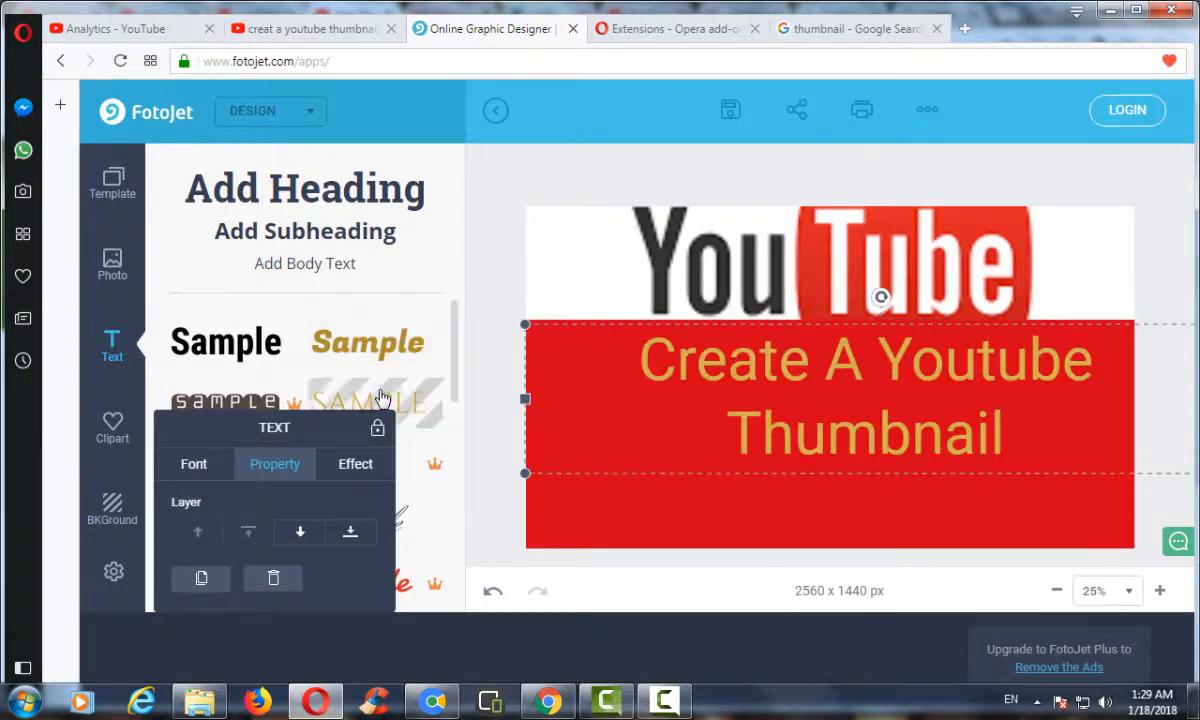
scroll(222, 397, down, 2)
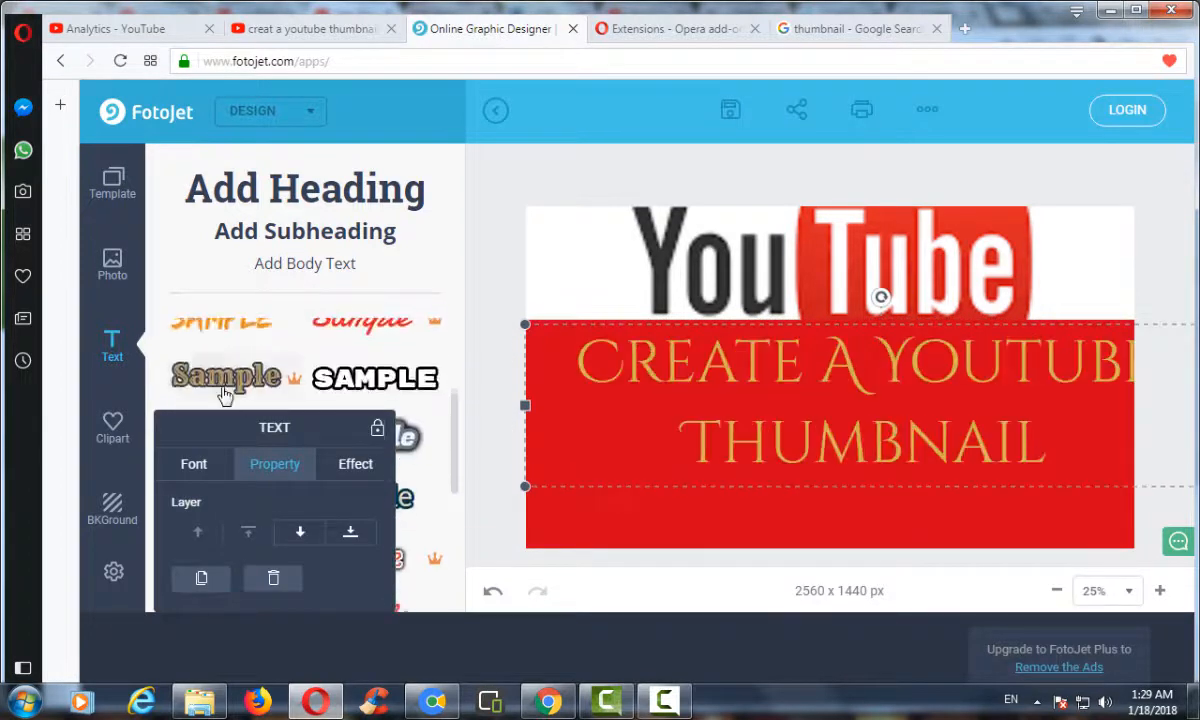
click(231, 378)
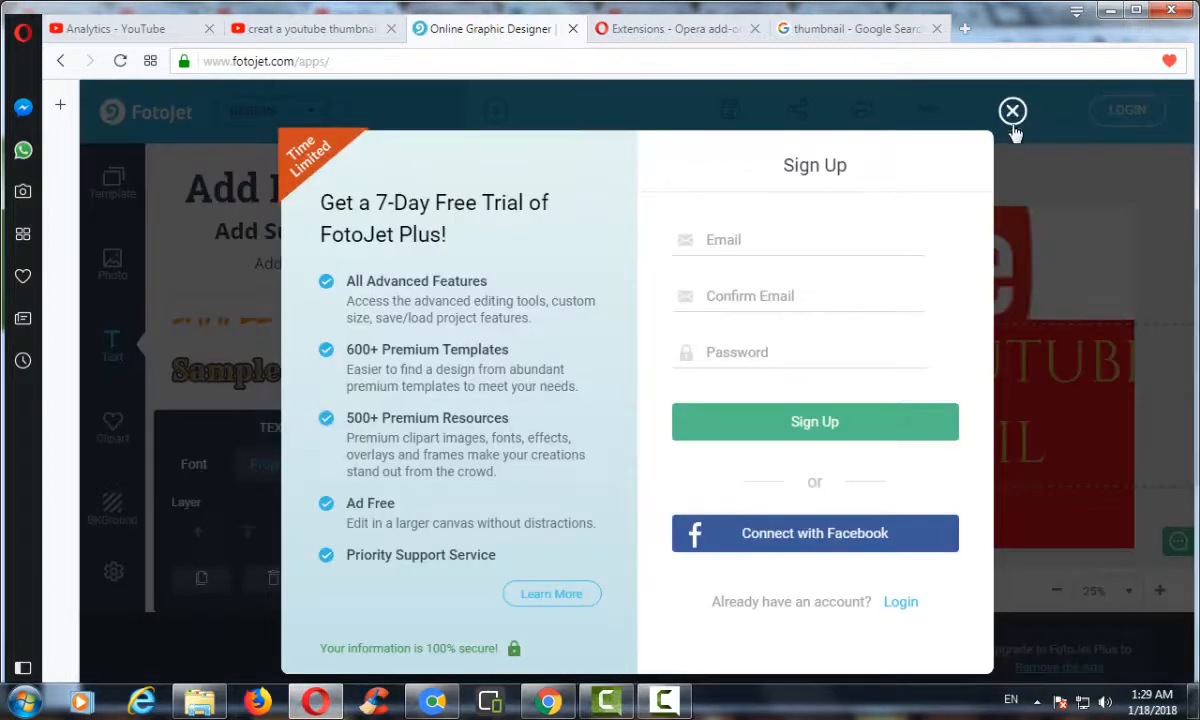
click(1012, 112)
Step: Apply the slanted yellow capitals style with a thick black outline to the heading
scroll(358, 358, up, 2)
click(220, 345)
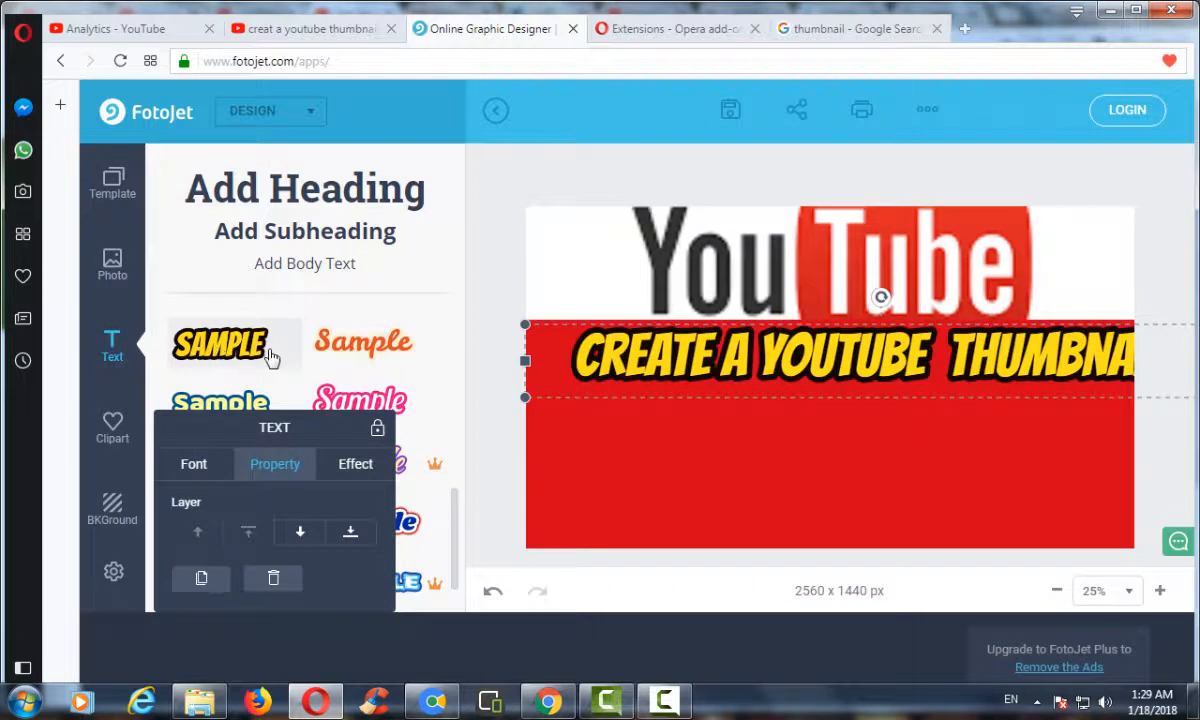
Step: Try premium text styles on the heading, including the dark boxed letters, and dismiss the sign-up offers
scroll(297, 358, up, 5)
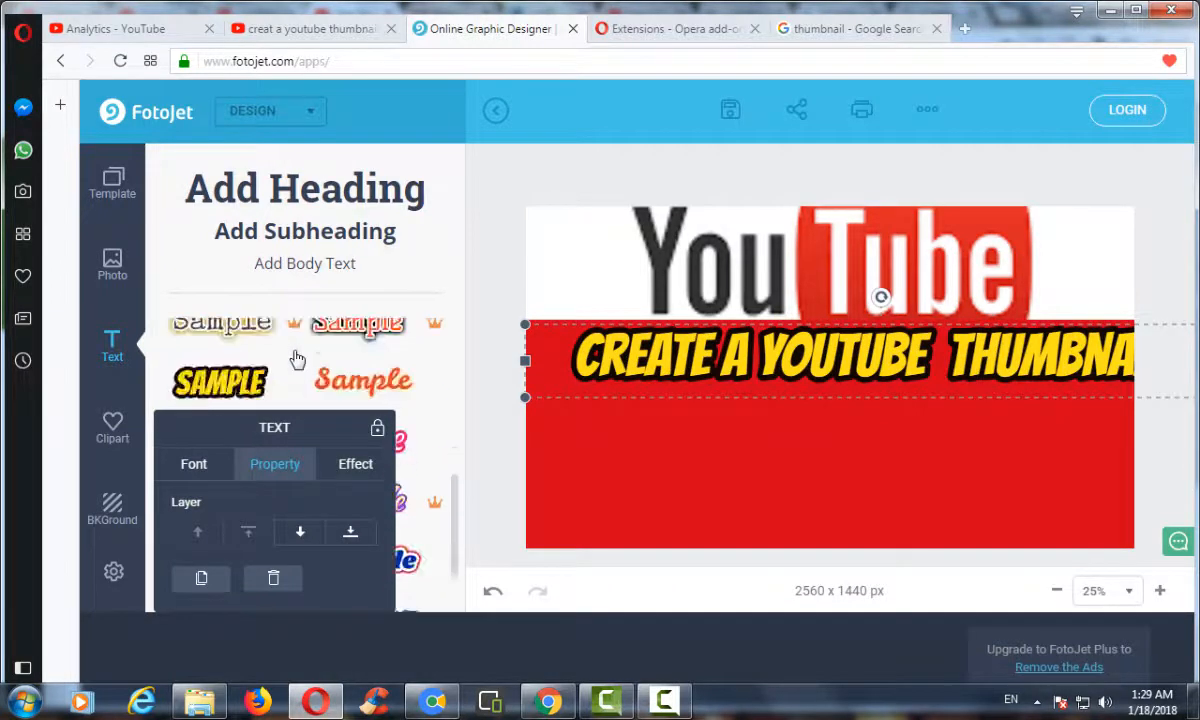
scroll(297, 358, down, 3)
click(226, 342)
click(1012, 111)
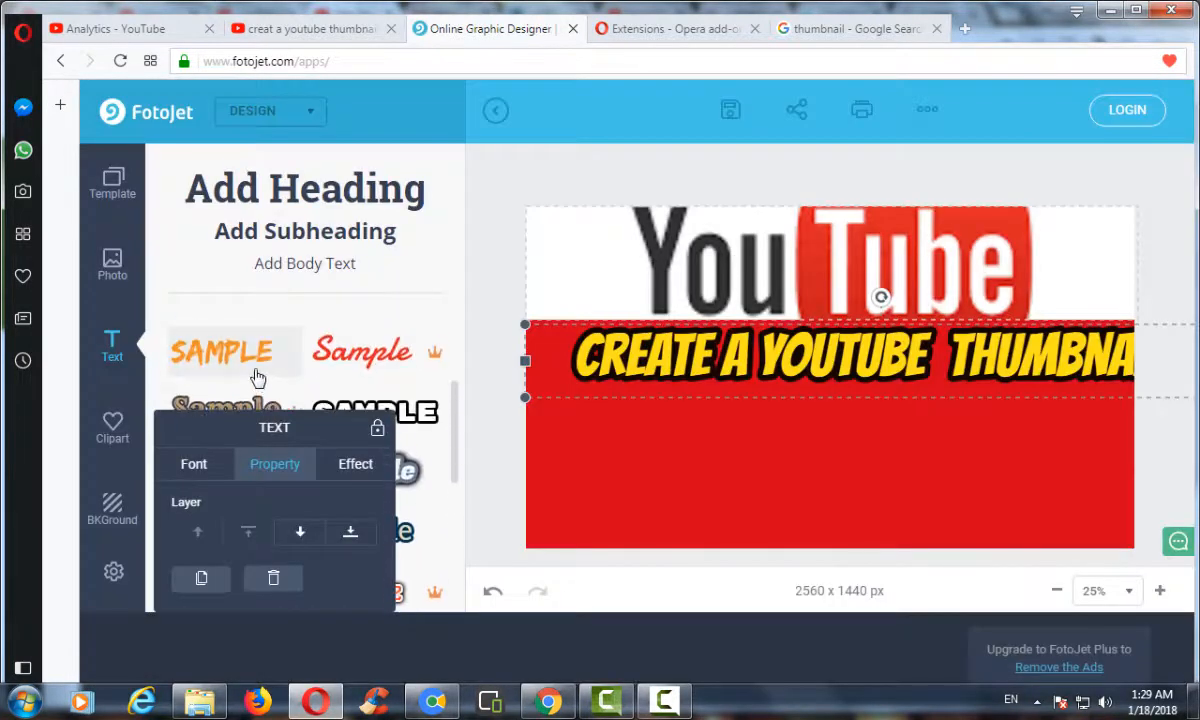
drag(455, 427, 463, 340)
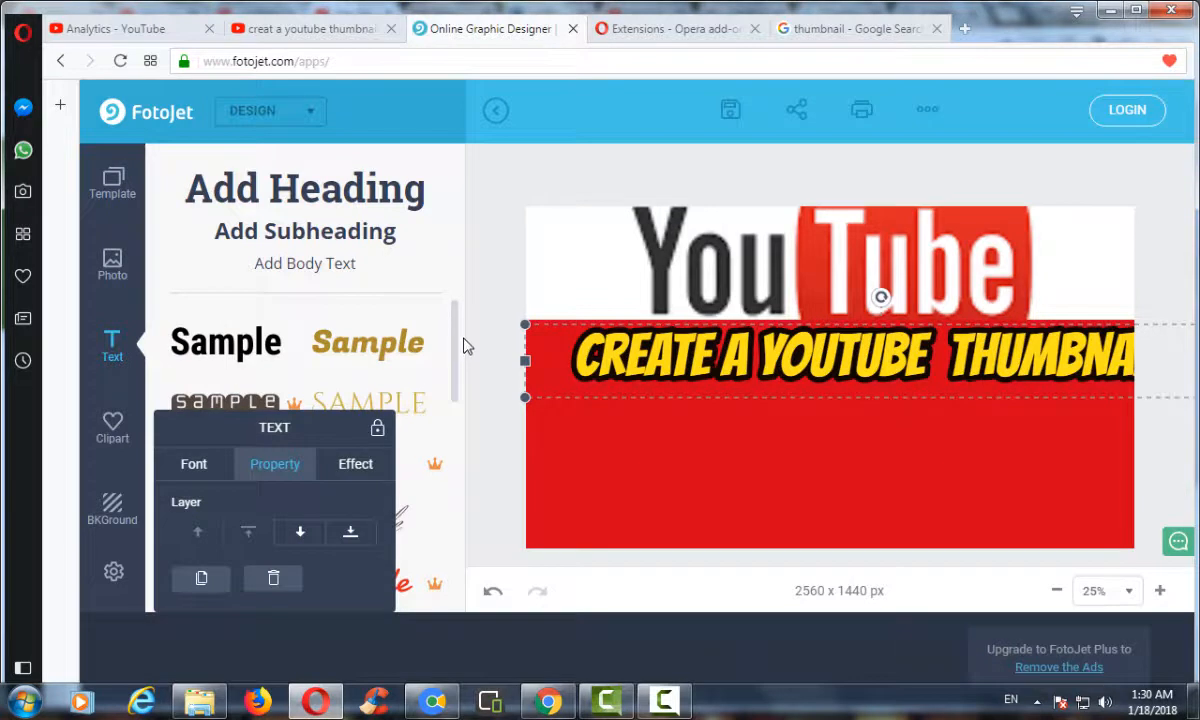
scroll(230, 380, down, 1)
click(217, 385)
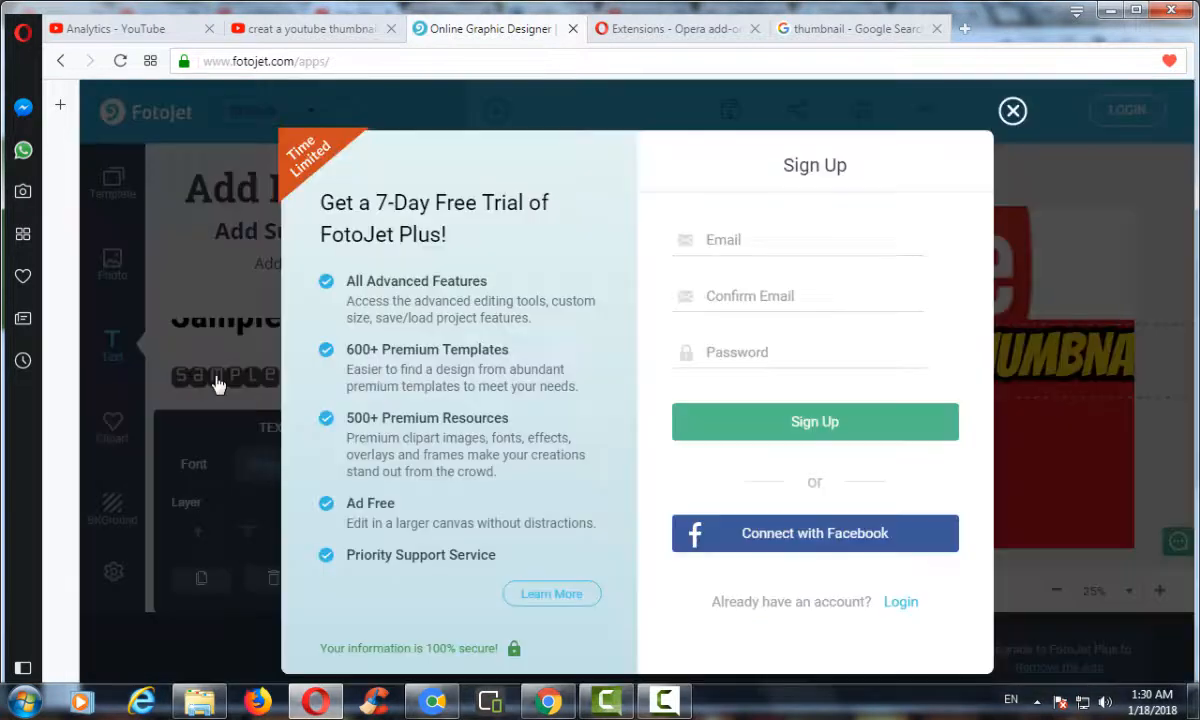
click(1012, 111)
Step: Try the premium red script style and the bold white italic style with a dark grey outline on the heading
drag(458, 376, 453, 422)
scroll(337, 378, down, 3)
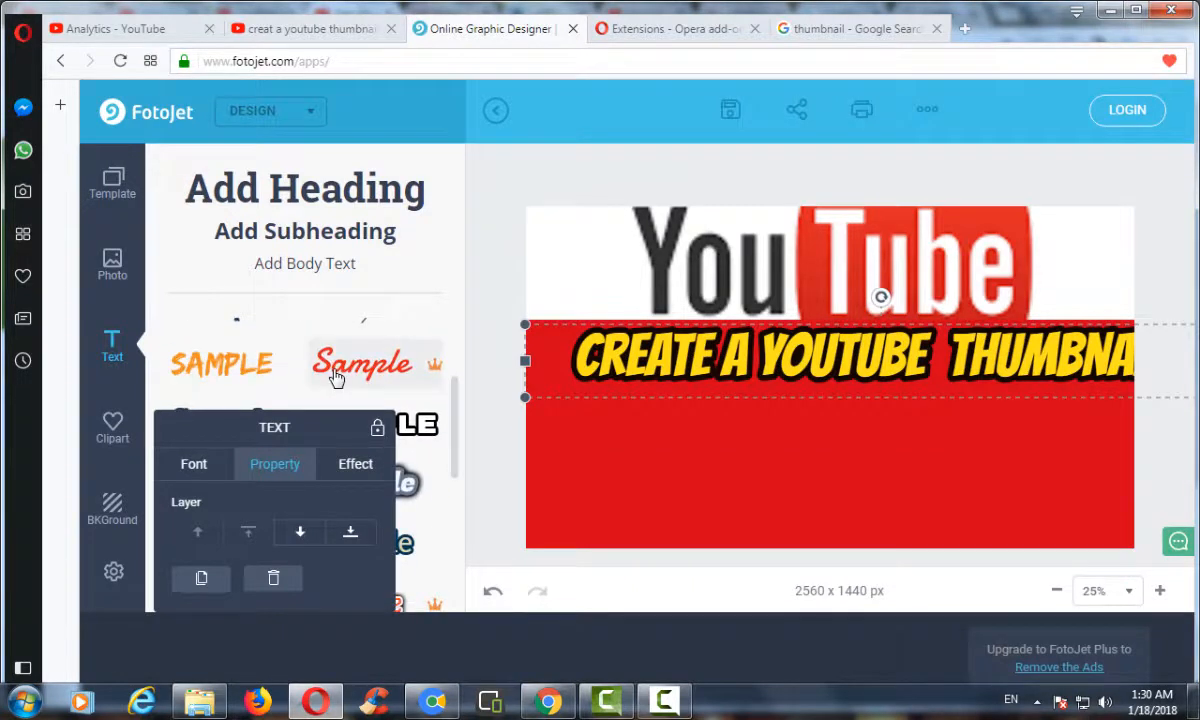
click(337, 378)
click(1012, 111)
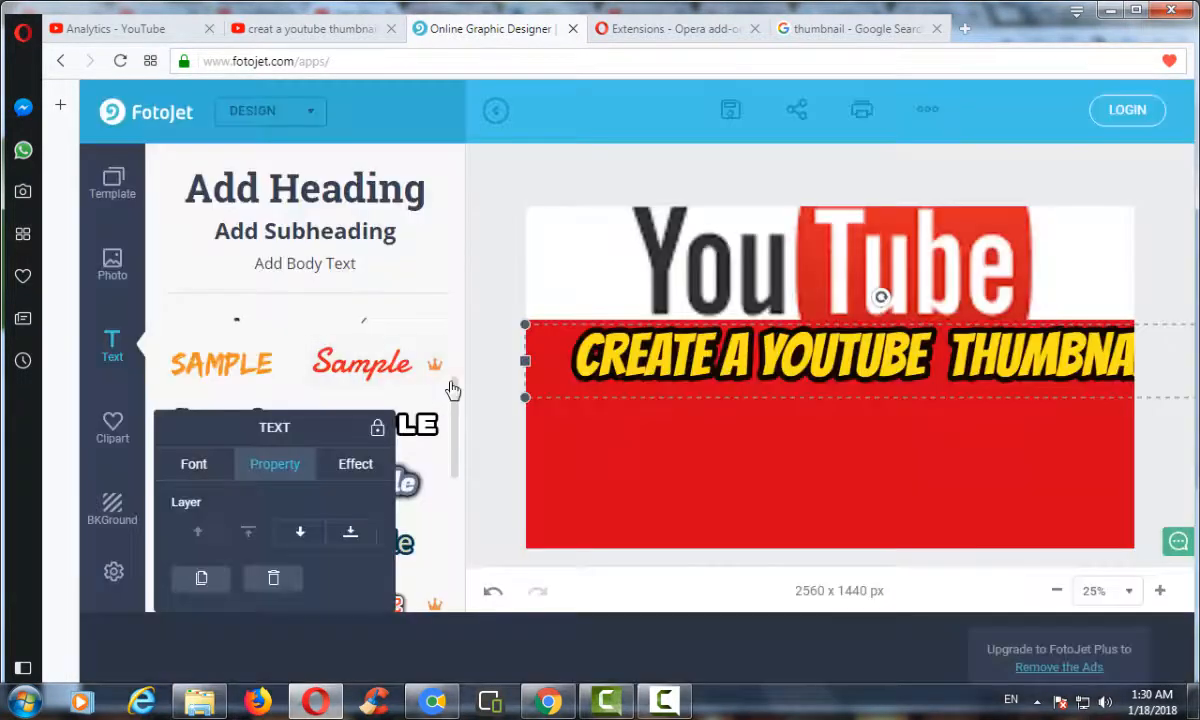
scroll(458, 423, down, 2)
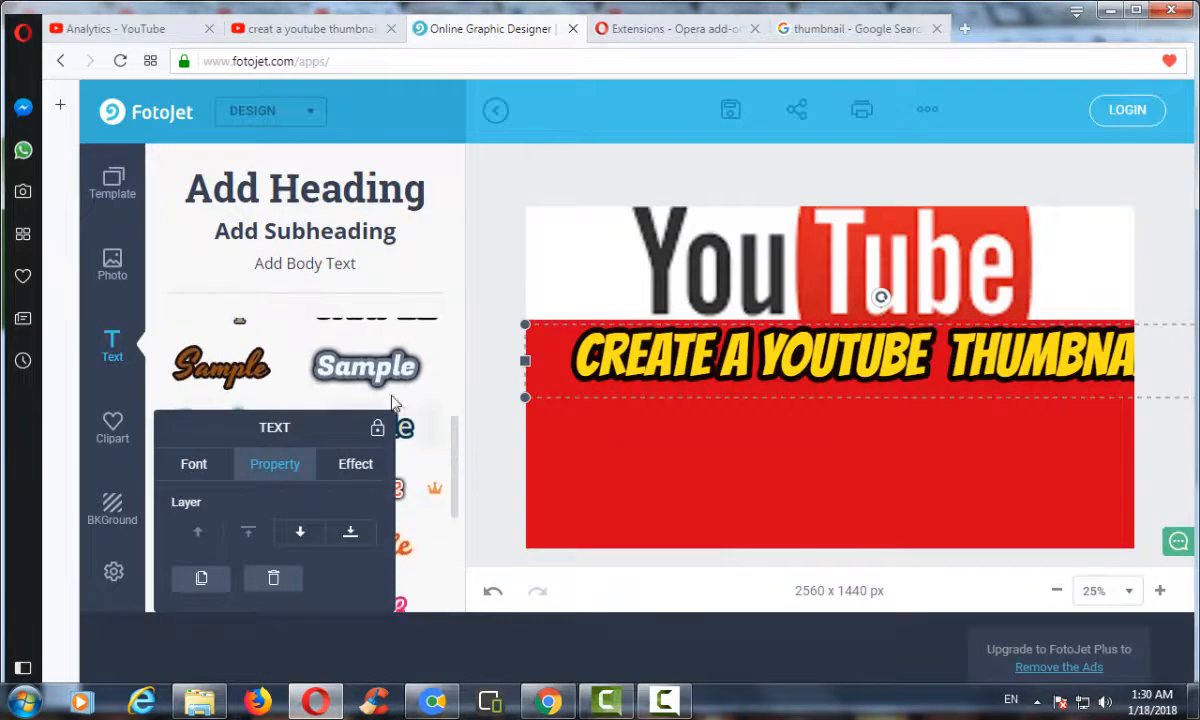
click(362, 370)
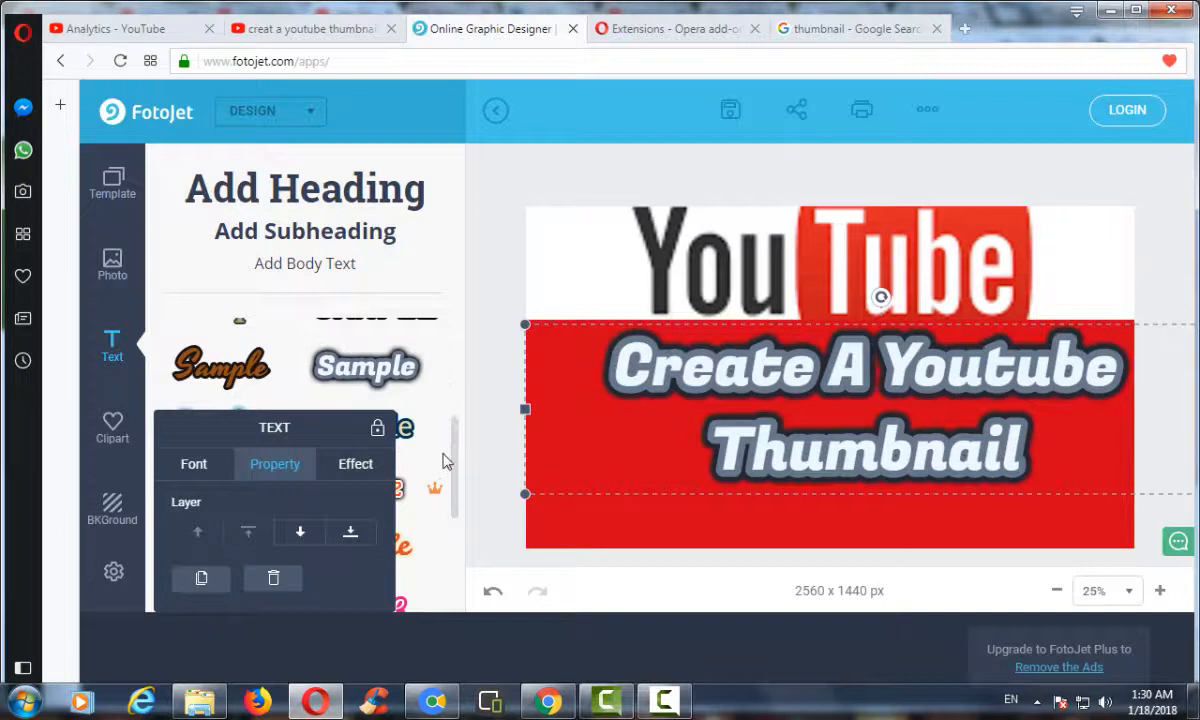
Step: Try a premium typewriter style with a yellow glow and the yellow style with a blue outline on the heading
drag(457, 452, 458, 490)
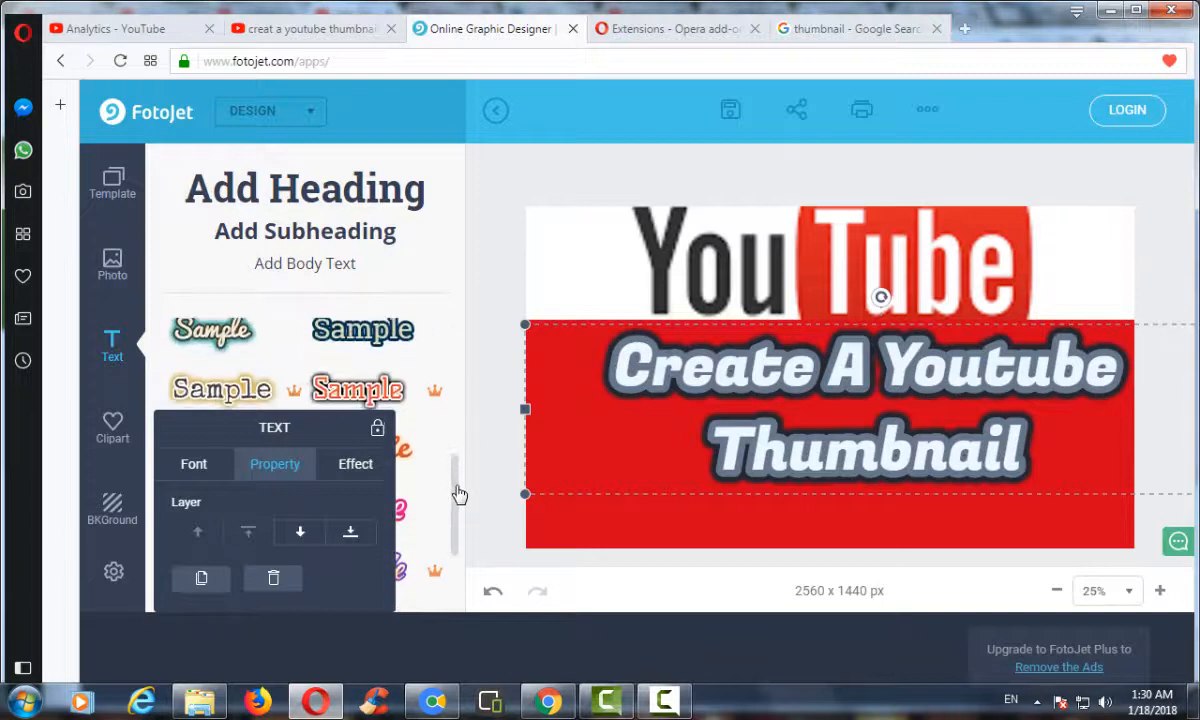
click(217, 373)
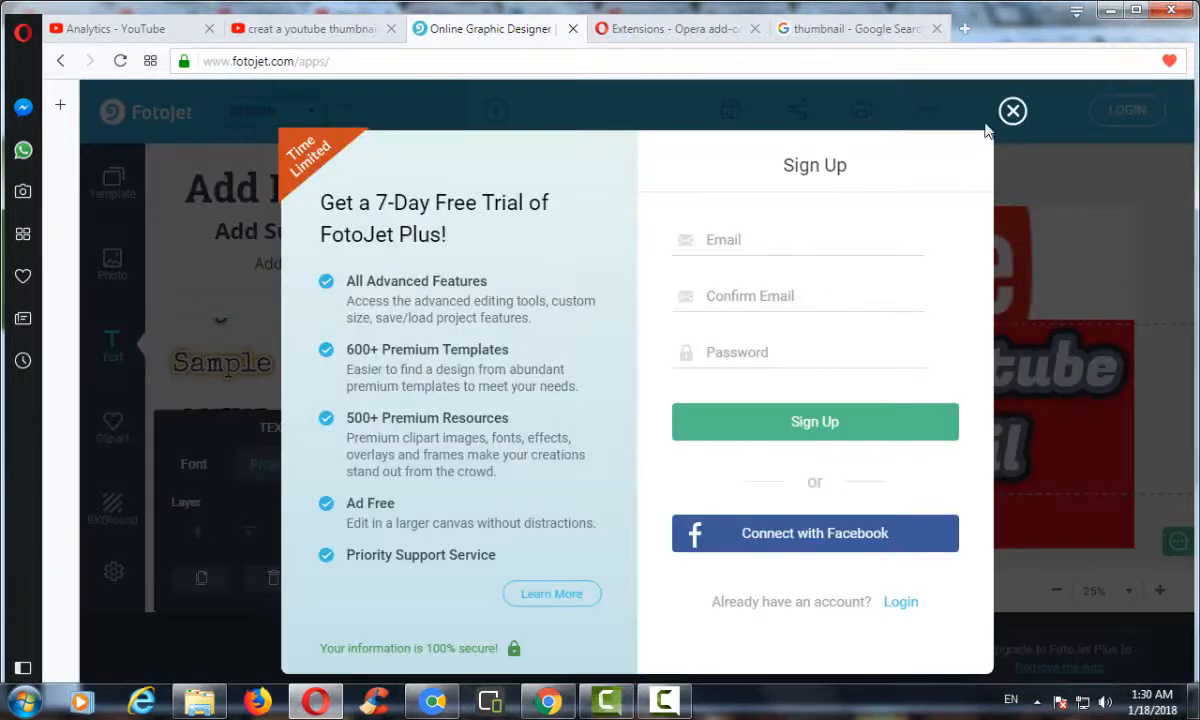
click(940, 115)
click(302, 372)
click(1014, 114)
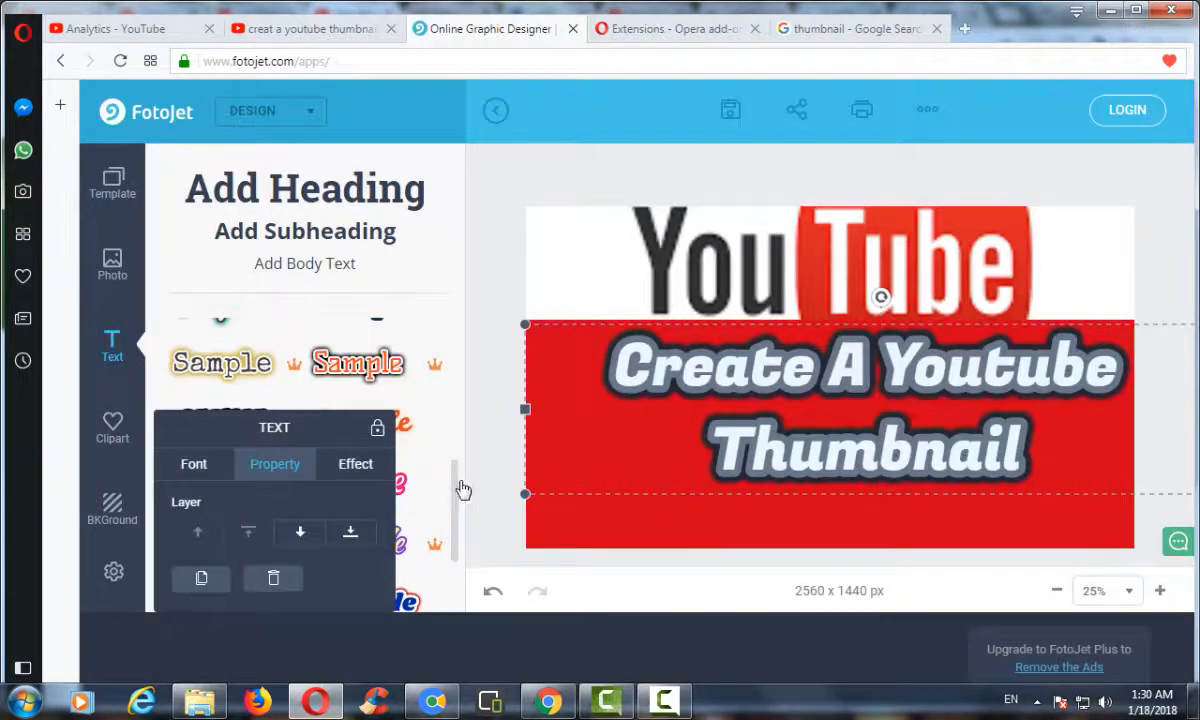
drag(457, 489, 455, 522)
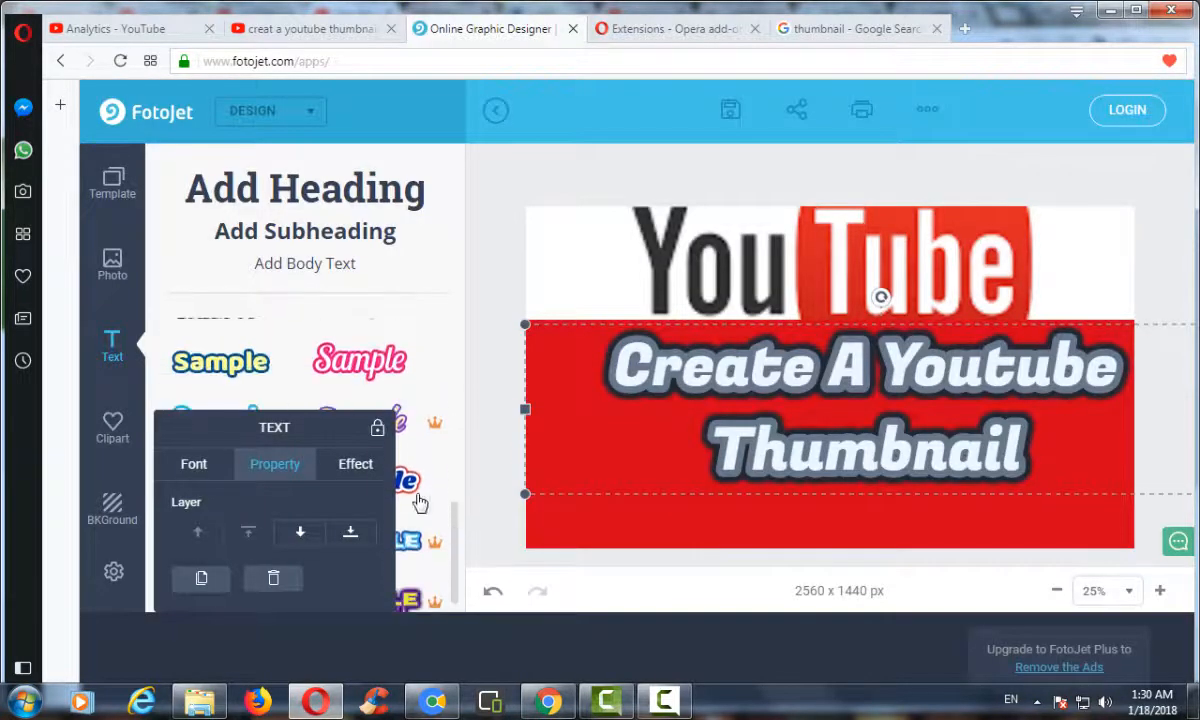
click(203, 370)
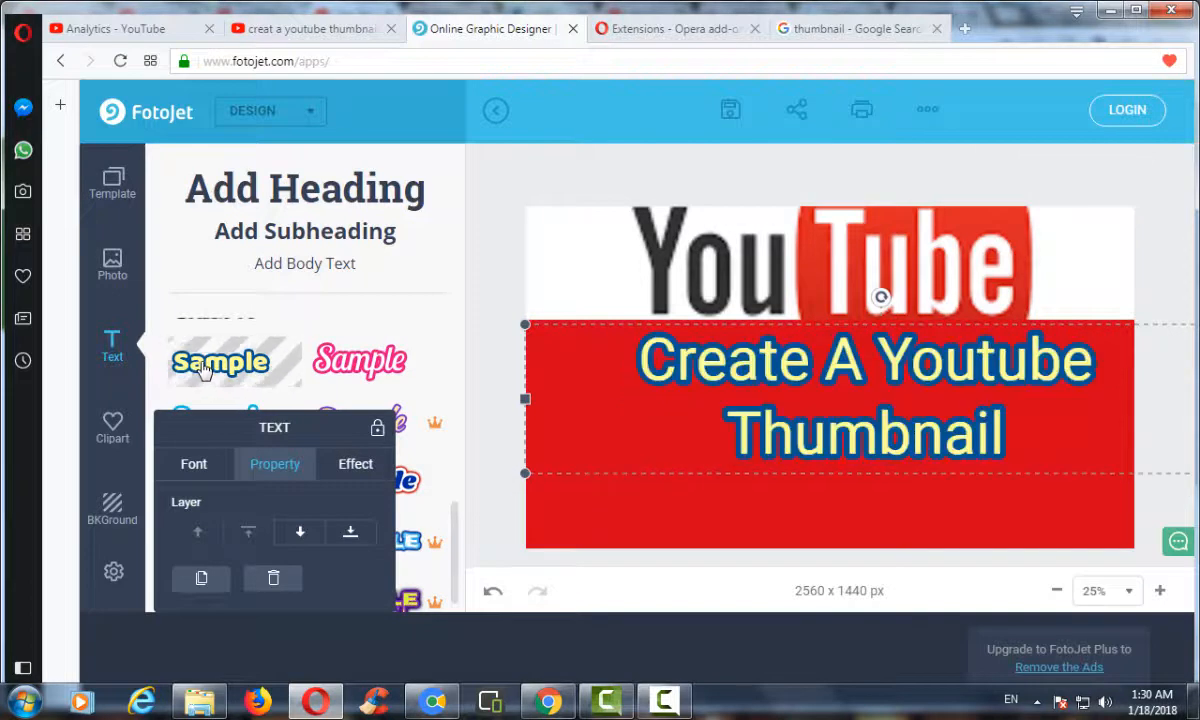
Step: Apply the white script style with a pink outline to the heading and shift the heading slightly left
click(367, 370)
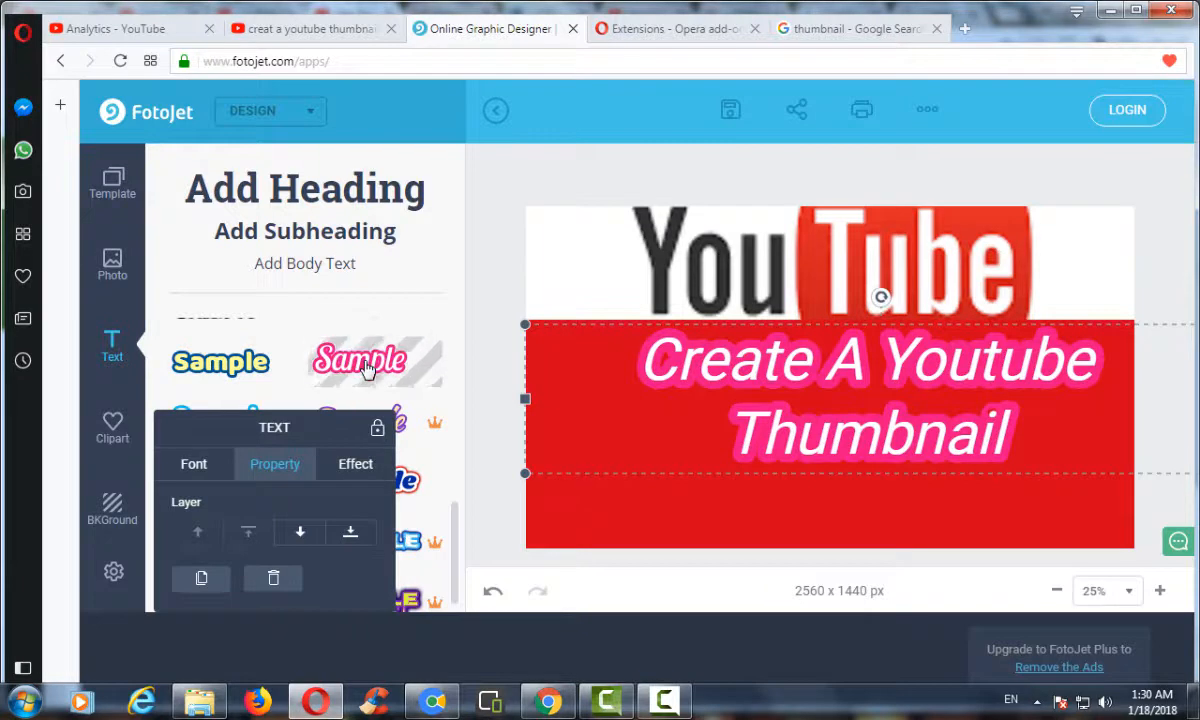
drag(456, 538, 459, 563)
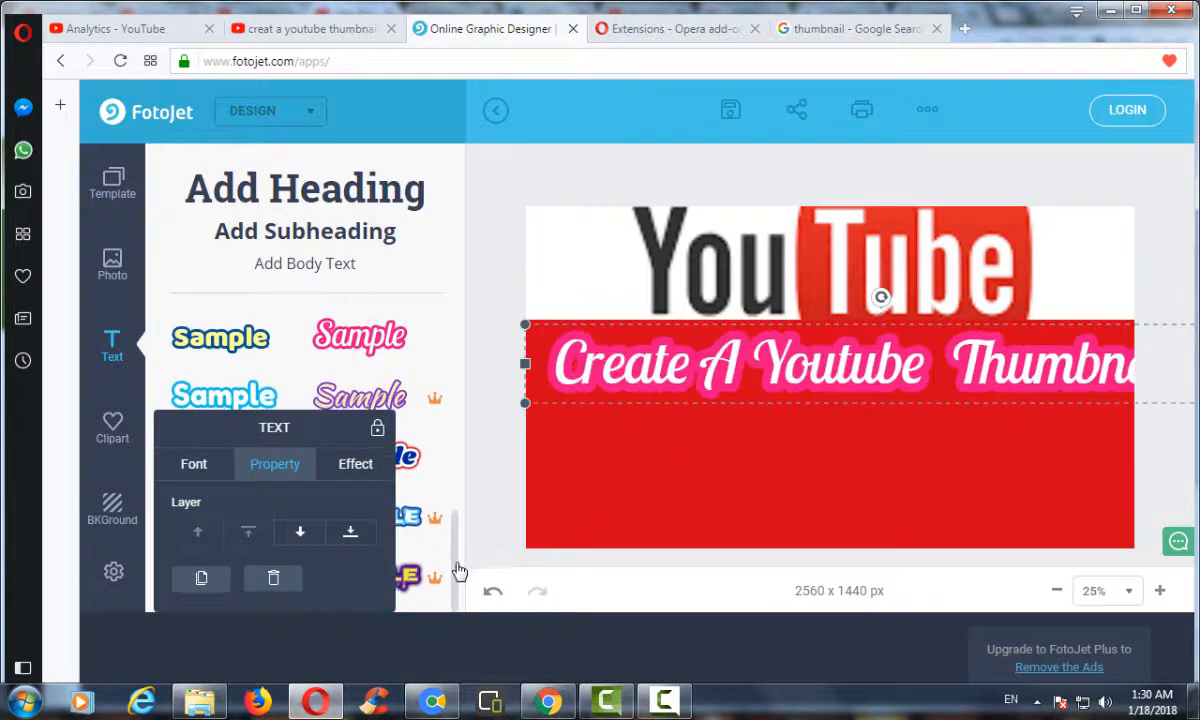
drag(806, 373, 788, 375)
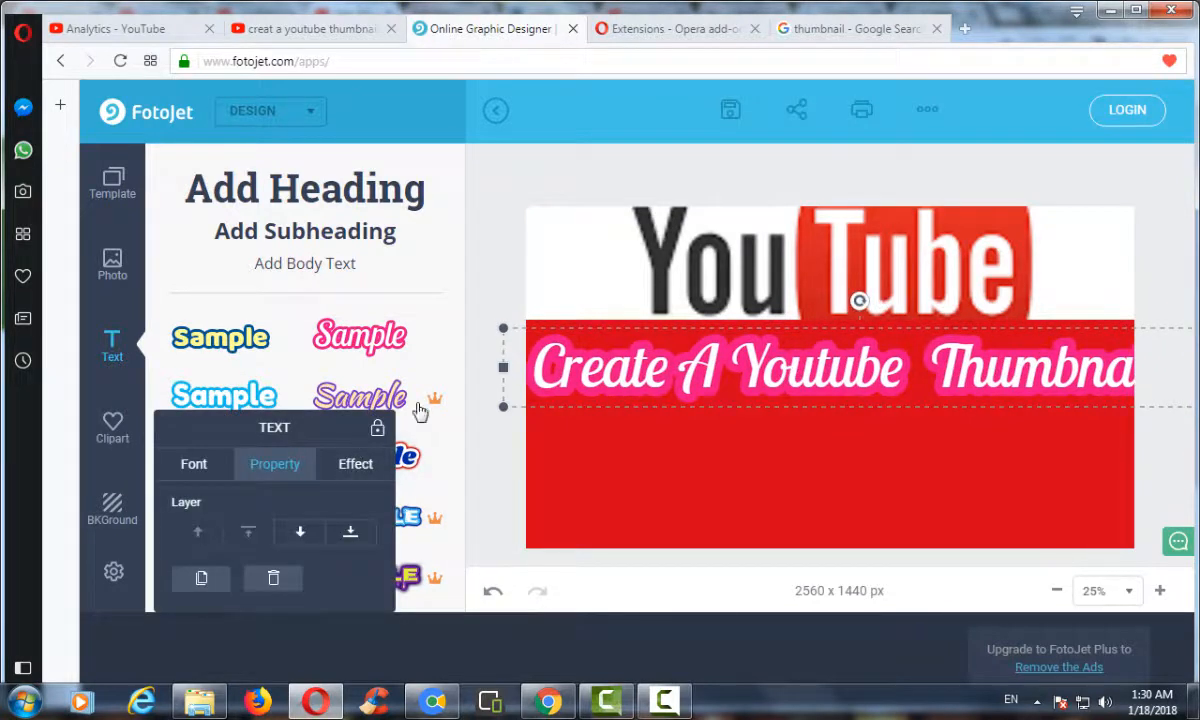
Step: Recolor the heading's letters blue with color 1212D3 after trying other hues
click(196, 465)
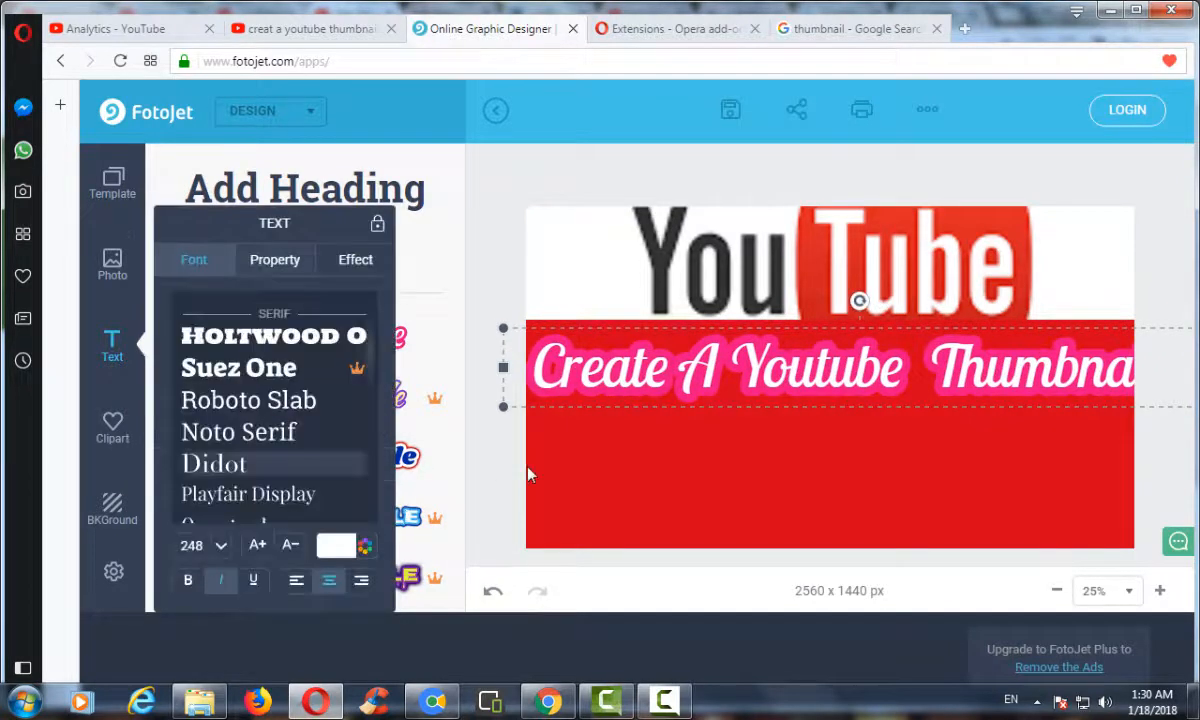
click(362, 550)
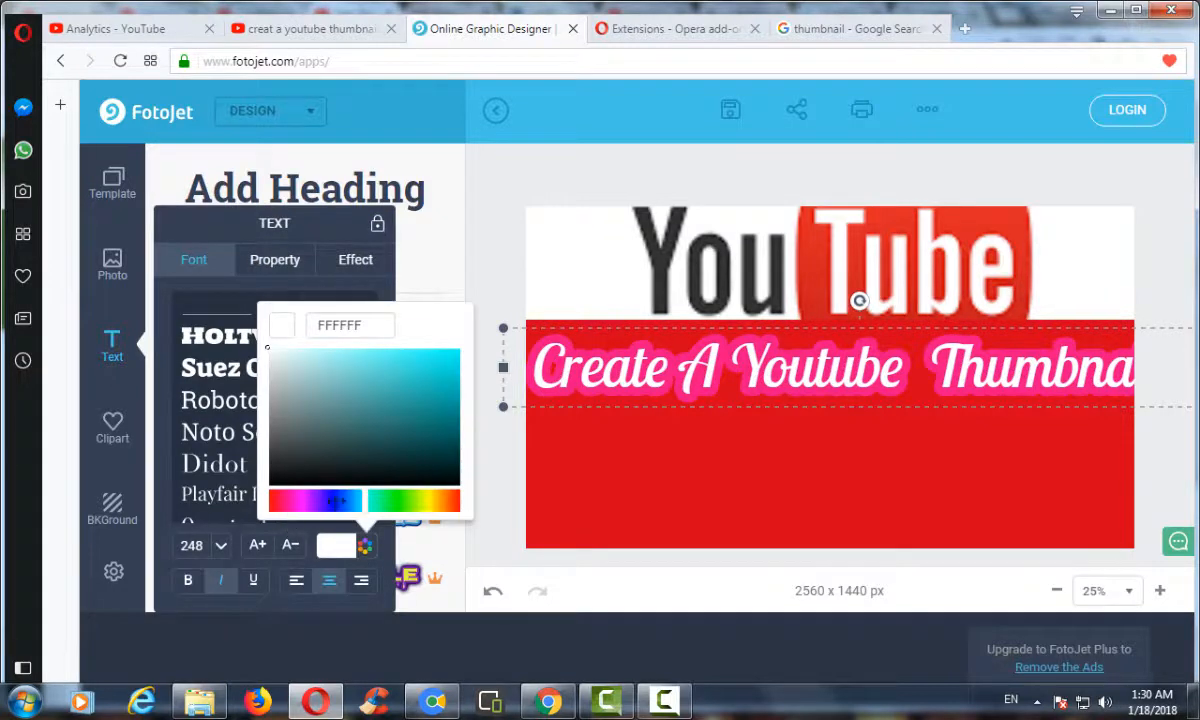
drag(327, 499, 338, 503)
click(446, 371)
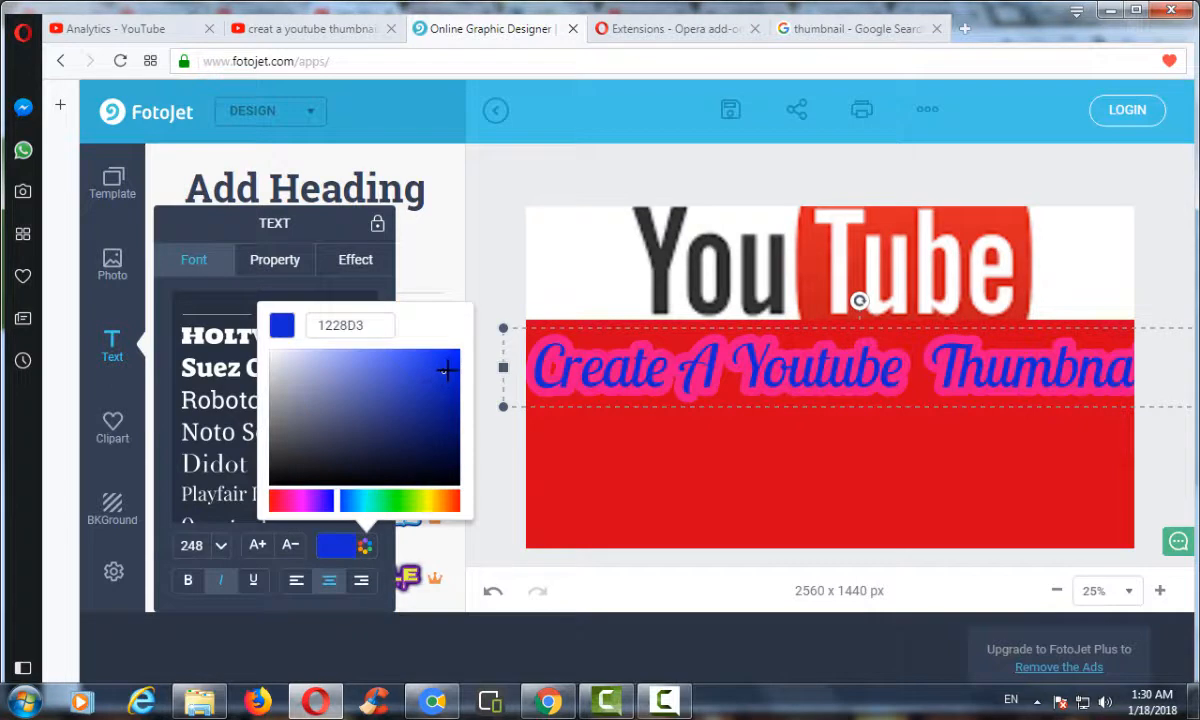
click(411, 500)
drag(430, 501, 459, 502)
click(368, 502)
click(334, 502)
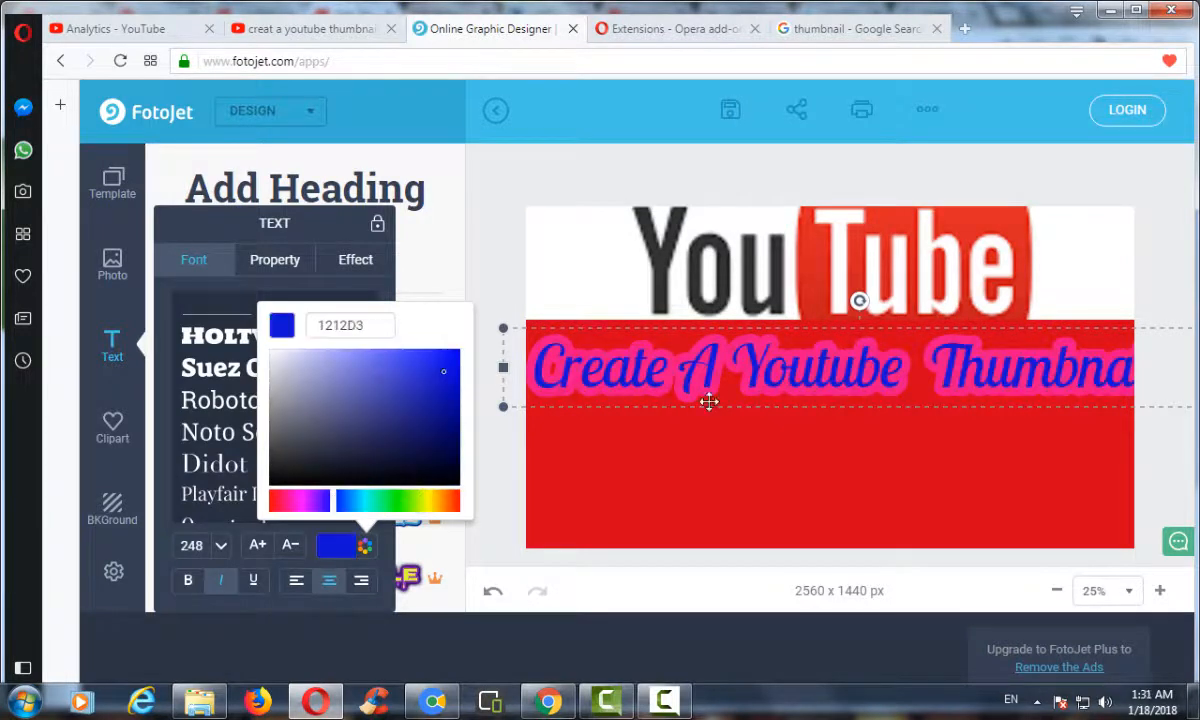
click(760, 350)
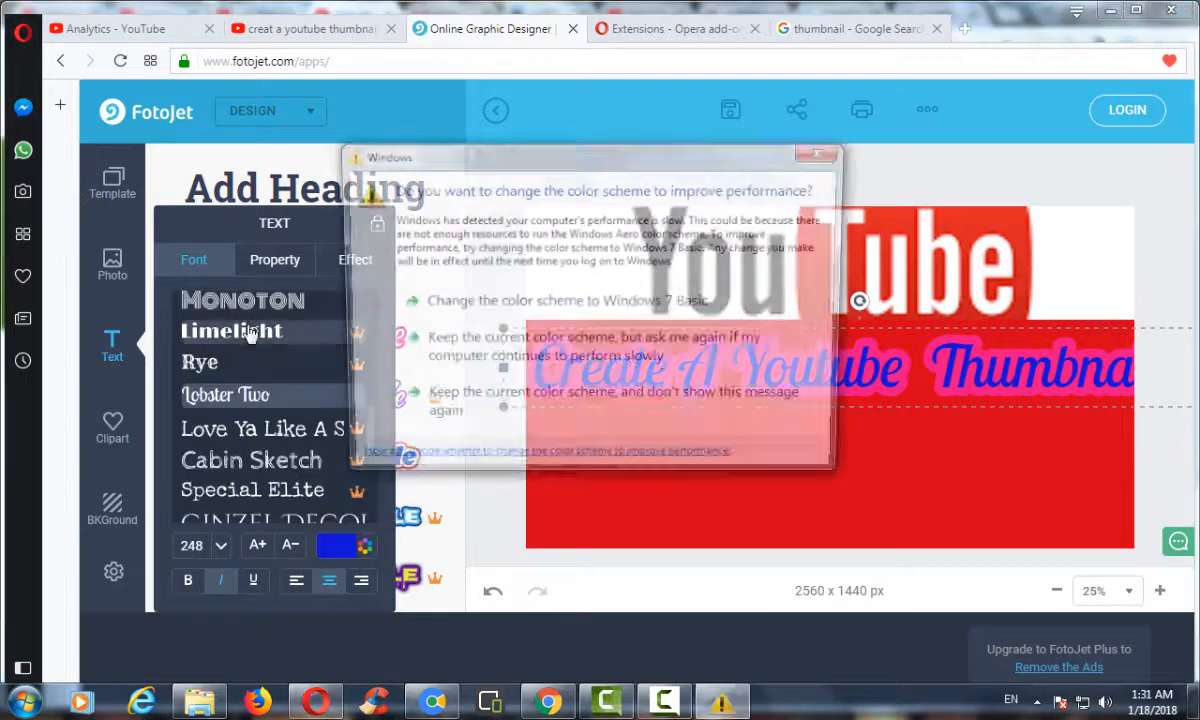
Step: Dismiss the Windows color scheme prompt and try the premium Faster One font on the heading
click(821, 157)
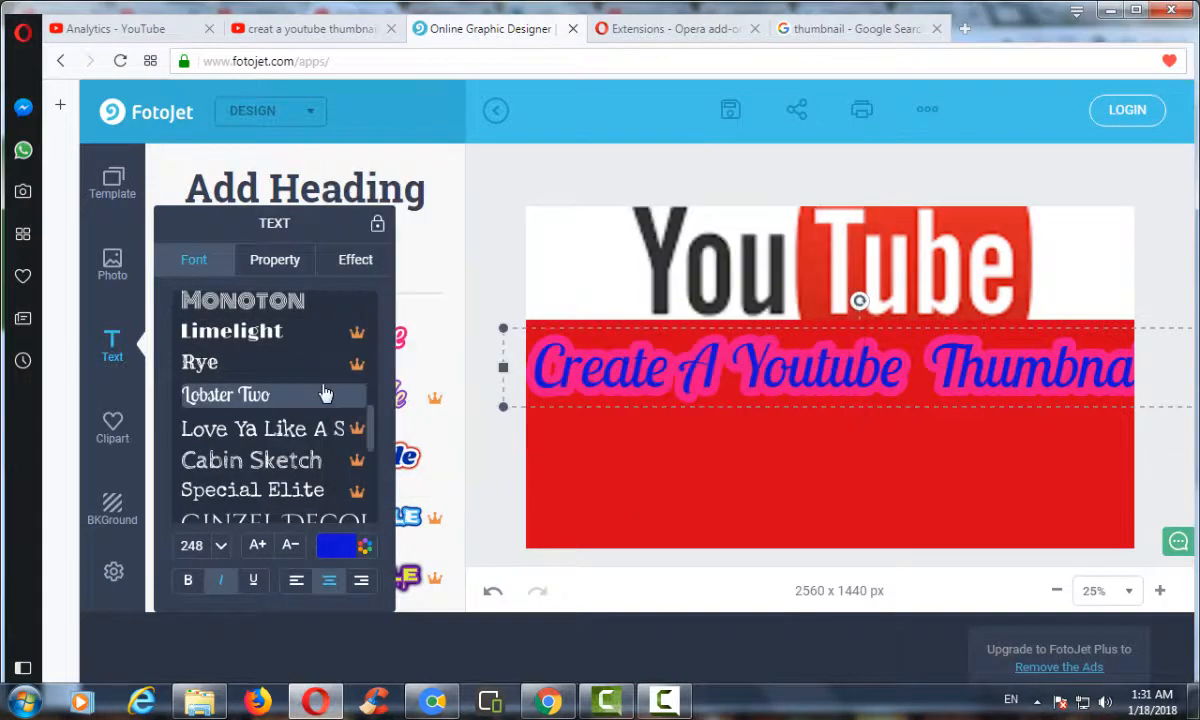
scroll(324, 393, up, 3)
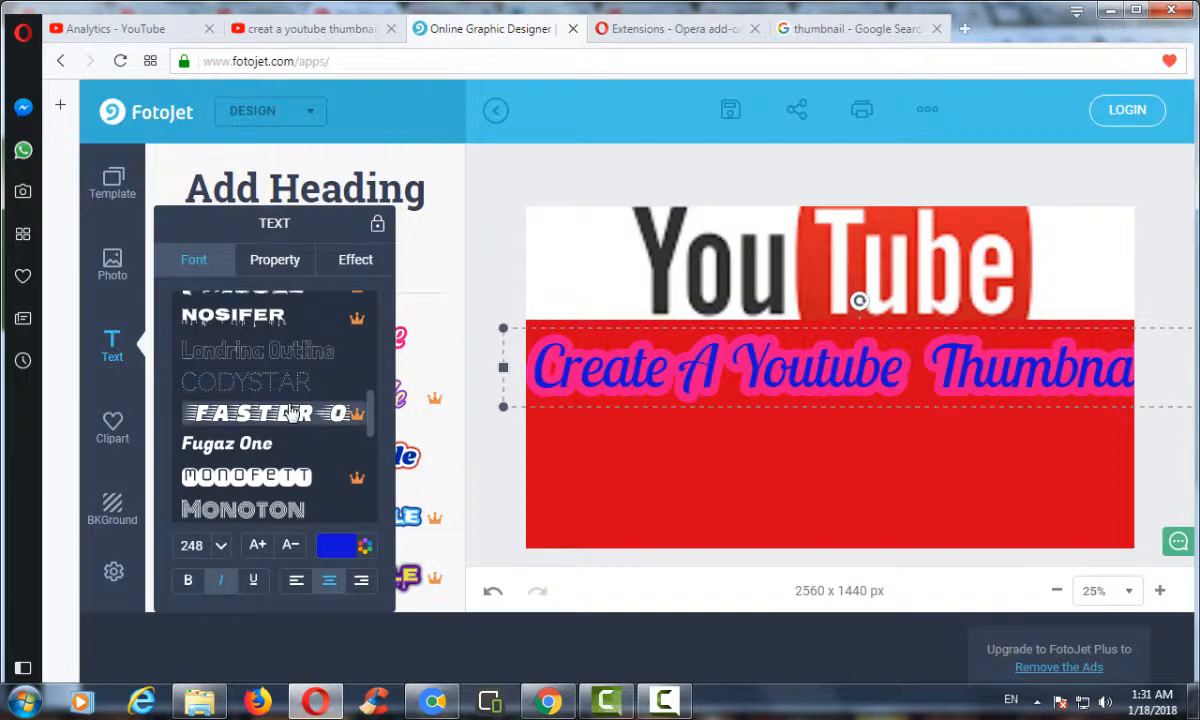
click(292, 413)
click(1012, 111)
Step: Try the Rubik Mono font on the heading, then set its font to Denk One
scroll(238, 415, up, 6)
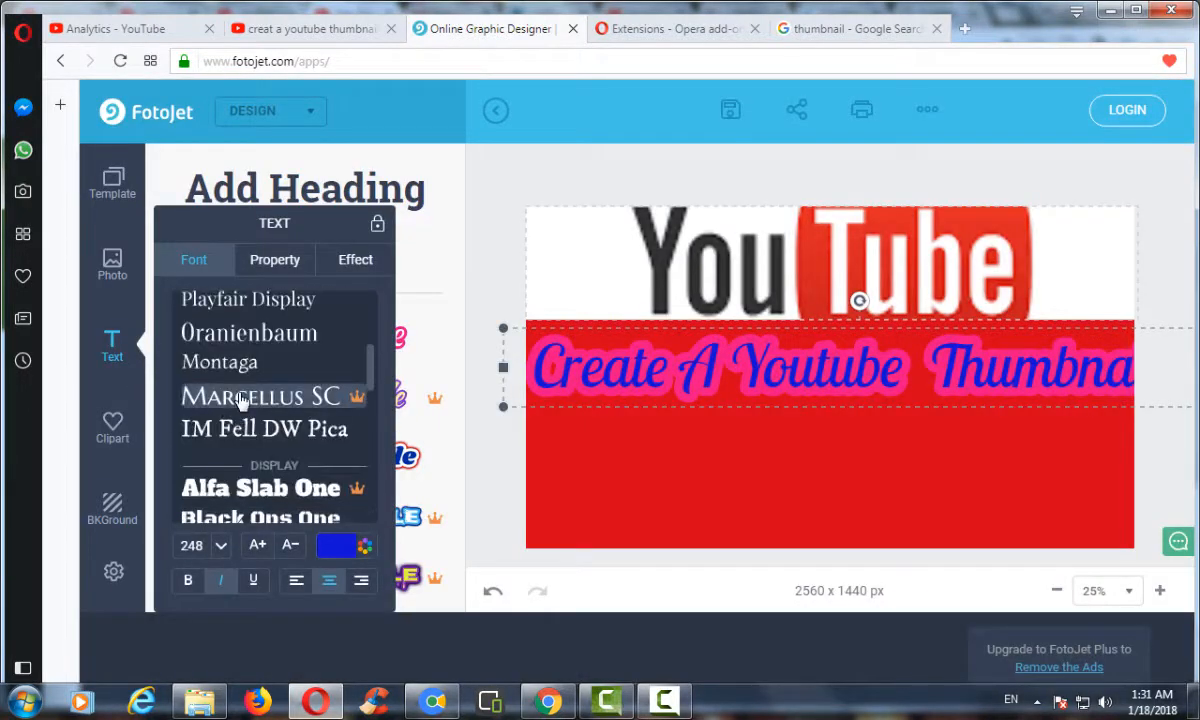
scroll(240, 400, up, 8)
scroll(241, 402, down, 2)
scroll(243, 402, up, 4)
click(262, 340)
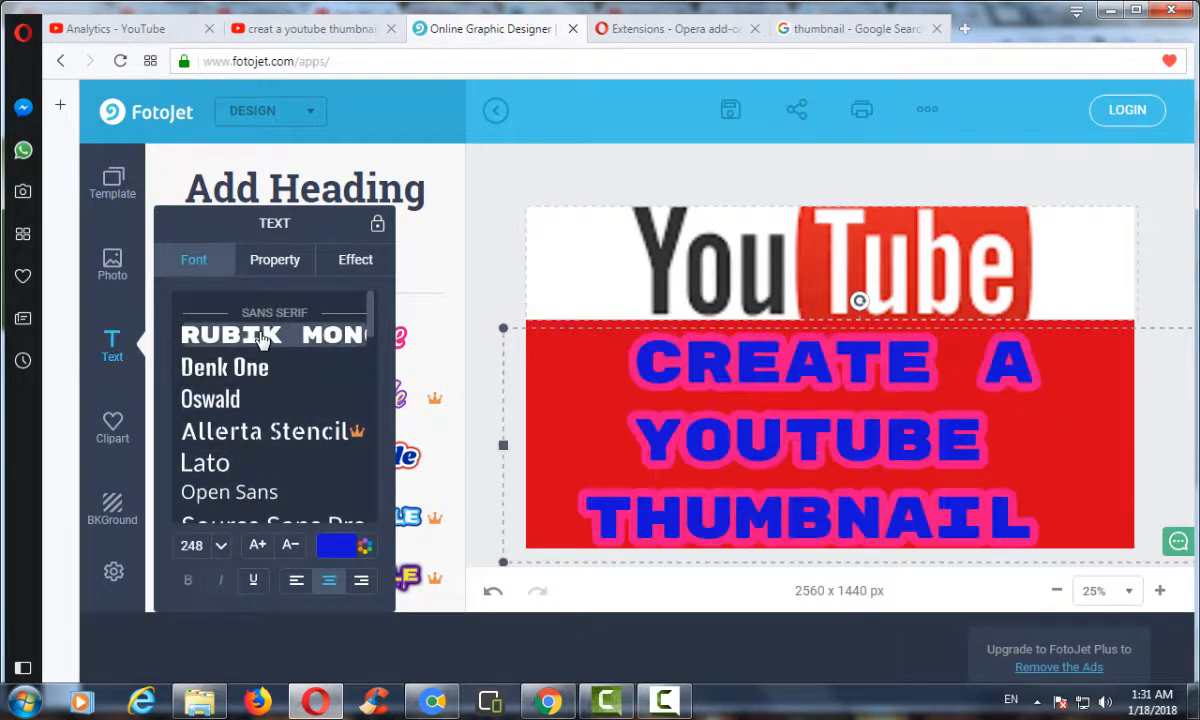
click(245, 368)
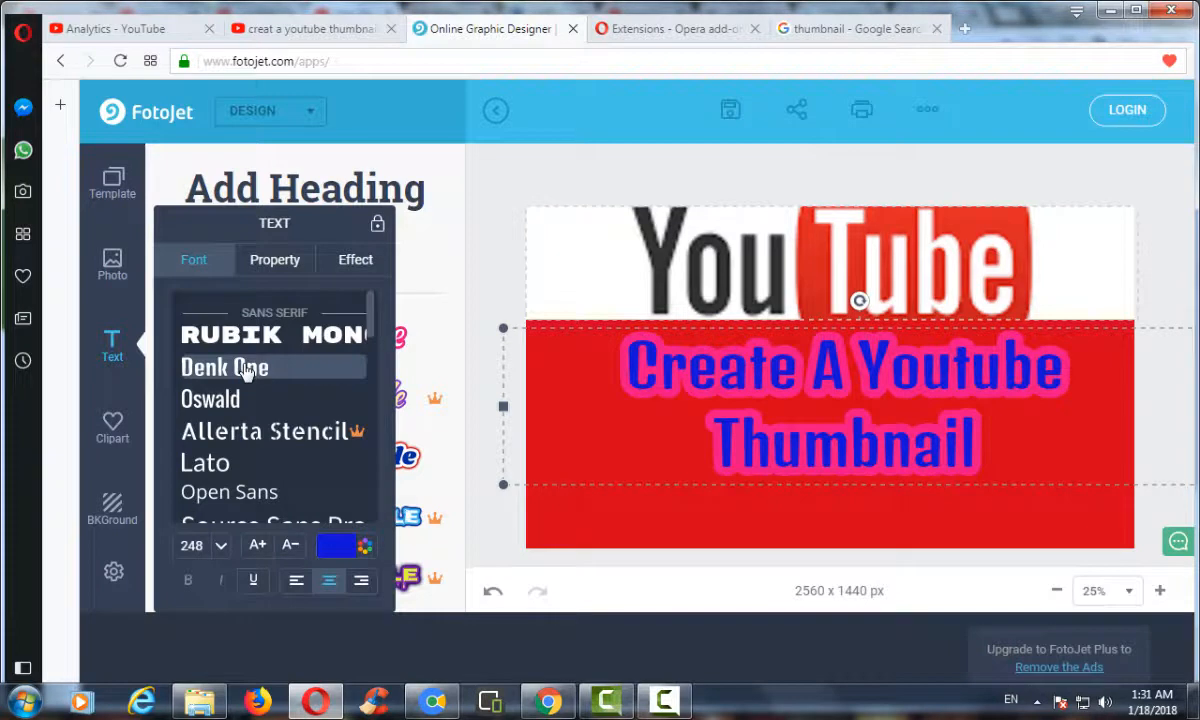
Step: Set the heading's text color to green 12D345 after trying magenta and violet hues
click(363, 545)
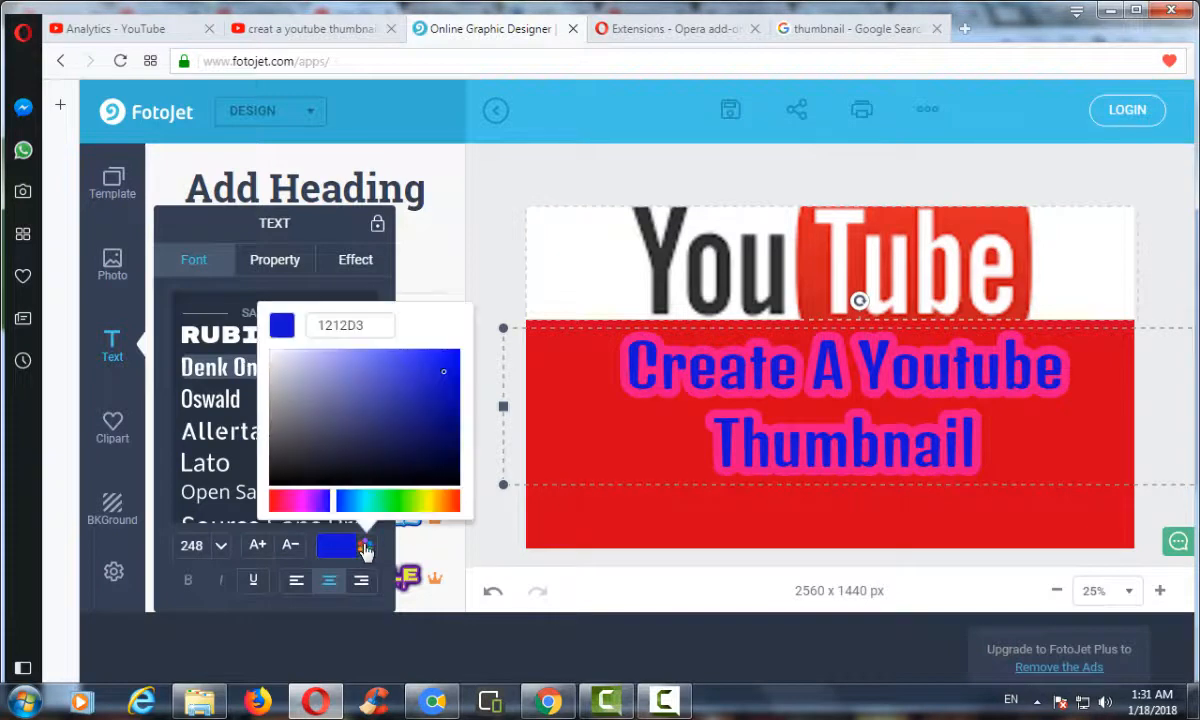
click(300, 504)
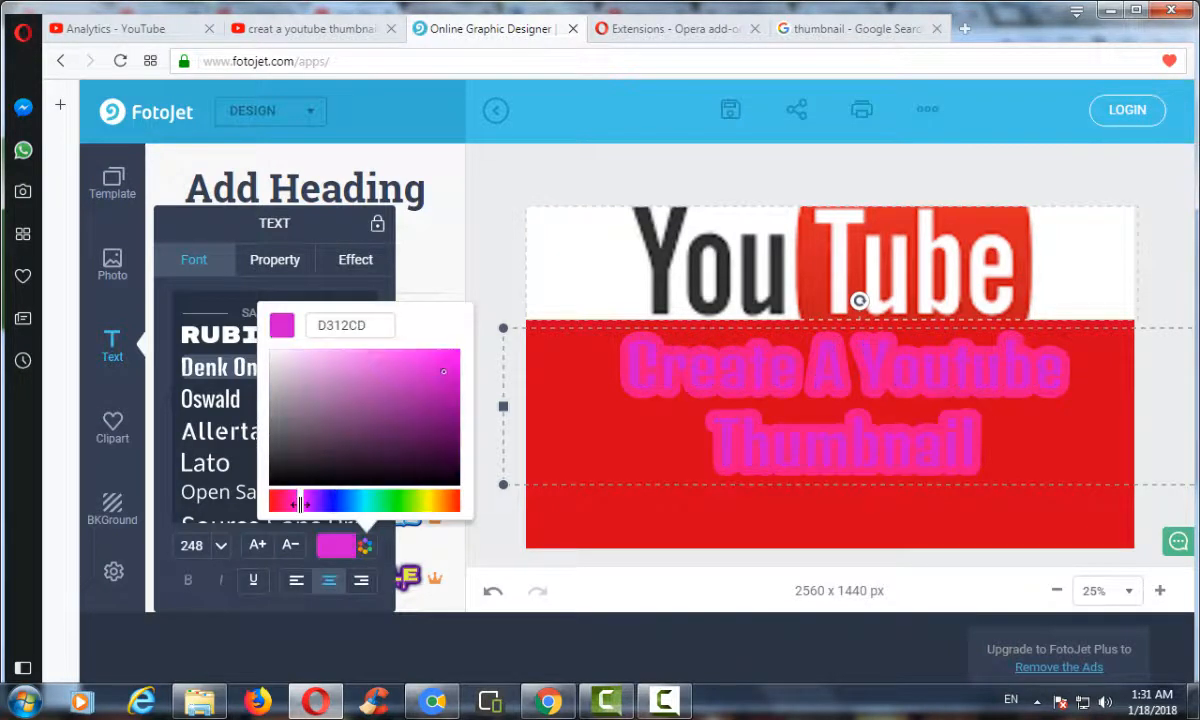
click(327, 500)
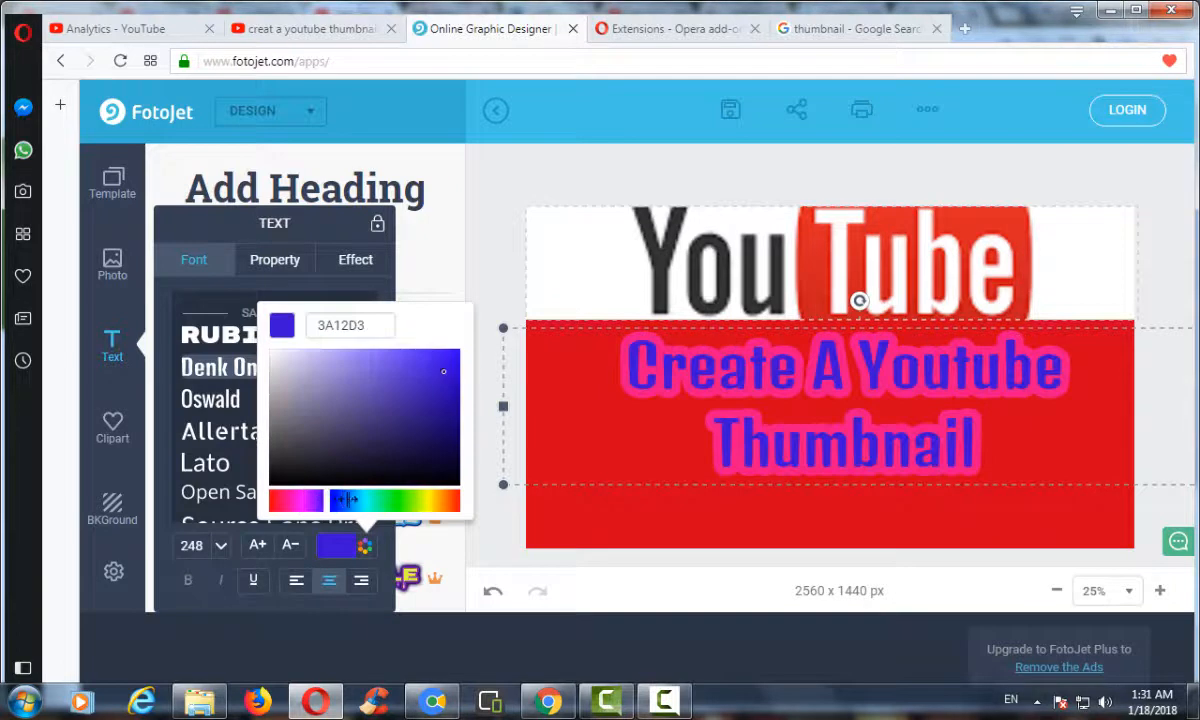
click(360, 499)
click(388, 498)
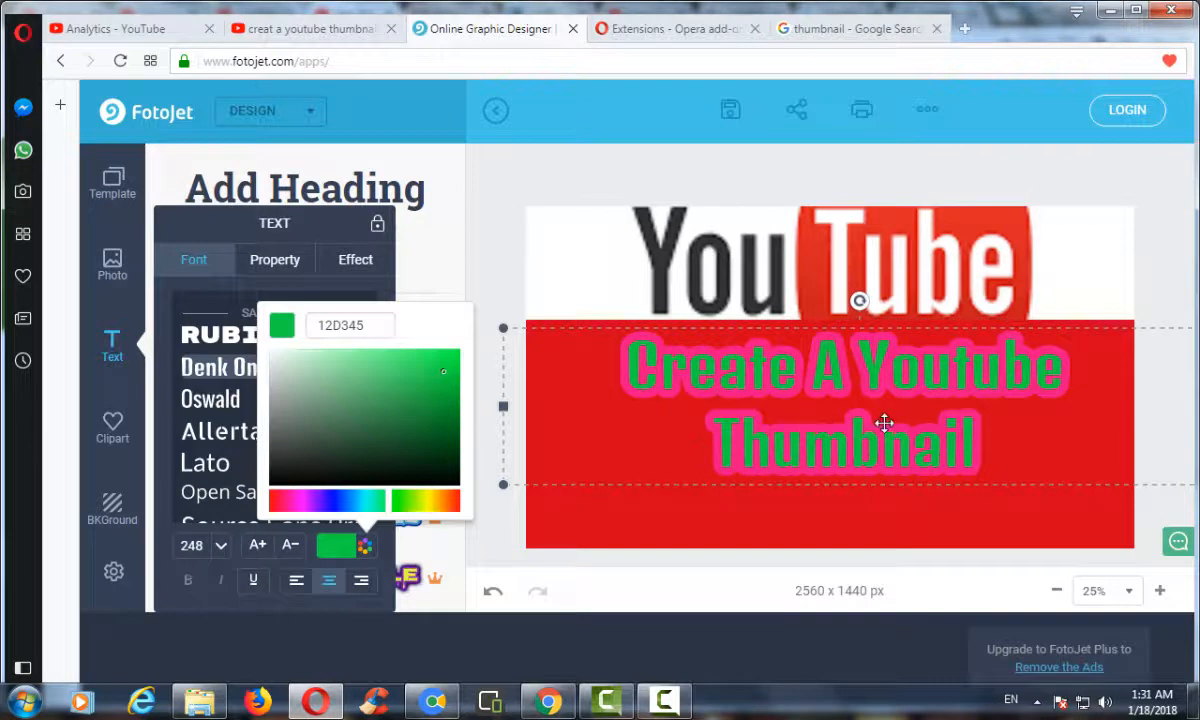
click(884, 424)
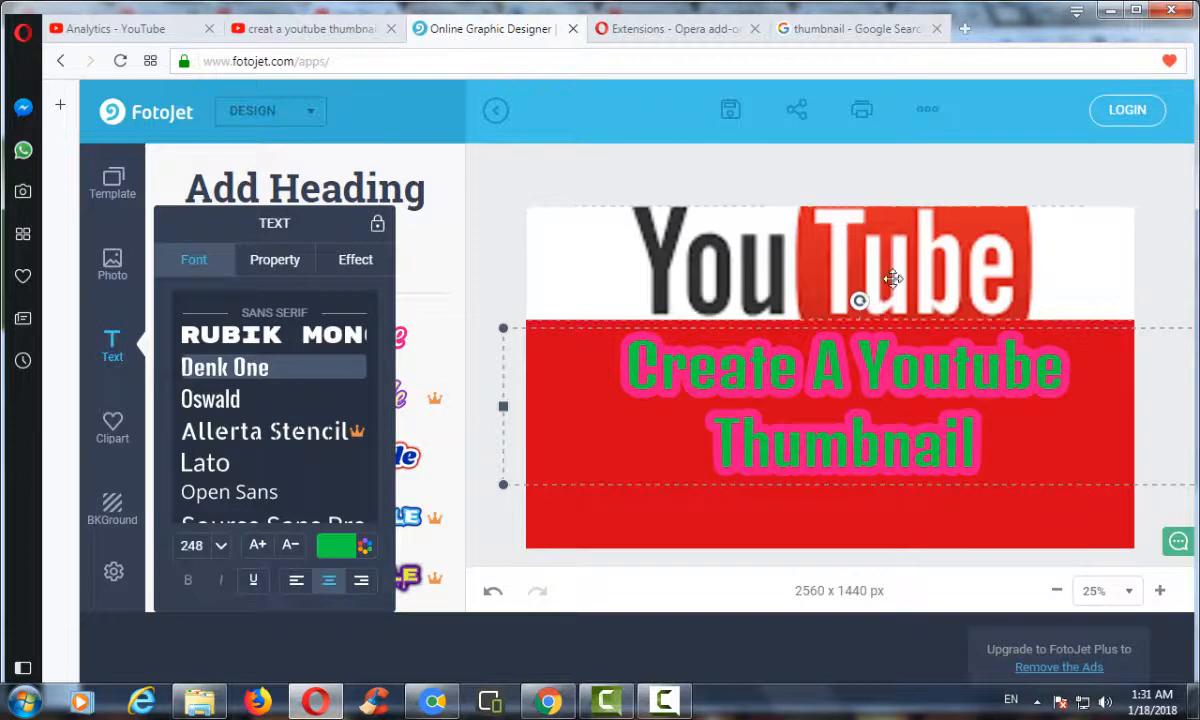
Step: Make the YouTube logo banner slightly shorter while keeping it across the full canvas width
click(842, 256)
drag(1136, 318, 1101, 312)
drag(1100, 260, 1068, 266)
Step: Move the heading up directly beneath the logo and narrow its text box to about 2827 px wide
drag(922, 432, 905, 415)
drag(501, 468, 537, 460)
drag(845, 387, 820, 380)
mouse_move(533, 379)
mouse_down()
mouse_move(490, 376)
mouse_move(529, 378)
mouse_up()
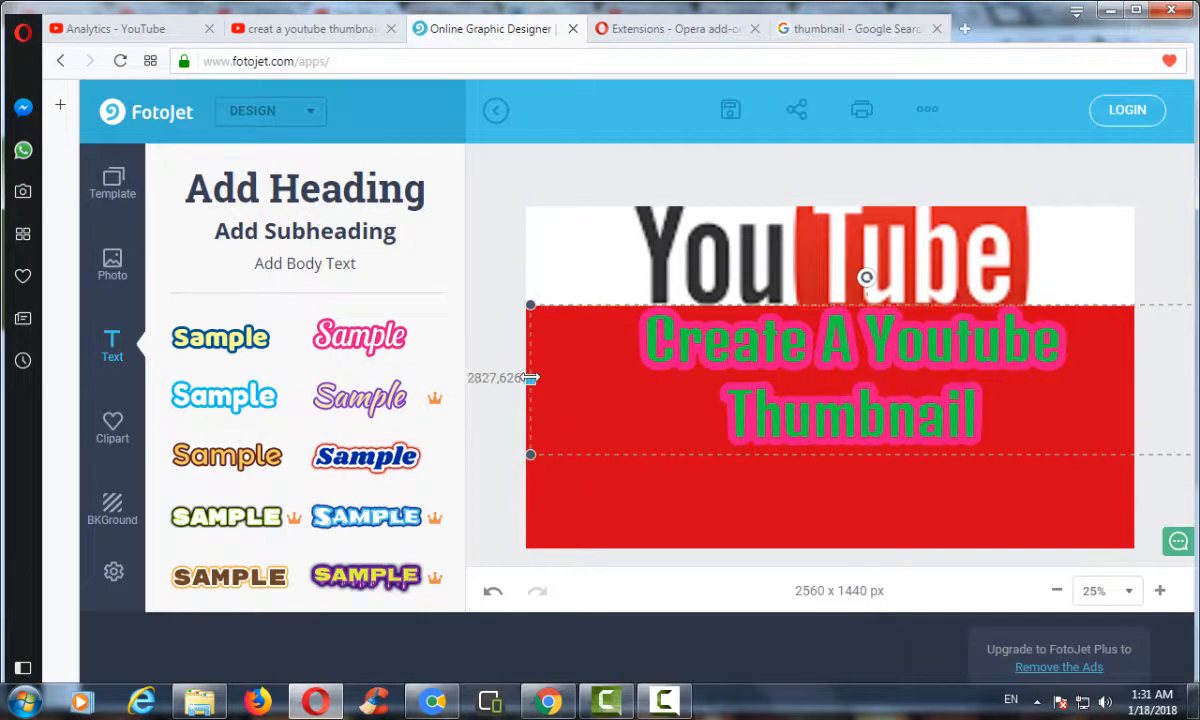
click(737, 513)
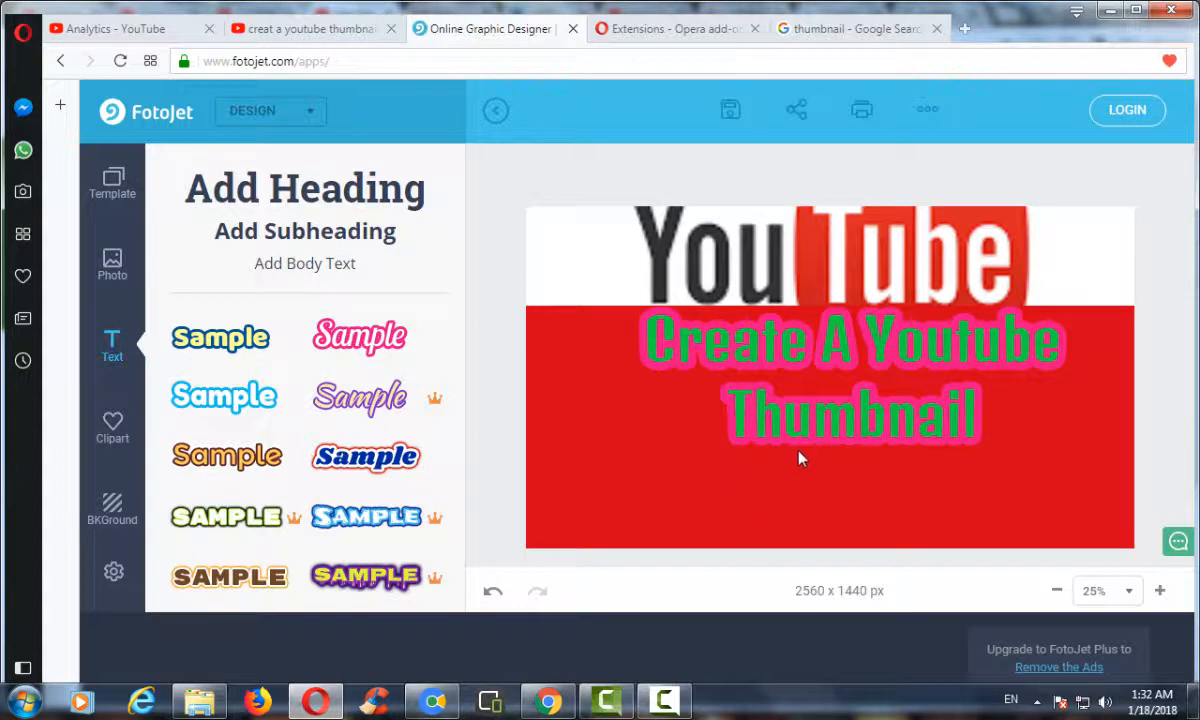
click(266, 240)
double_click(758, 385)
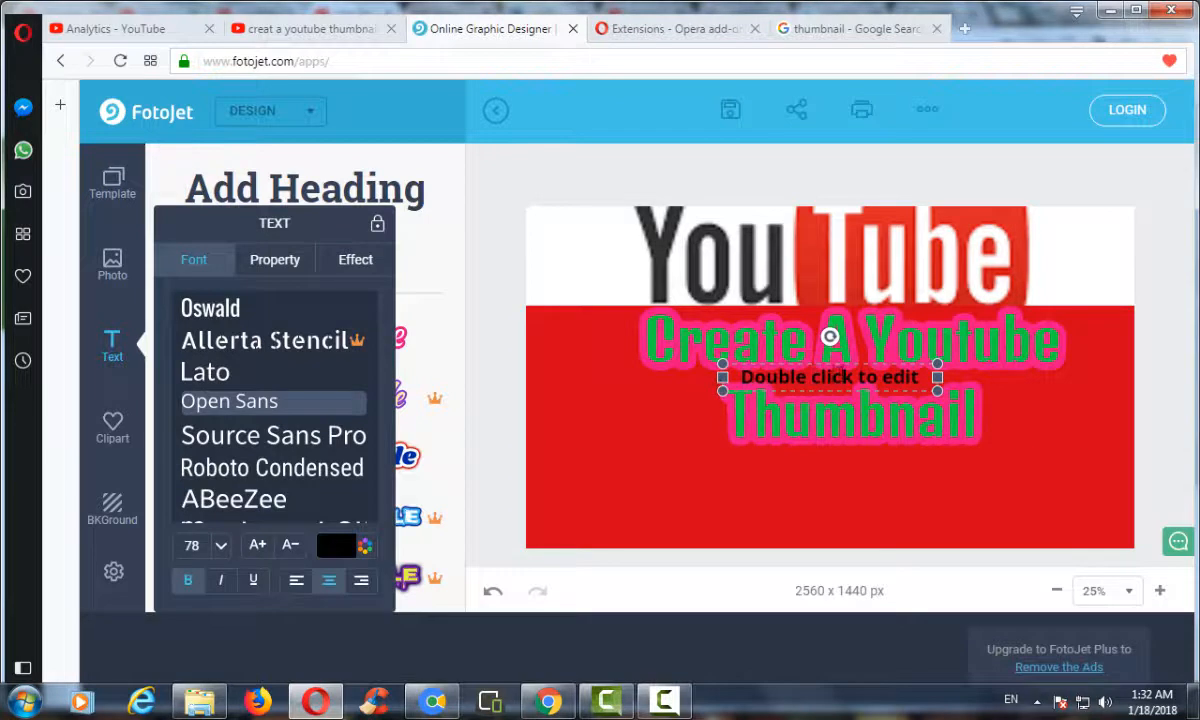
drag(870, 373, 705, 360)
key(BackSpace)
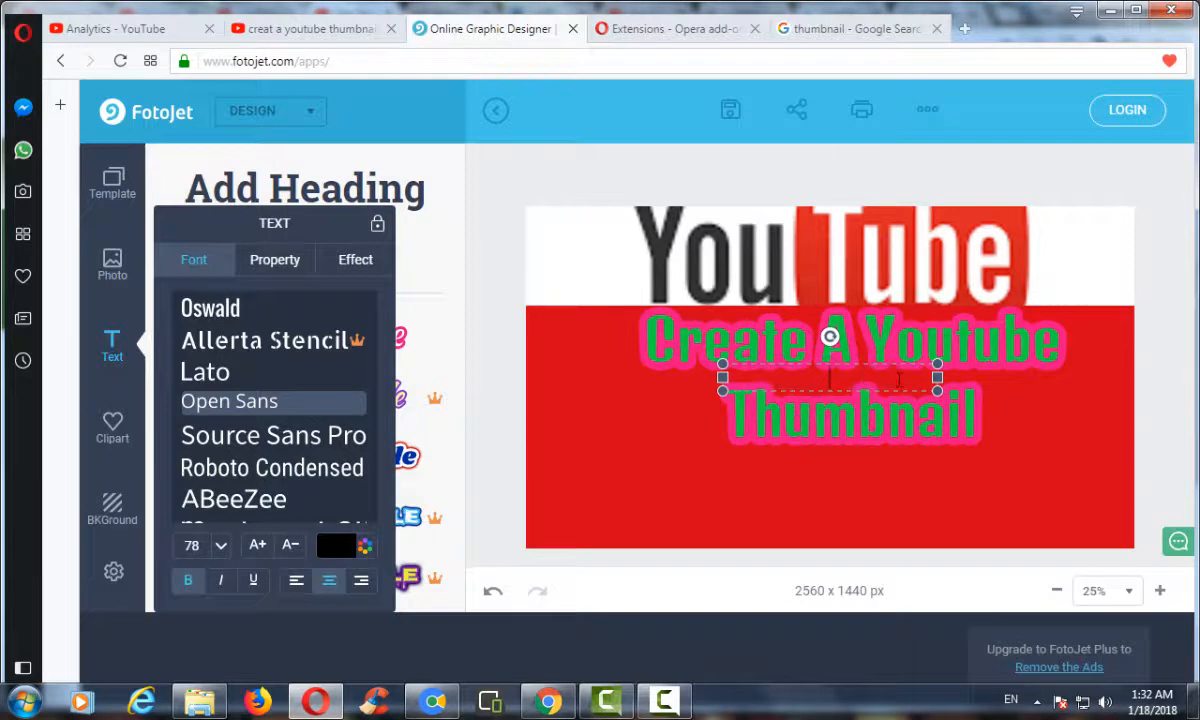
click(660, 398)
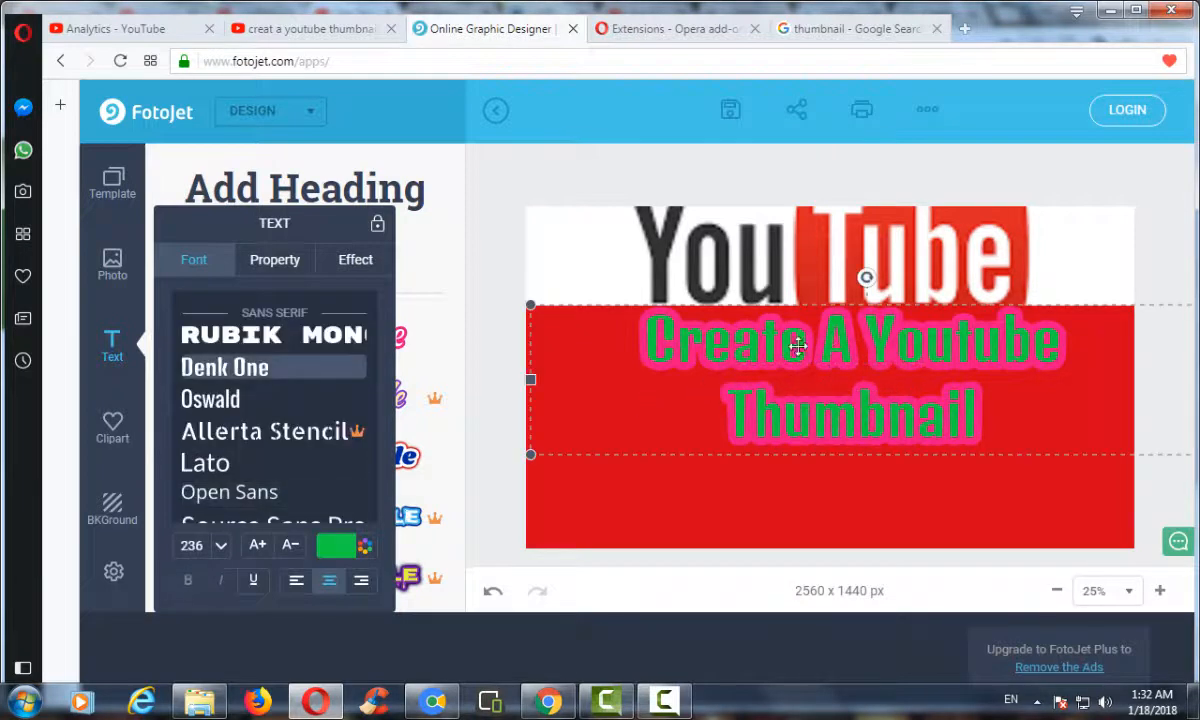
click(769, 503)
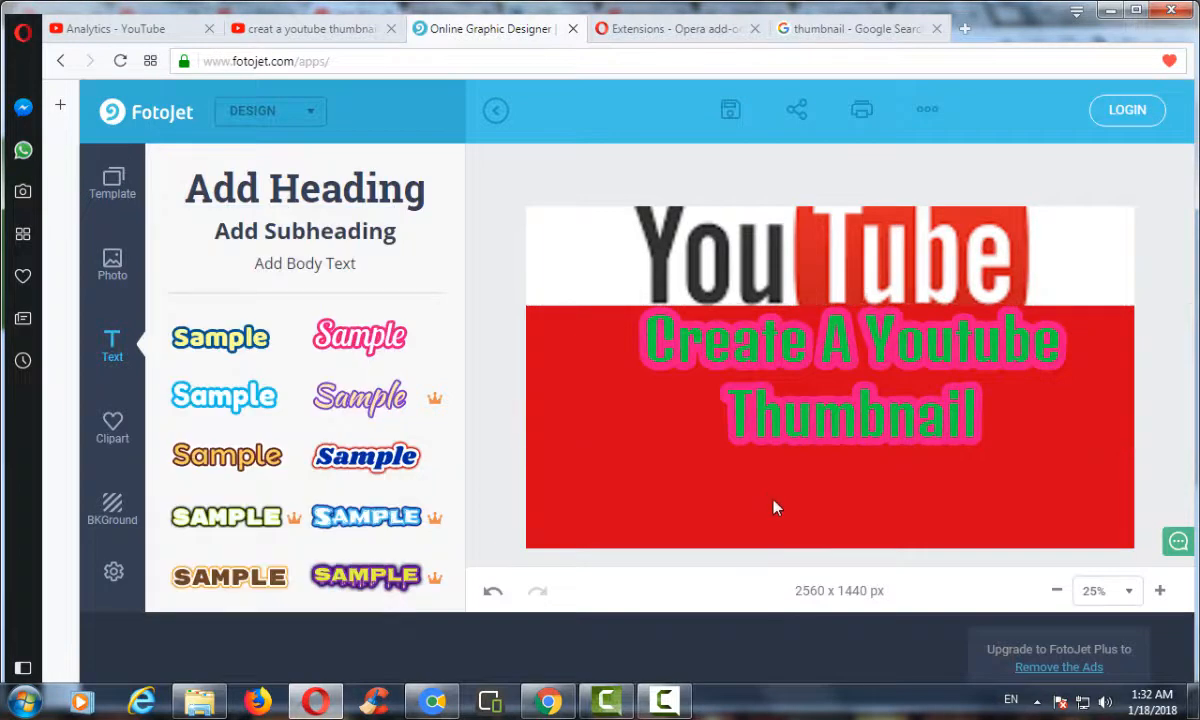
Step: Add a subheading and replace its placeholder text with "Very Easy"
click(256, 230)
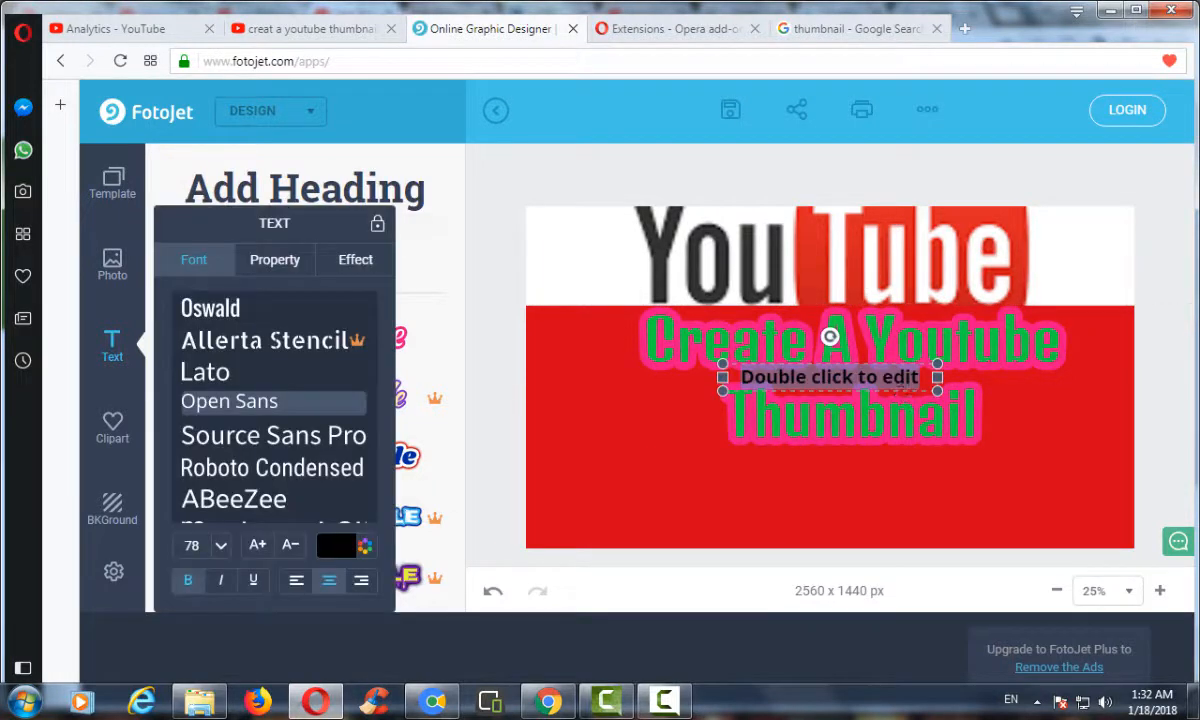
drag(745, 384, 919, 381)
text(t)
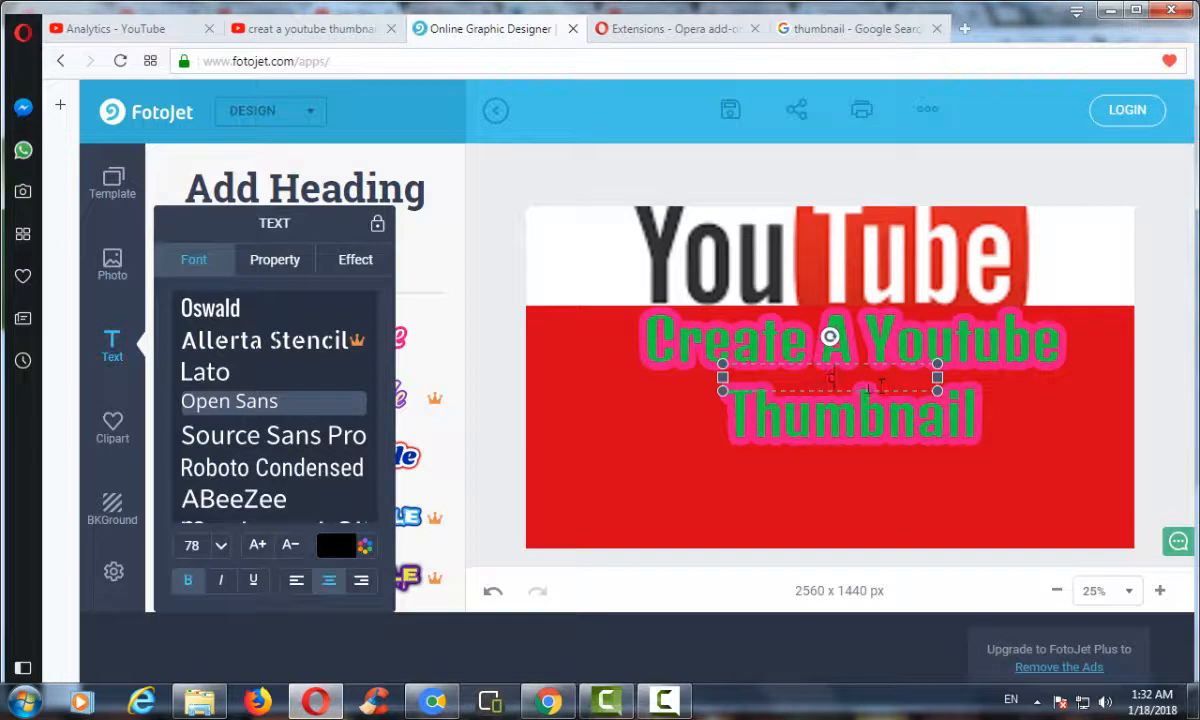
text(asy)
key(BackSpace)
key(BackSpace)
key(BackSpace)
text(Very Easy)
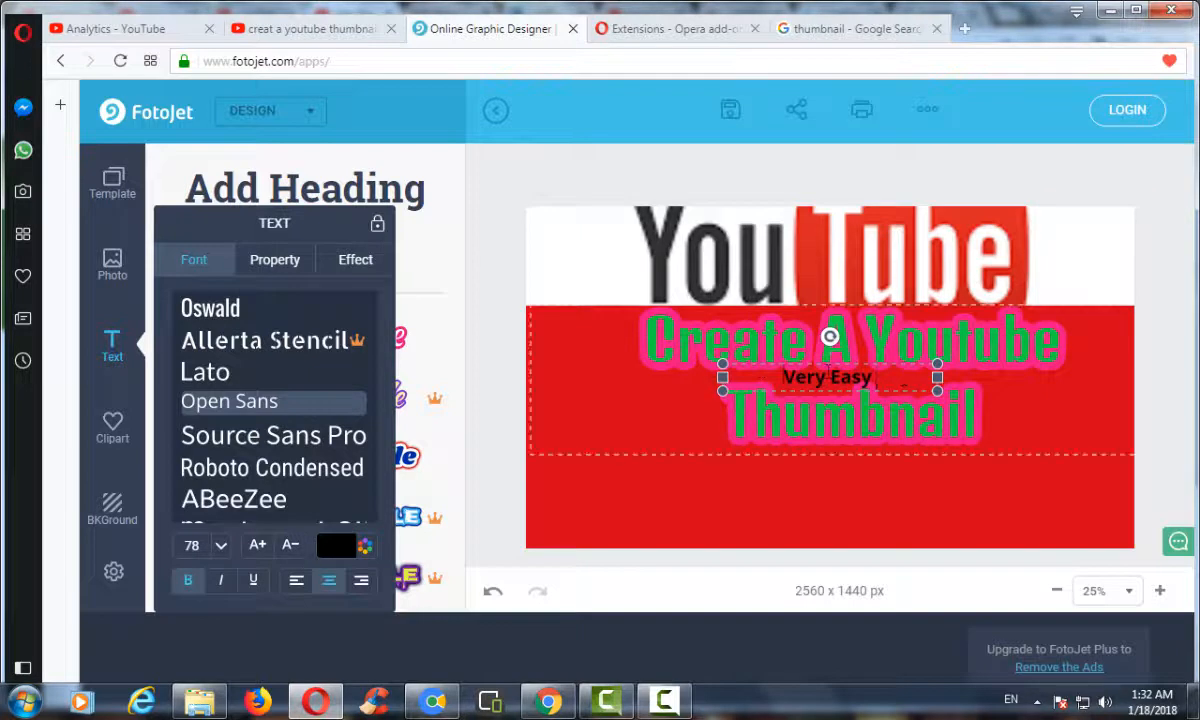
Step: Move the subheading below the heading, enlarge it to font size 127 and widen its text box to the canvas's left edge
click(868, 482)
drag(775, 378, 1084, 502)
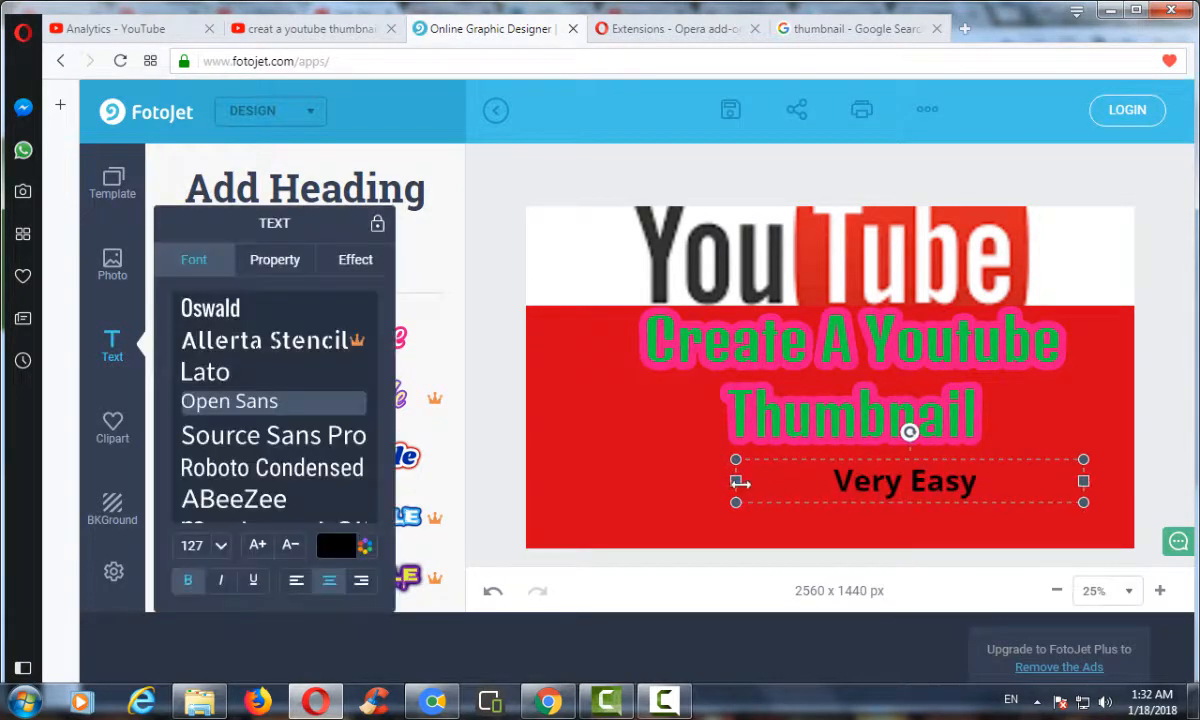
drag(738, 484, 527, 481)
drag(835, 480, 876, 471)
Step: Extend the subheading text to read "Very Easy Without Softwer"
double_click(903, 478)
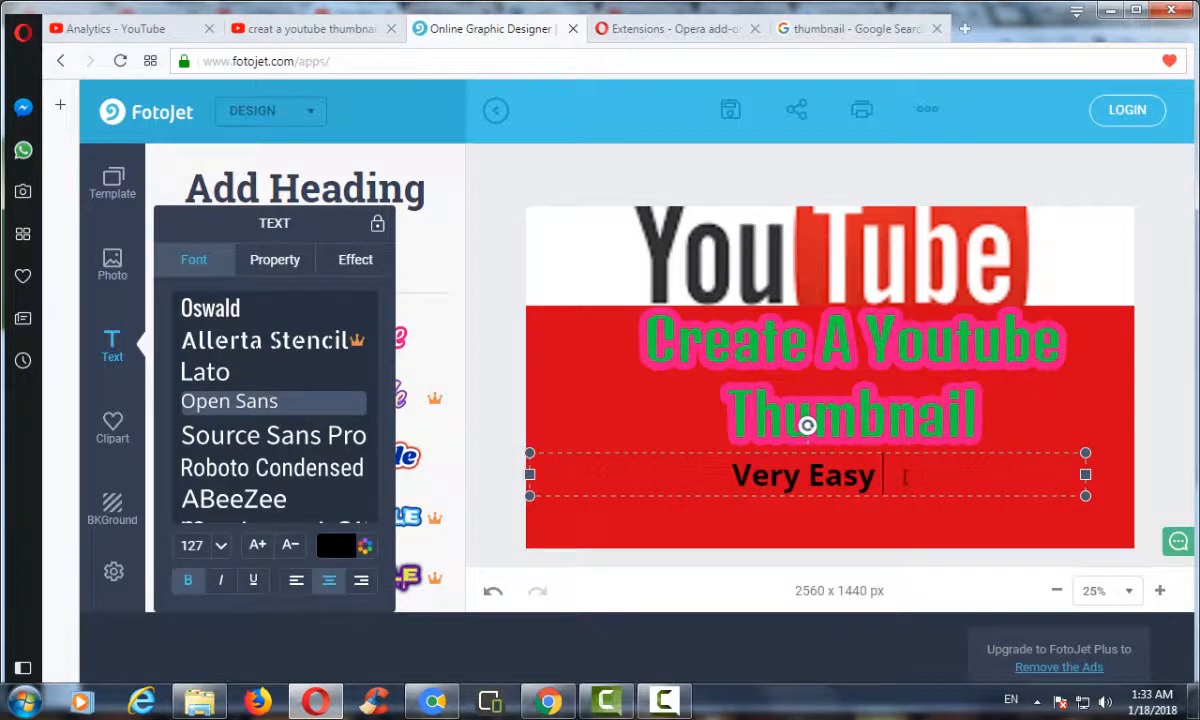
text(Wi)
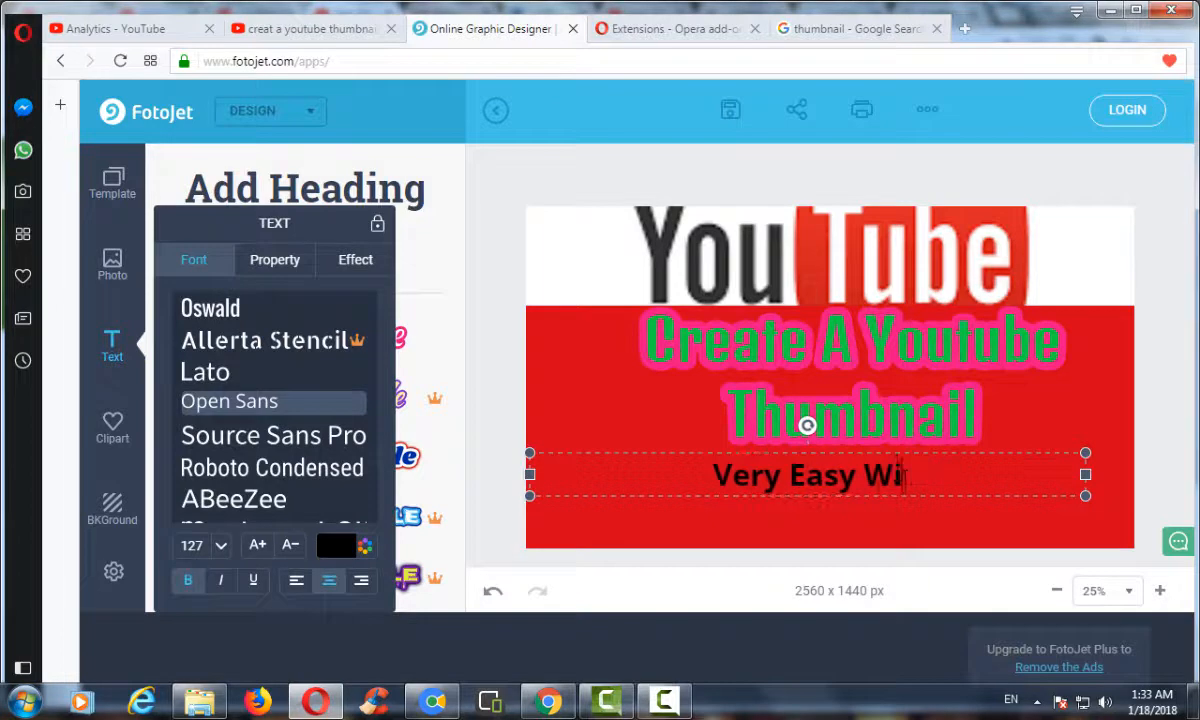
text(thout)
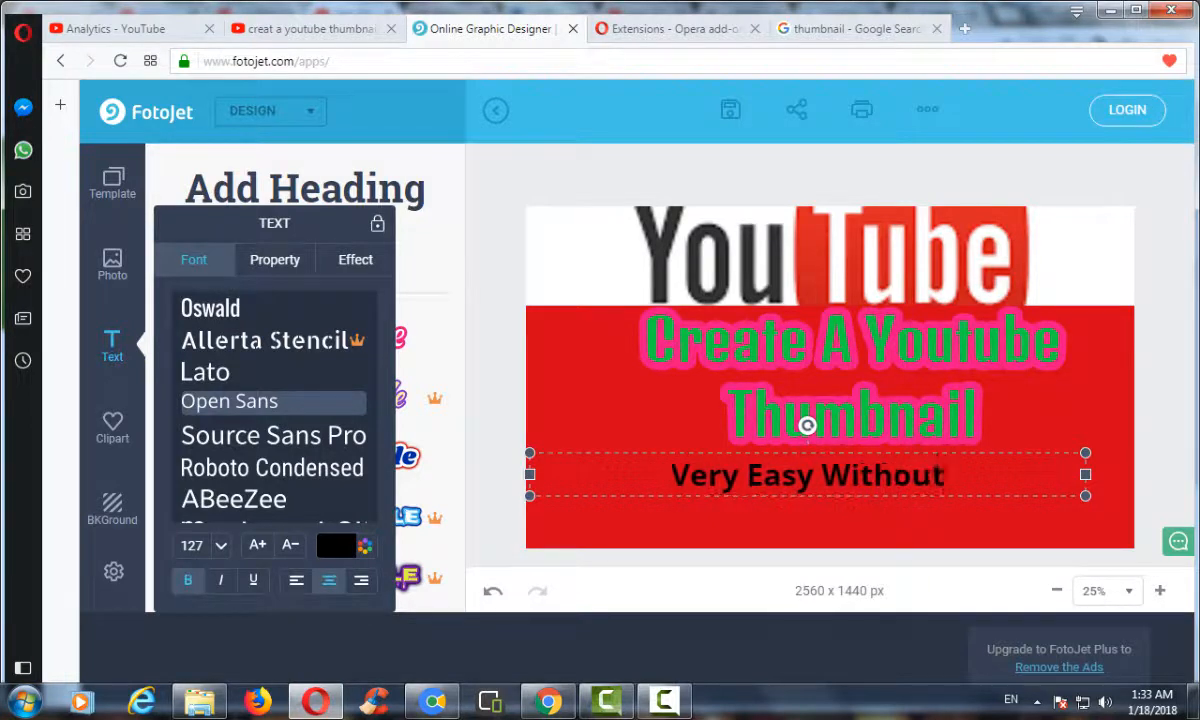
text( S)
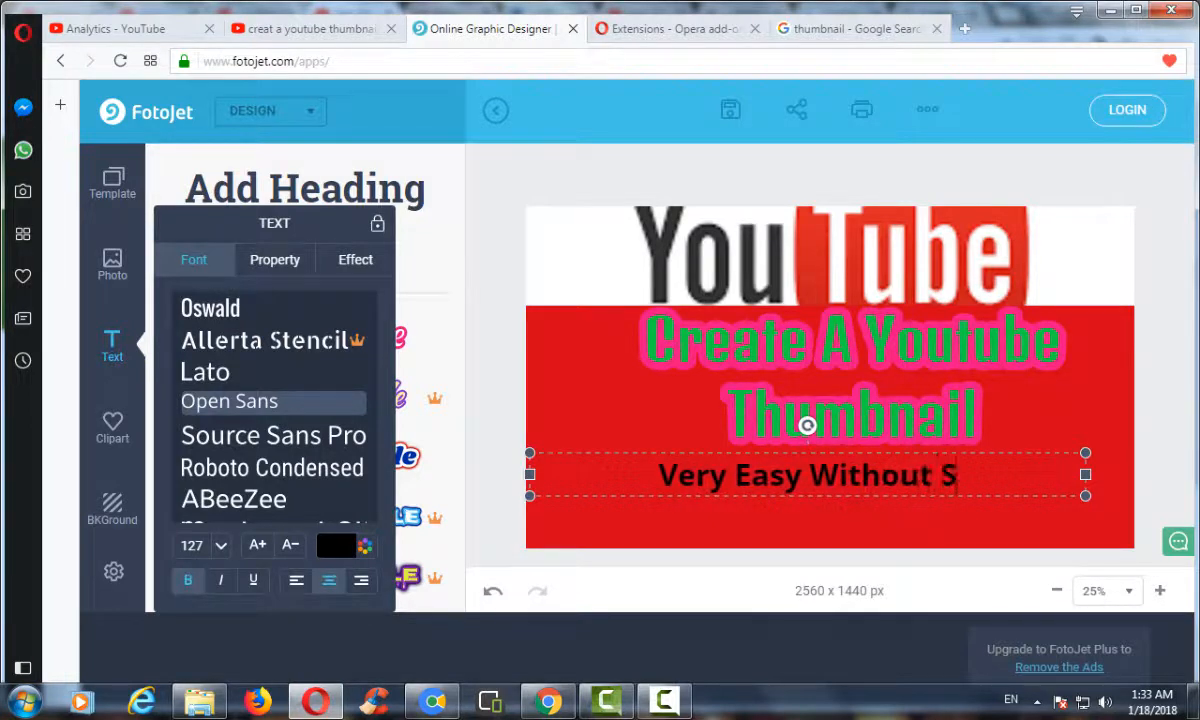
text(oftwer)
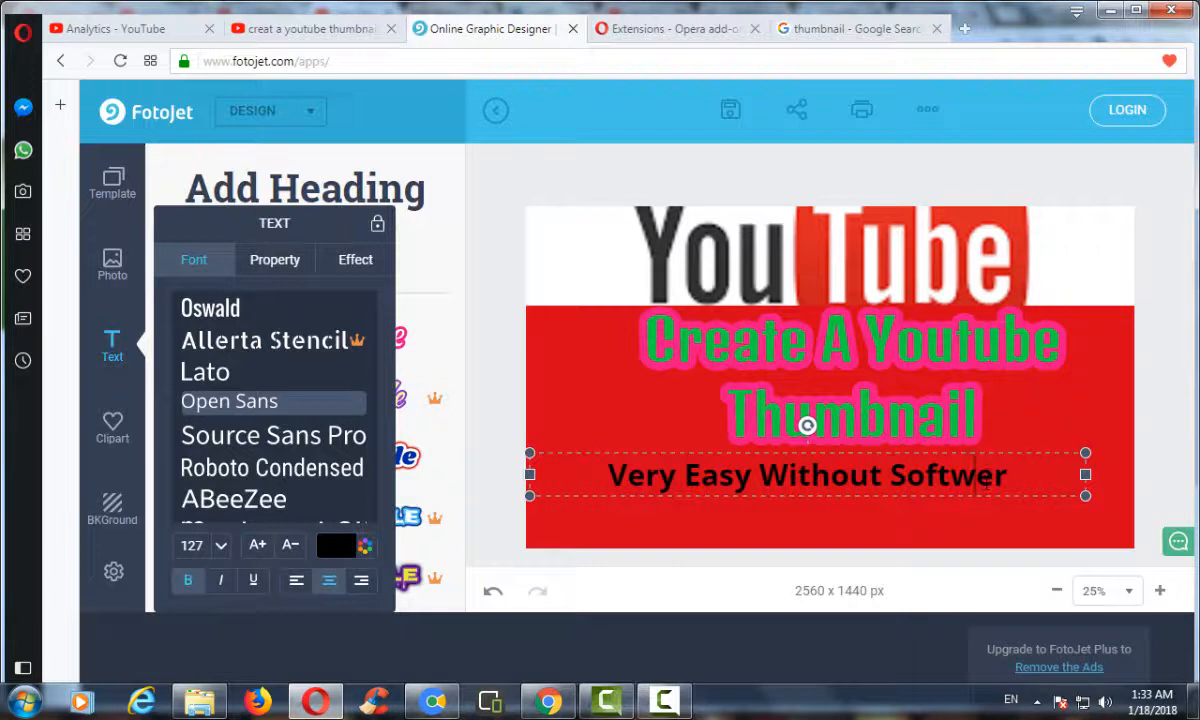
Step: Try the whole subheading text without bold formatting
double_click(1021, 476)
drag(1021, 476, 446, 470)
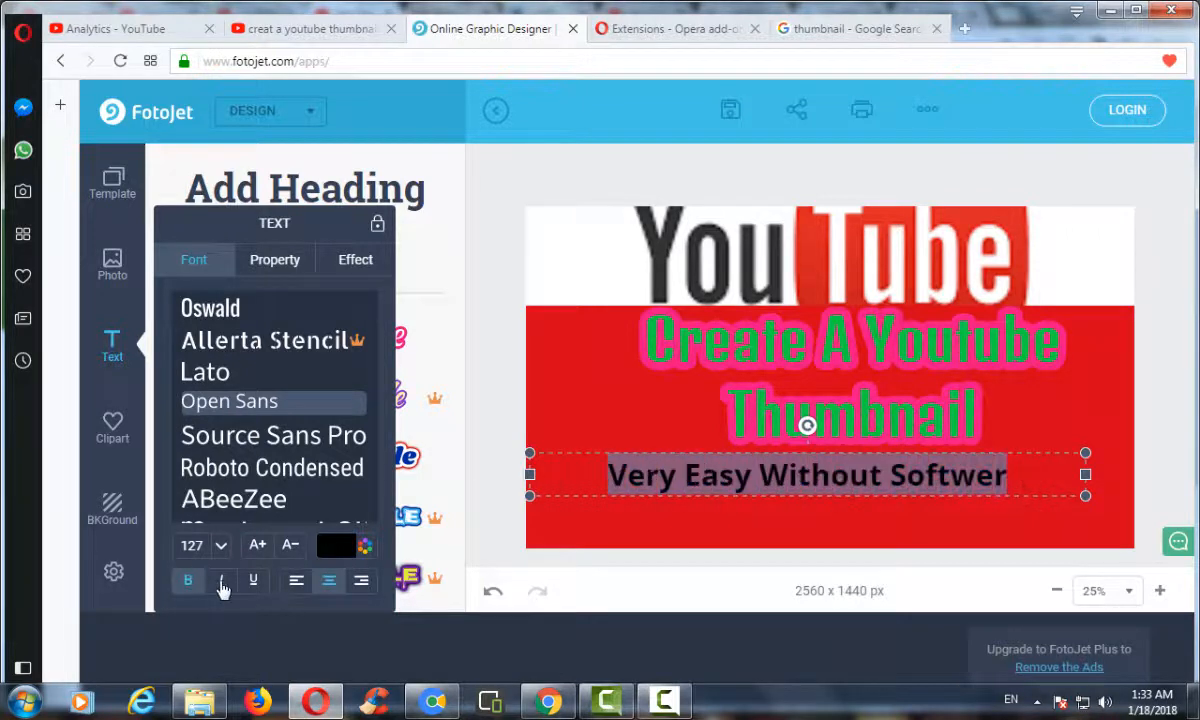
click(189, 582)
click(192, 585)
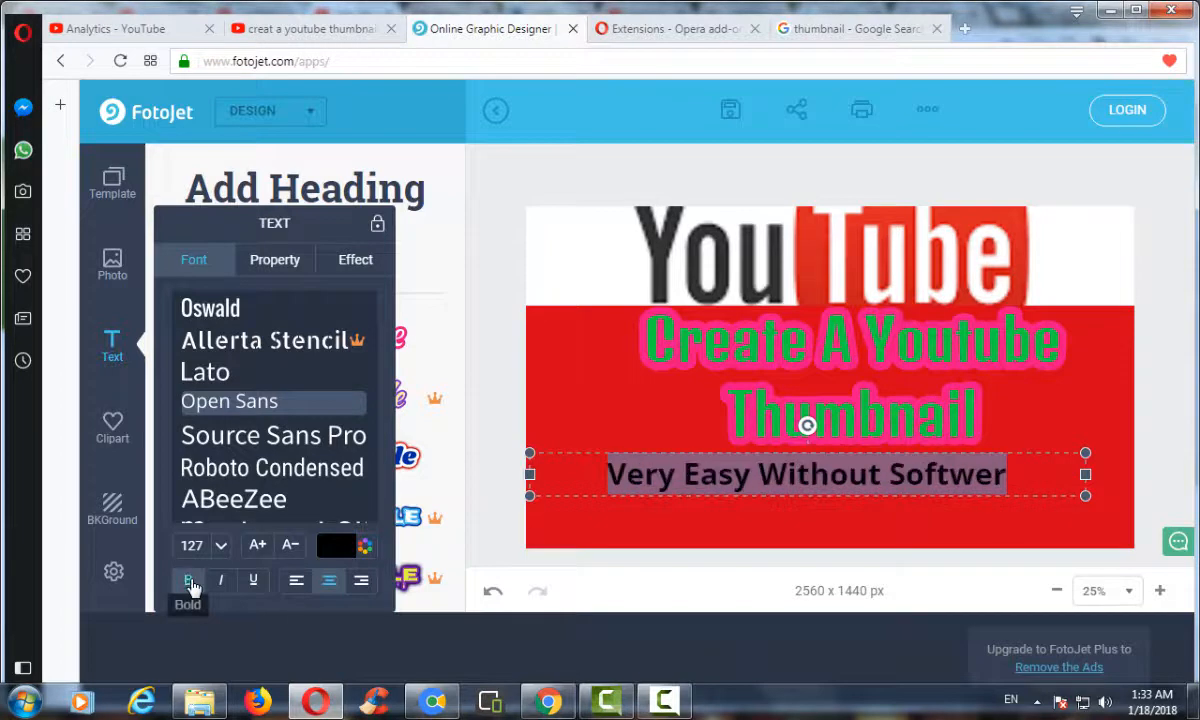
Step: Set the subheading's text color to blue 2311DA
click(650, 478)
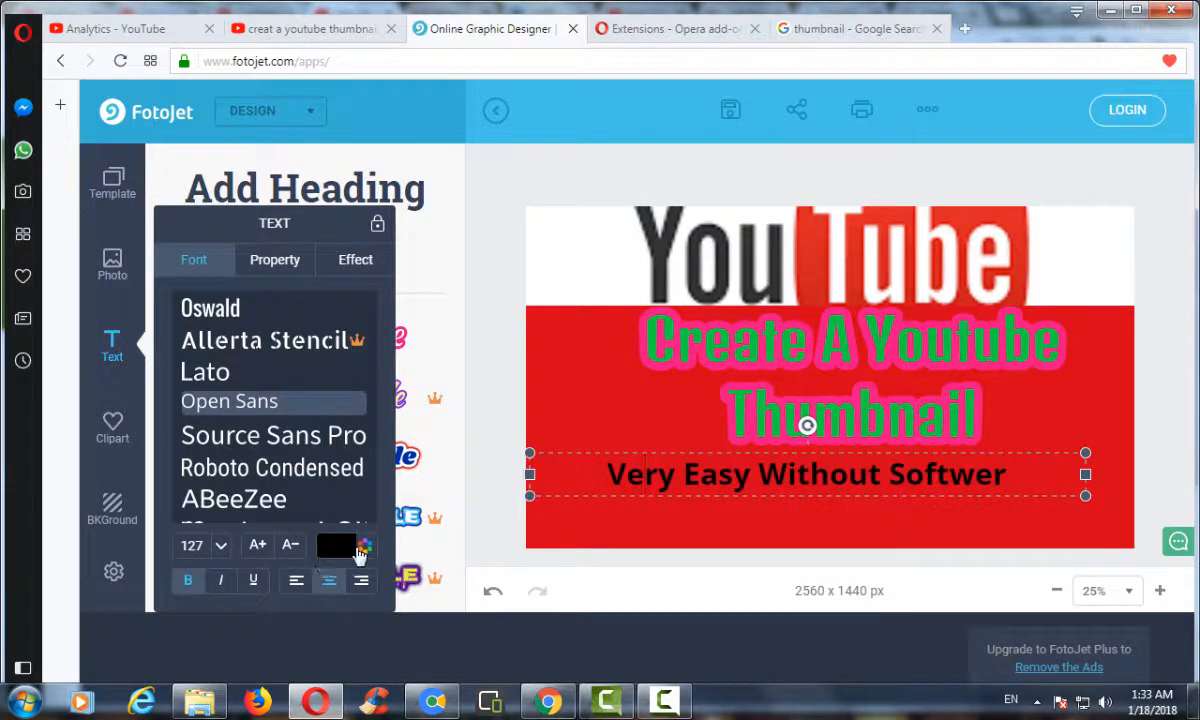
click(364, 547)
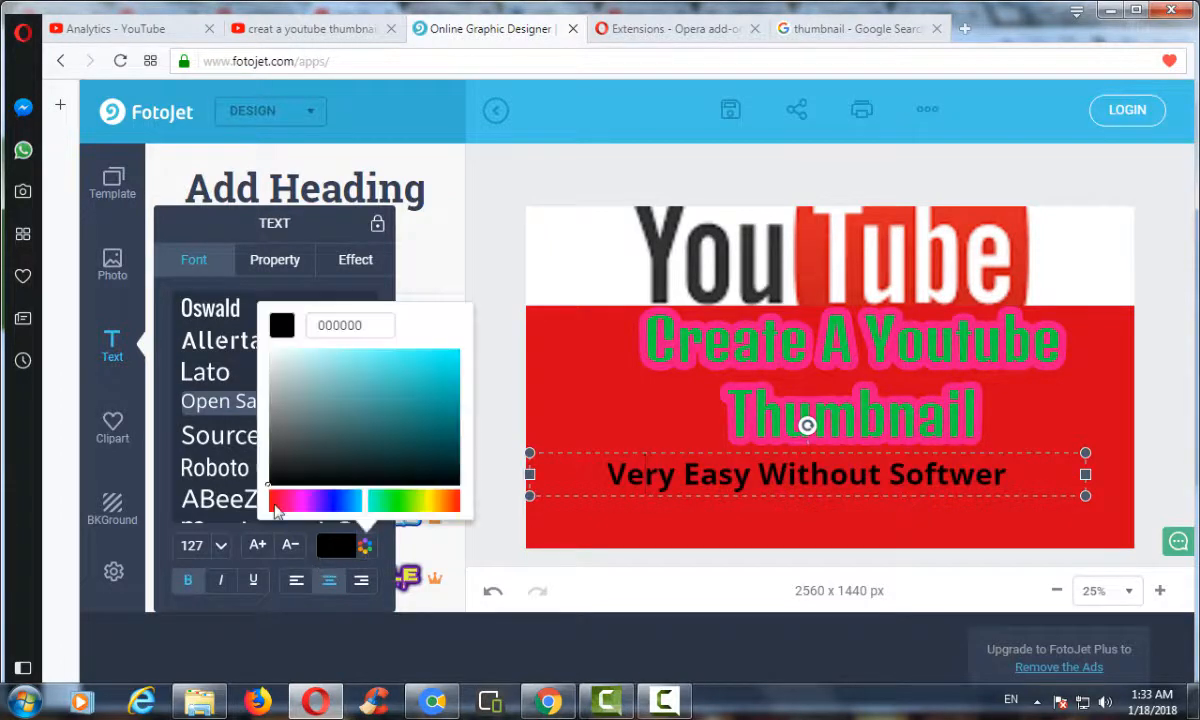
click(330, 500)
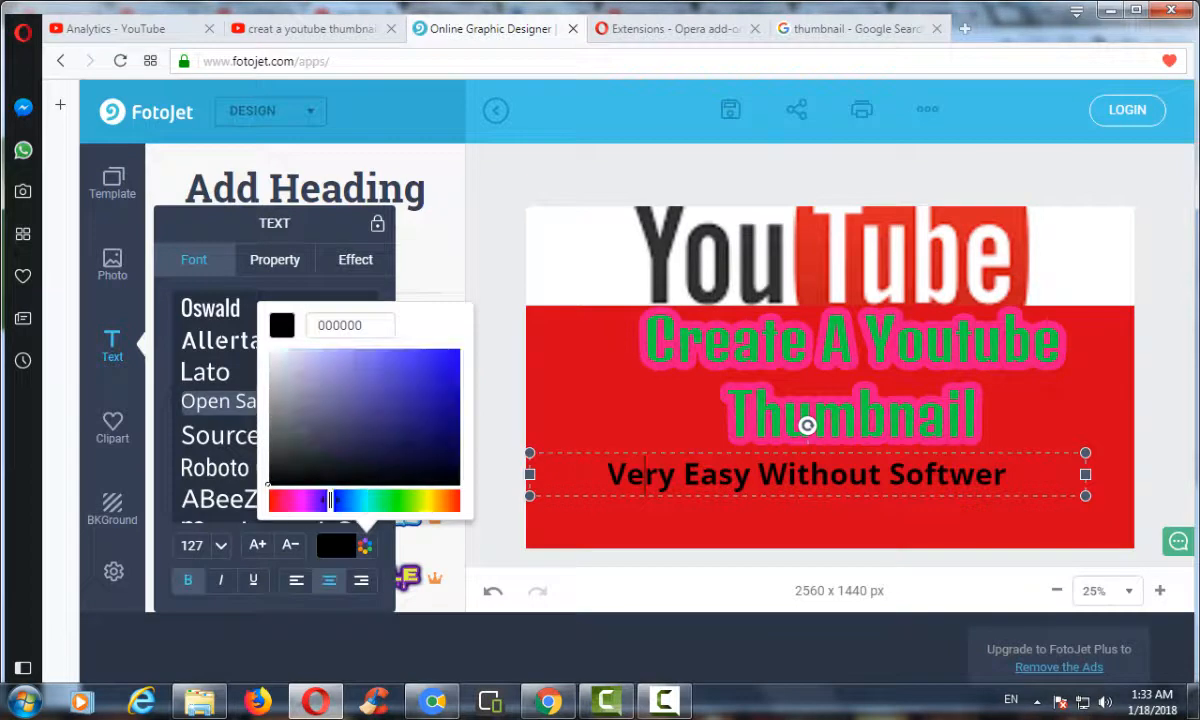
click(444, 368)
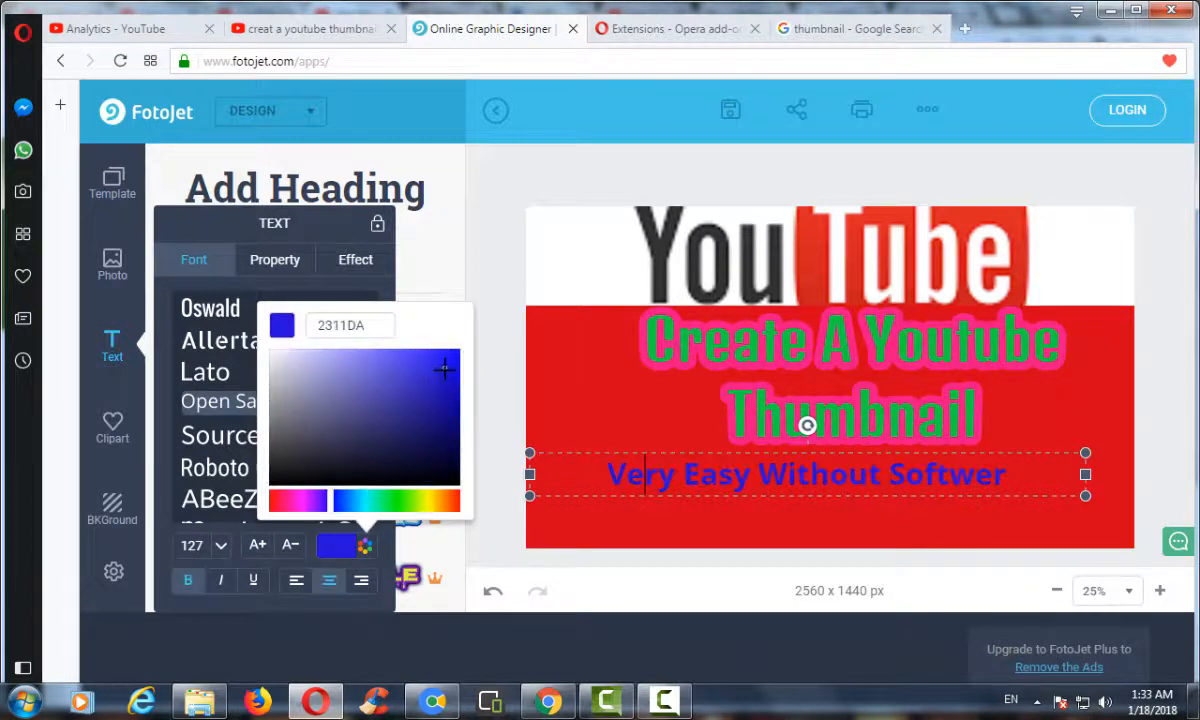
click(687, 420)
Step: Move the subheading directly beneath the heading and center it on the heading's axis
drag(685, 468, 786, 481)
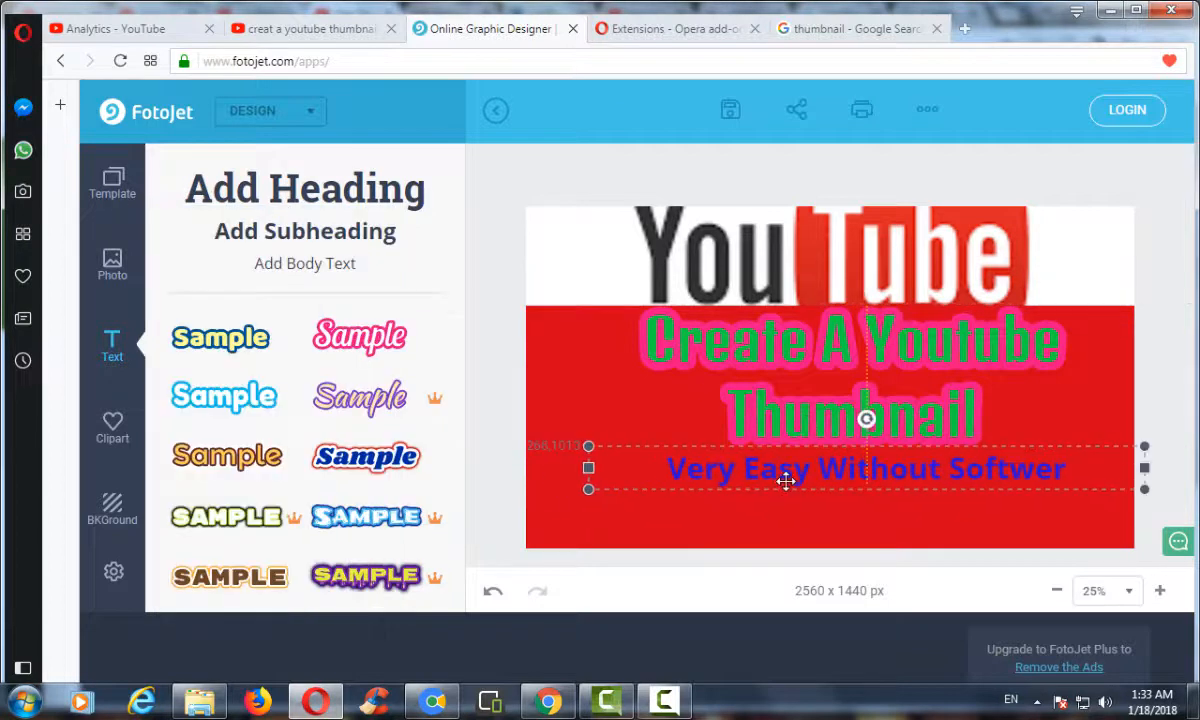
click(786, 481)
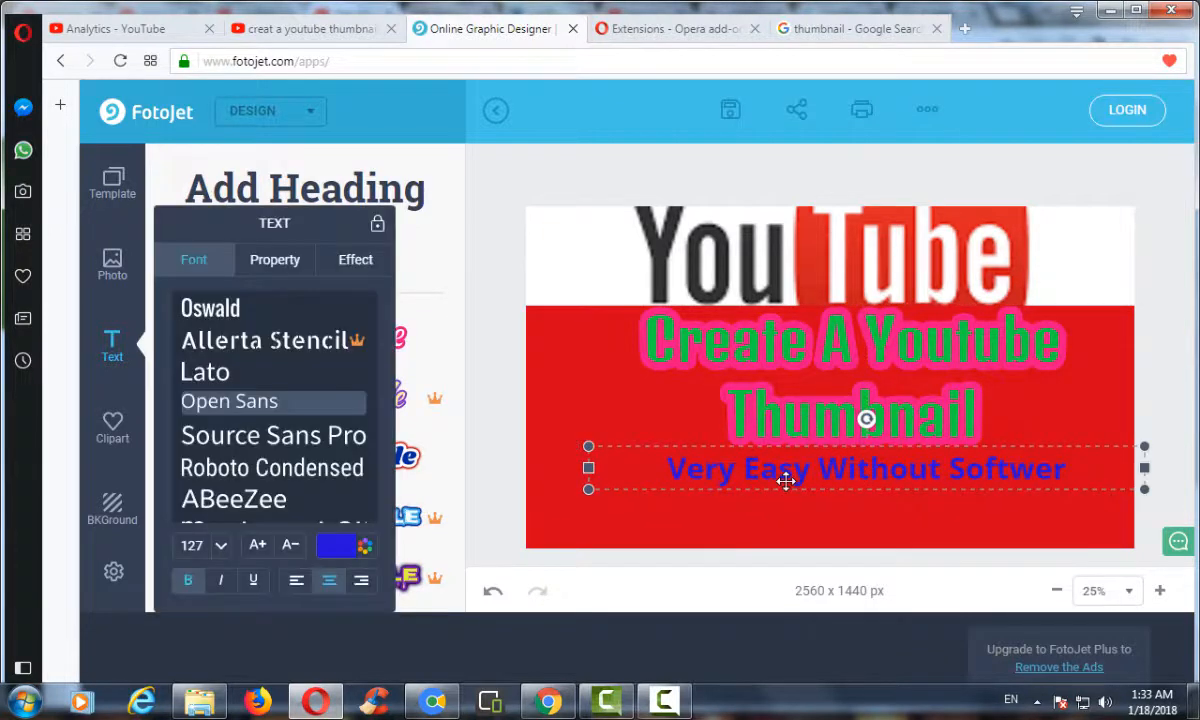
click(820, 521)
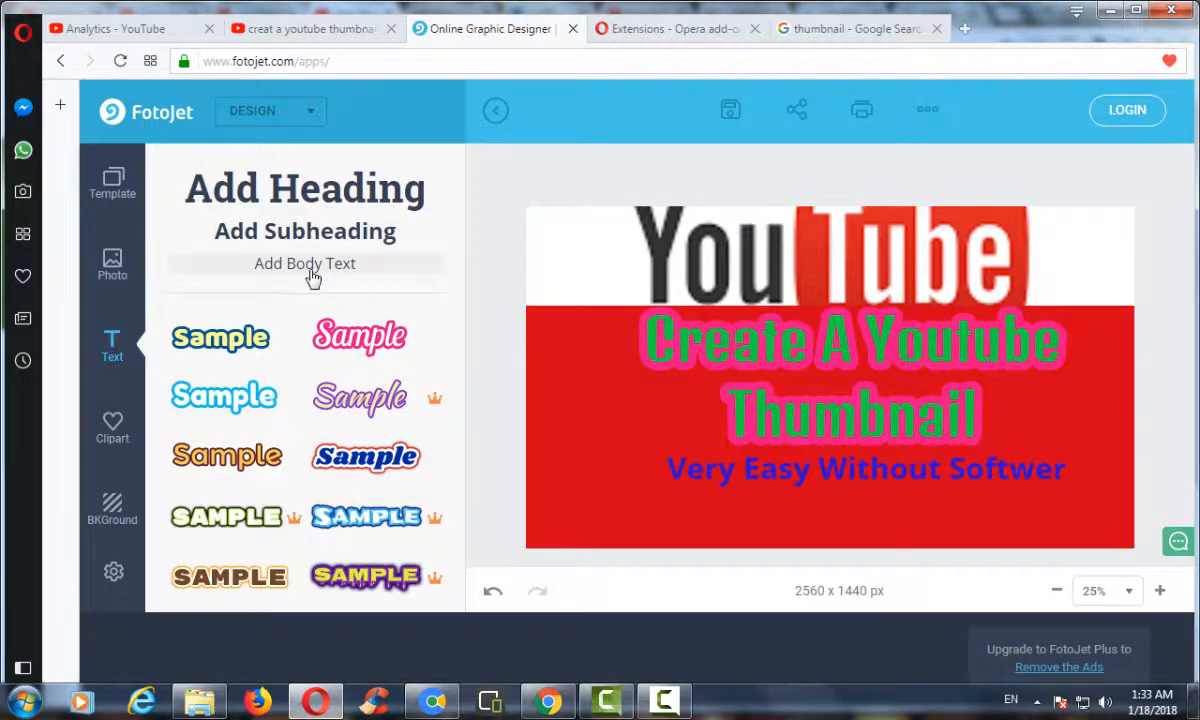
Step: Add a body text box and place it beneath the subheading
click(830, 378)
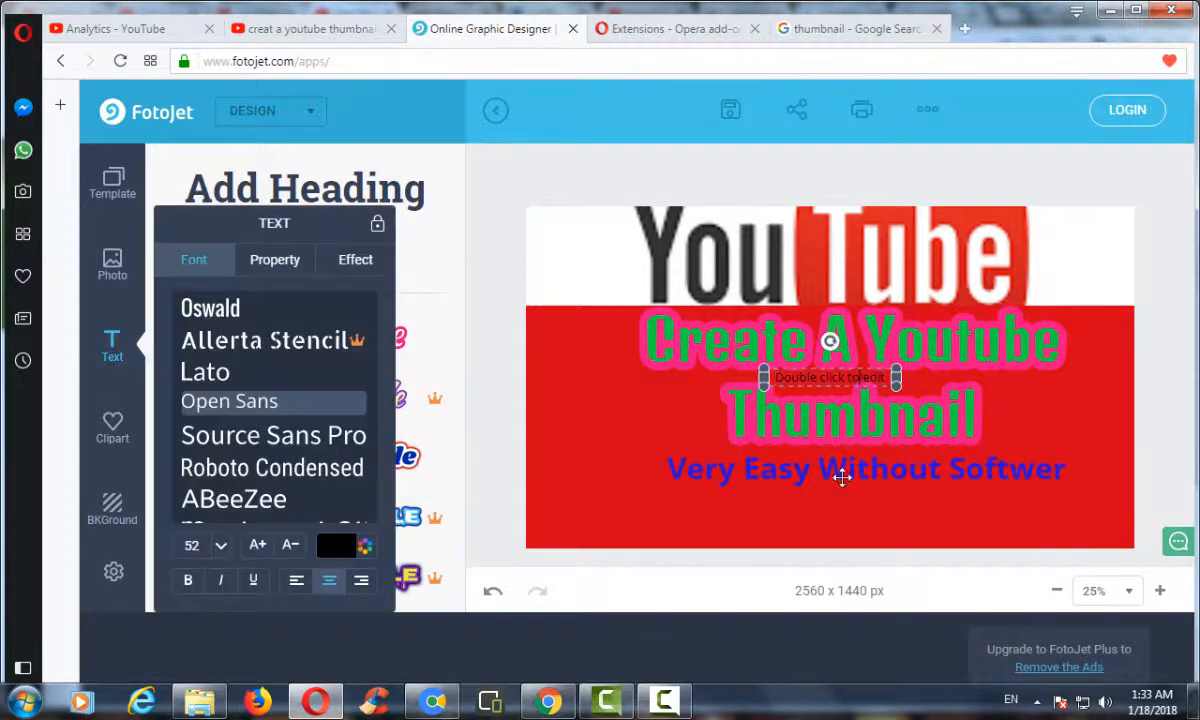
click(838, 526)
drag(846, 380, 872, 516)
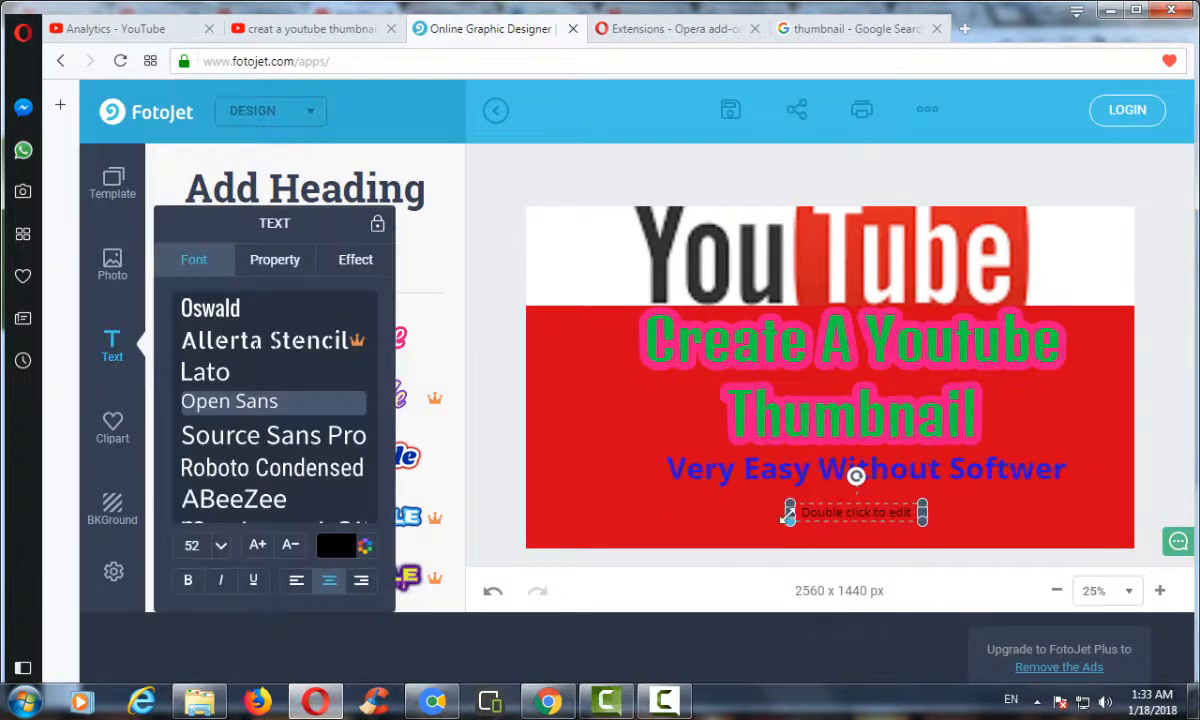
Step: Enlarge the body text to font size 146 and adjust its box to sit roughly centered beneath the subheading
drag(789, 516, 649, 538)
click(922, 524)
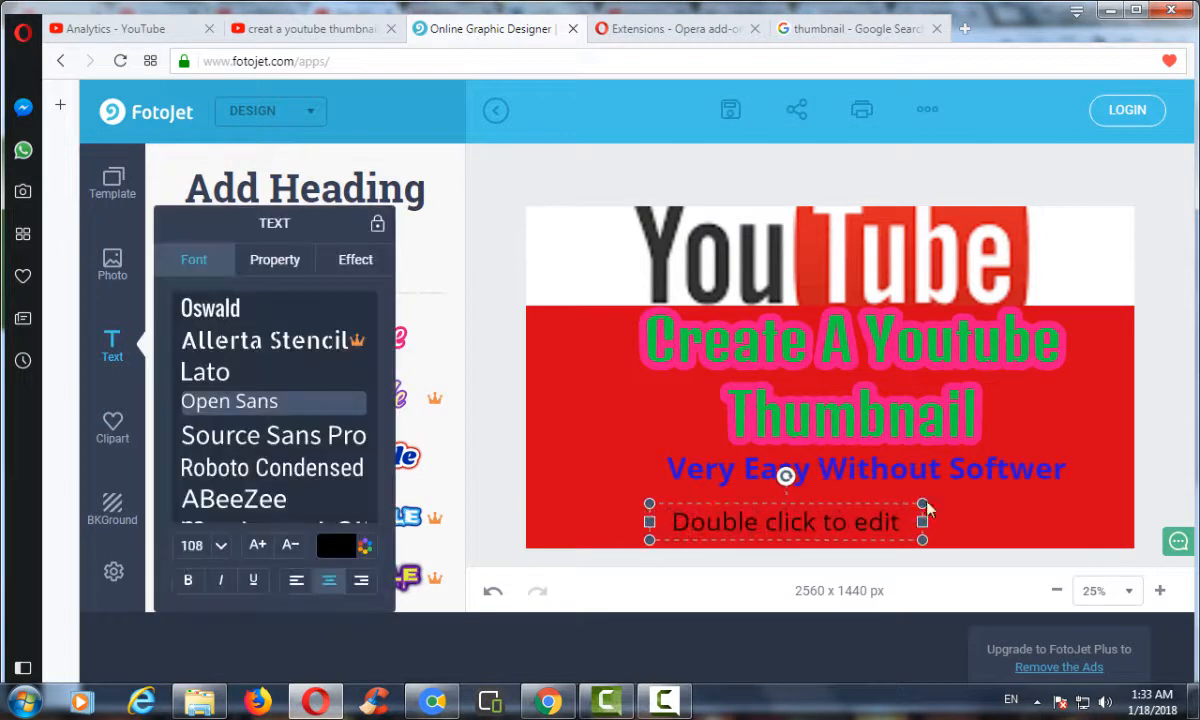
drag(925, 502, 1018, 491)
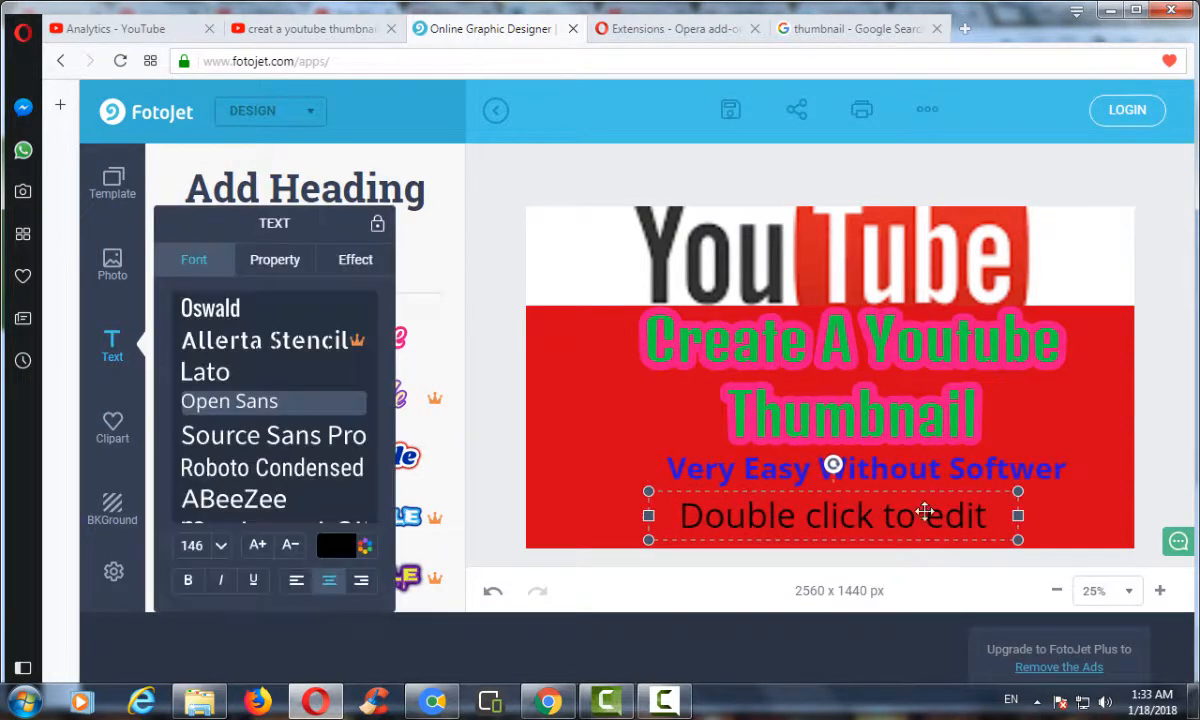
drag(887, 513, 911, 511)
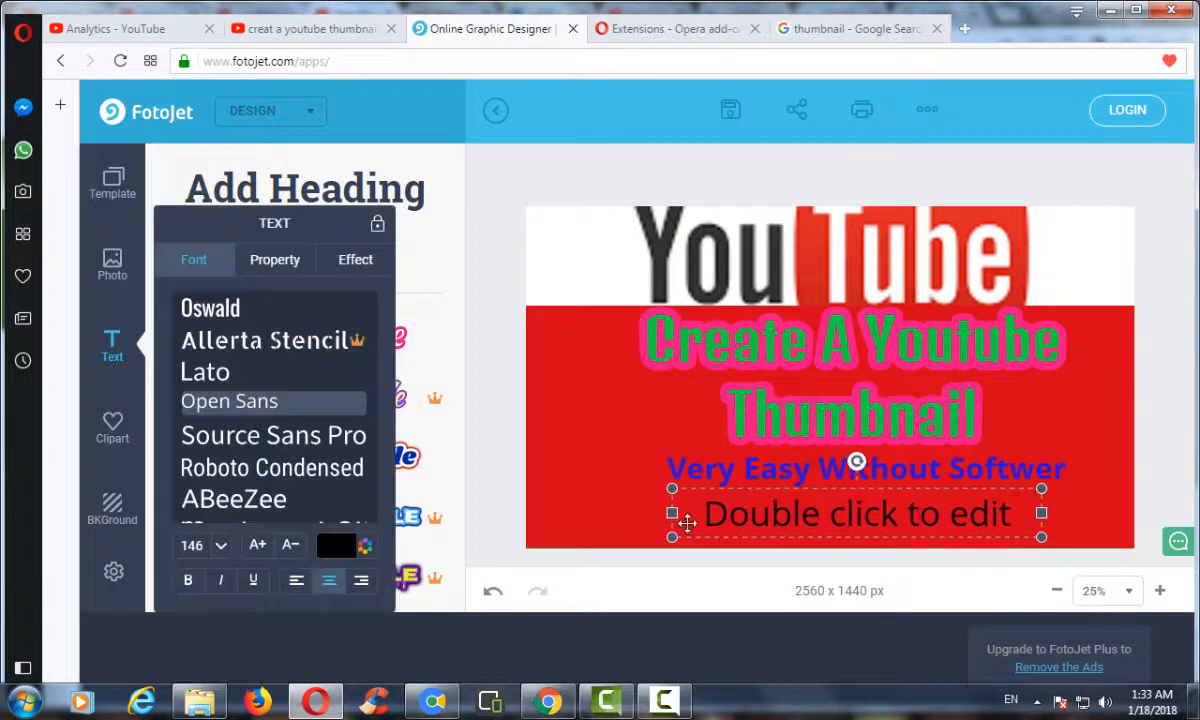
drag(671, 514, 701, 514)
drag(862, 508, 864, 510)
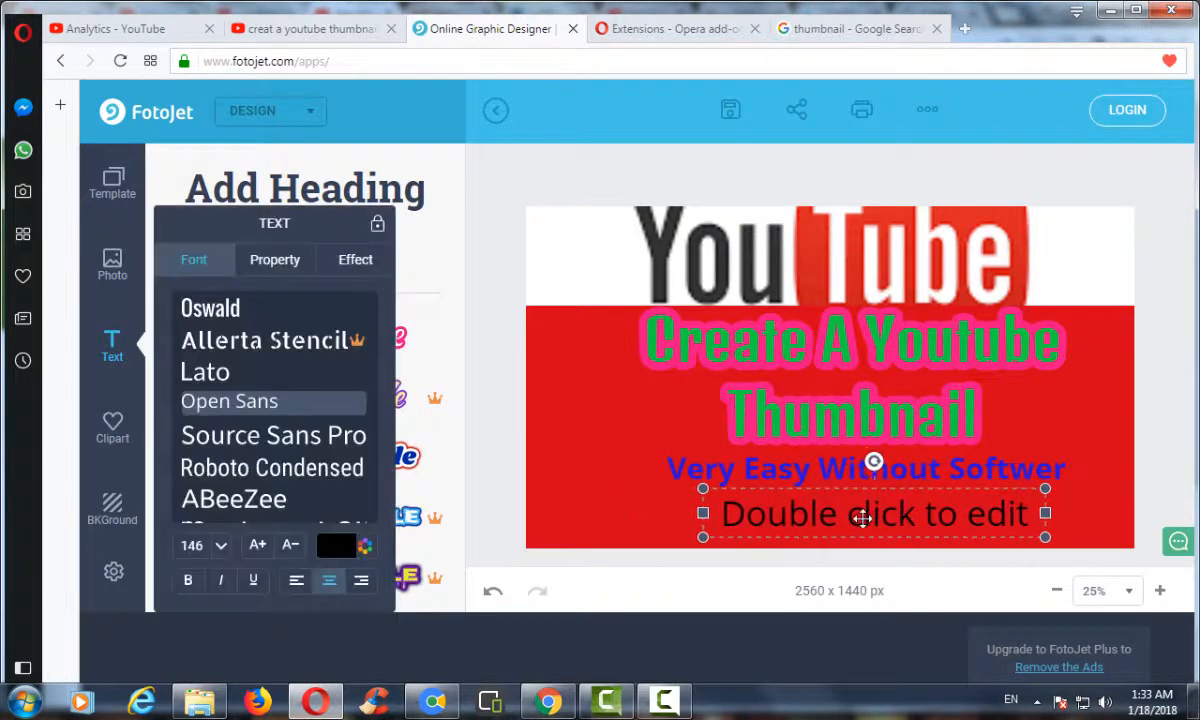
Step: Replace the body text's placeholder with "Sab Sekh Lo"
drag(720, 514, 1030, 514)
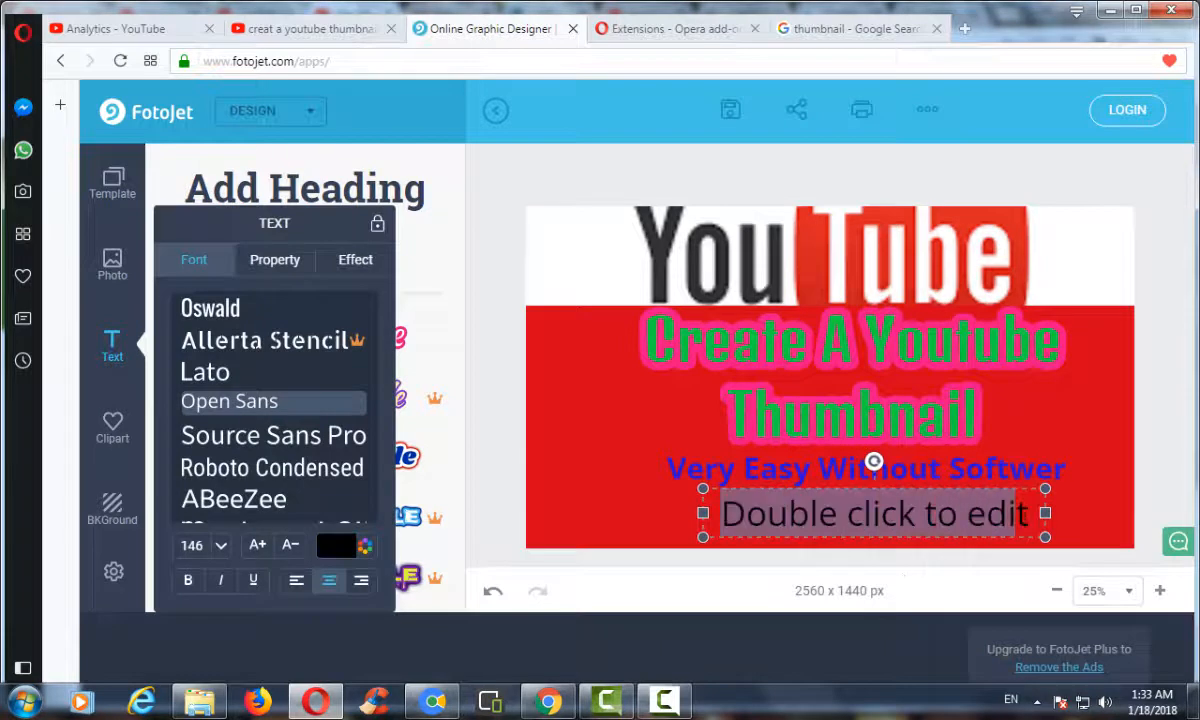
text(t)
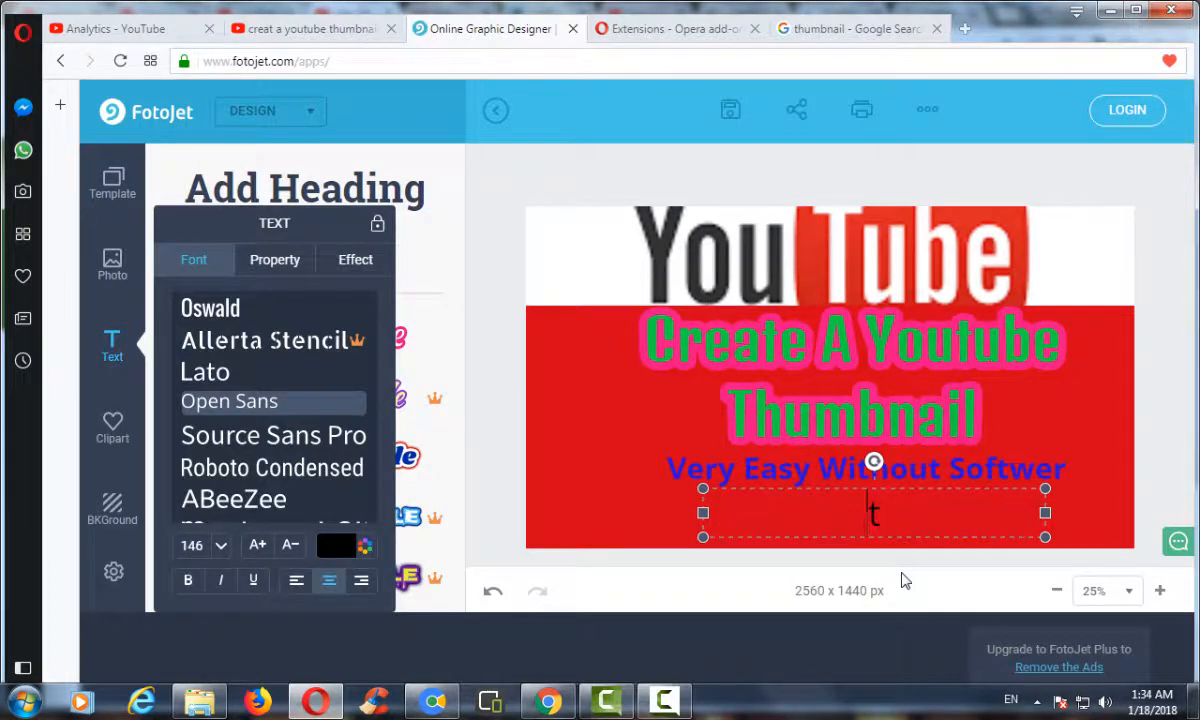
drag(865, 515, 908, 516)
key(BackSpace)
text(Sab)
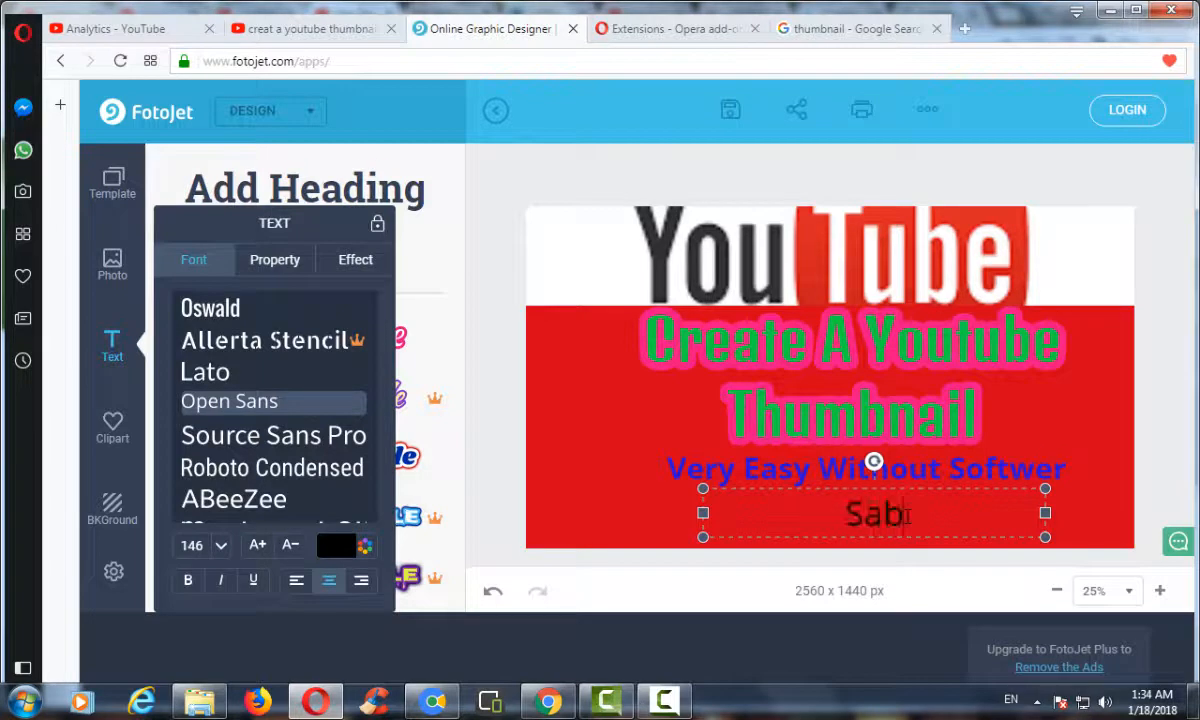
text( Sekh Lo)
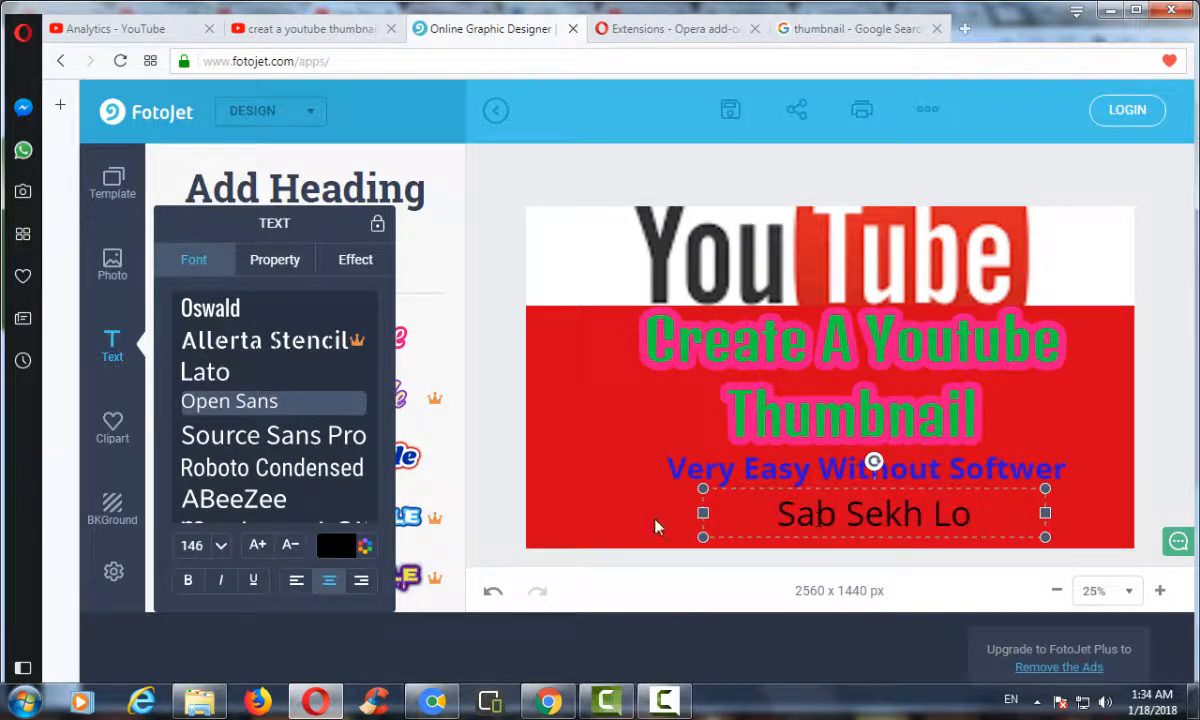
Step: Color the "Sab Sekh Lo" text turquoise 1DC5C5 and make it bold
click(362, 548)
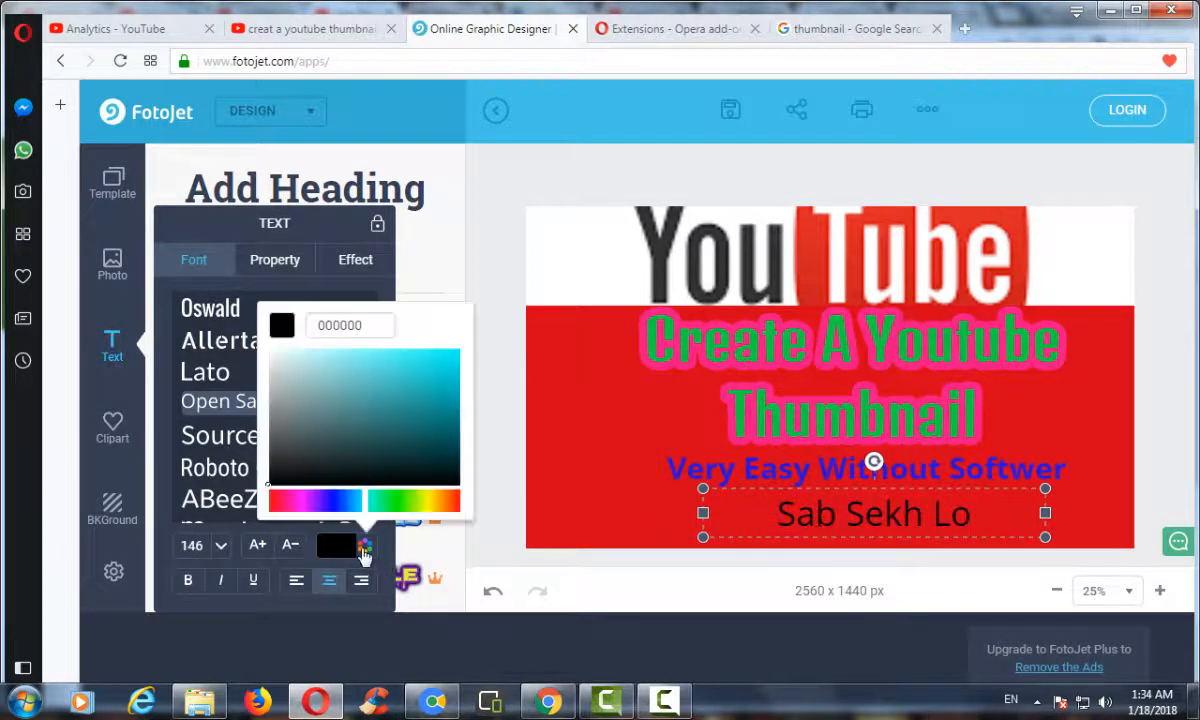
click(432, 380)
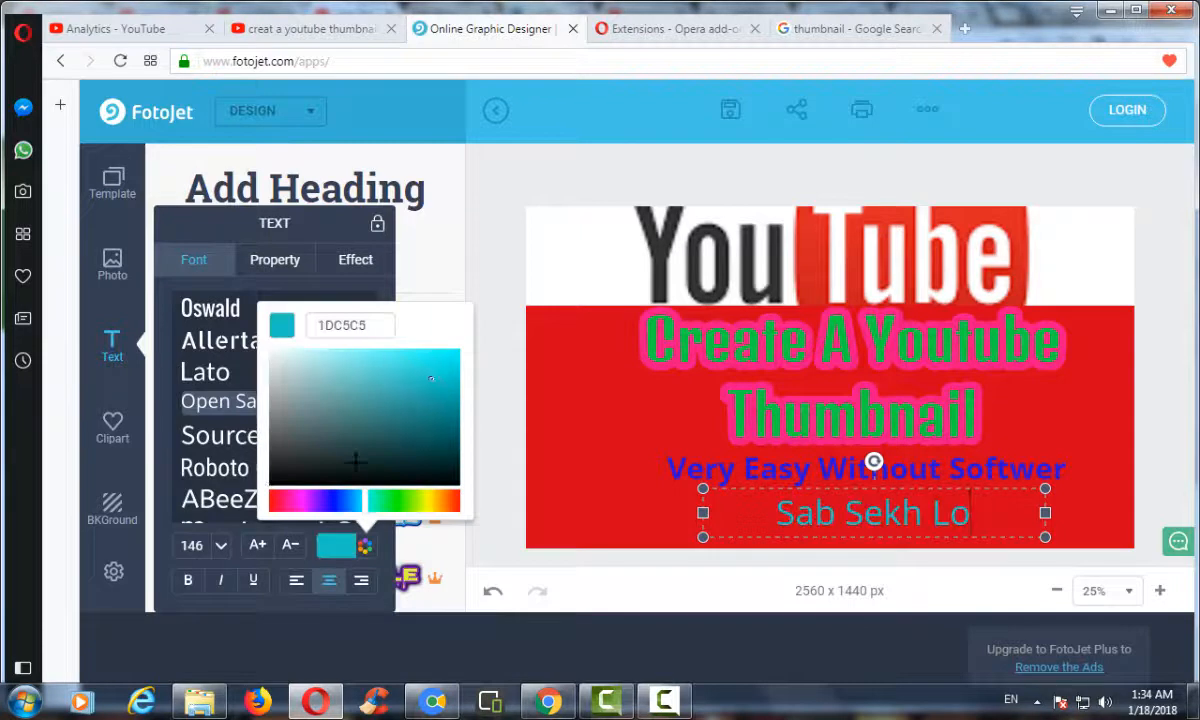
click(189, 582)
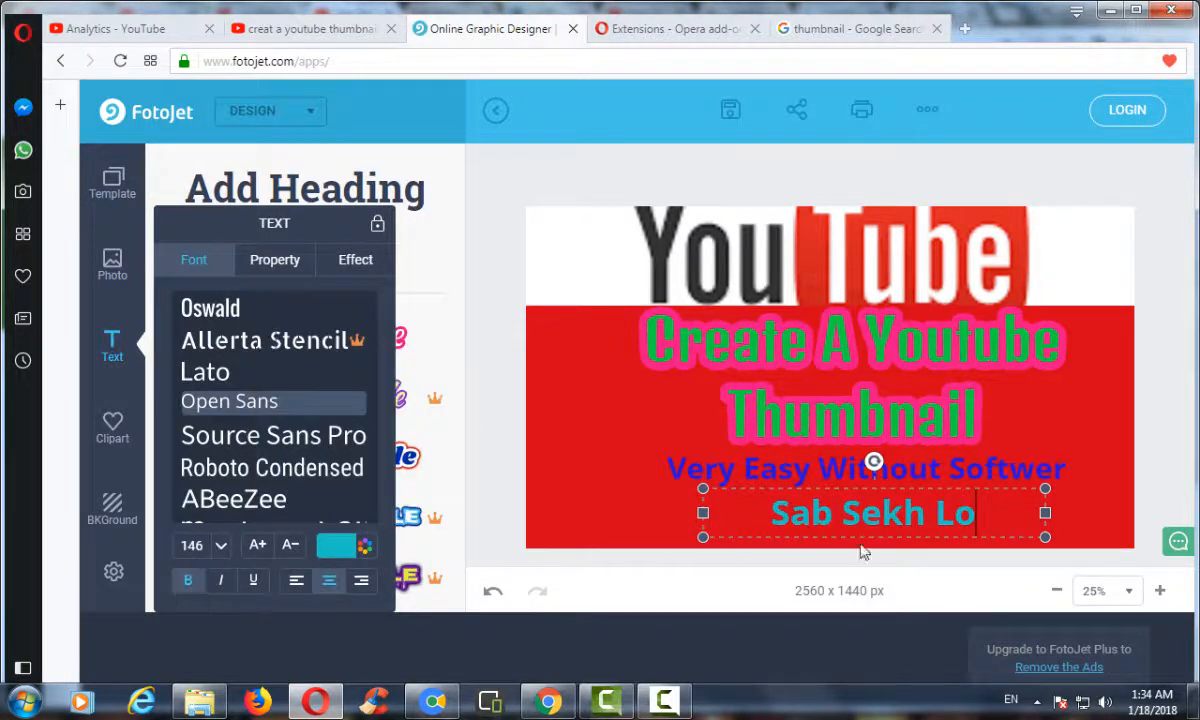
Step: Recolor the "Sab Sekh Lo" text to lime green A1DA16 and deselect it
click(364, 548)
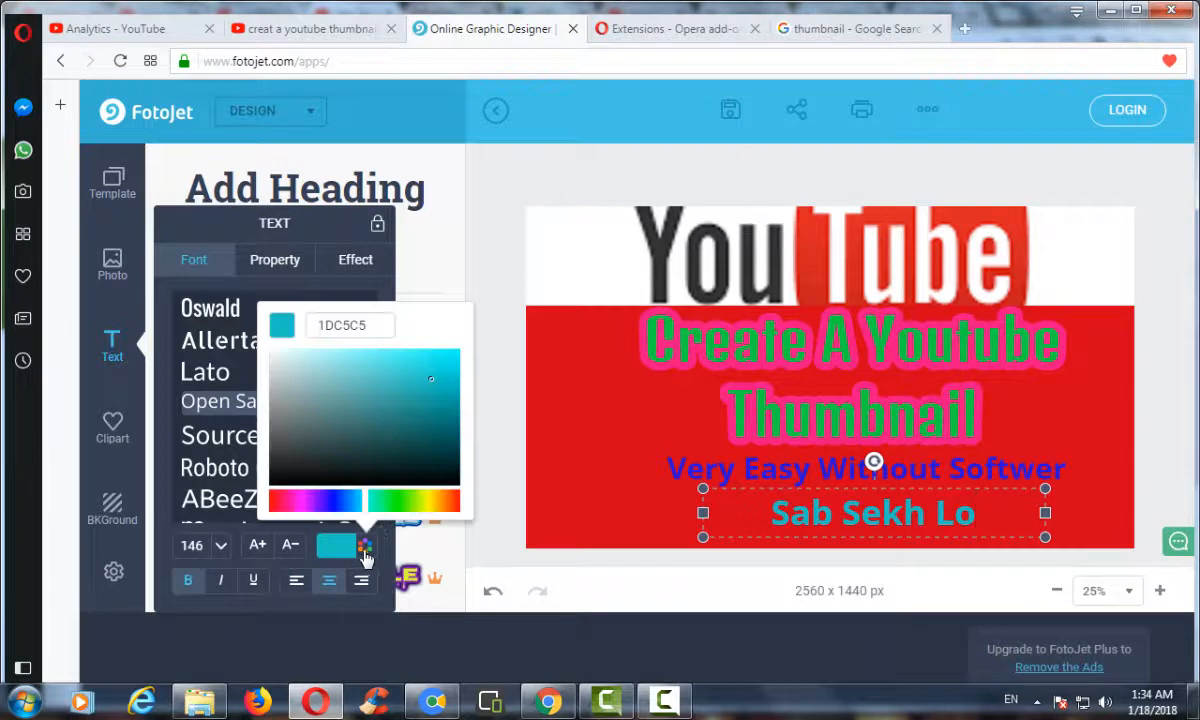
drag(415, 499, 424, 501)
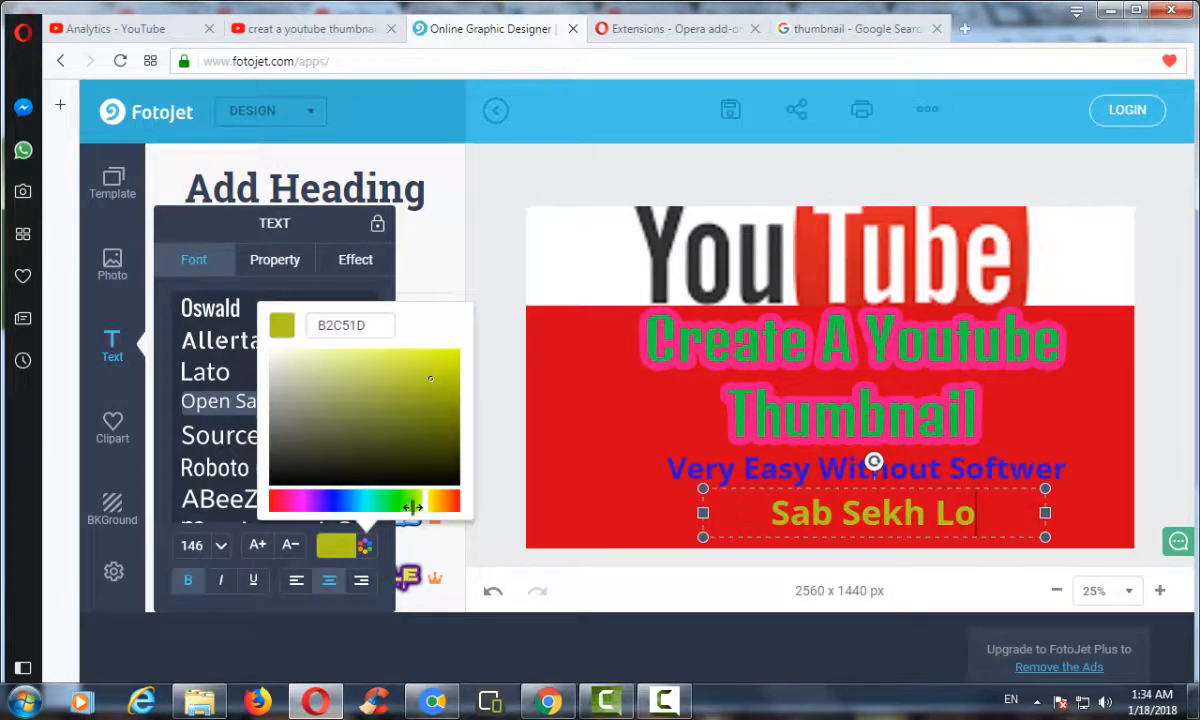
drag(428, 500, 437, 501)
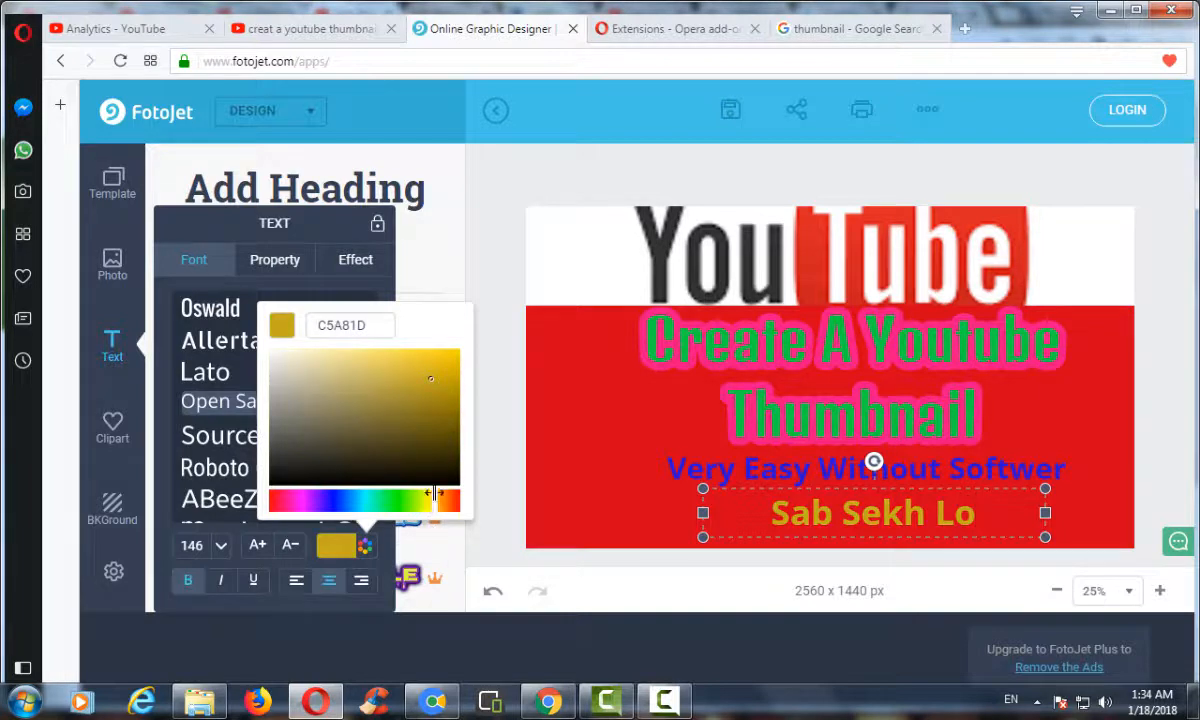
click(440, 369)
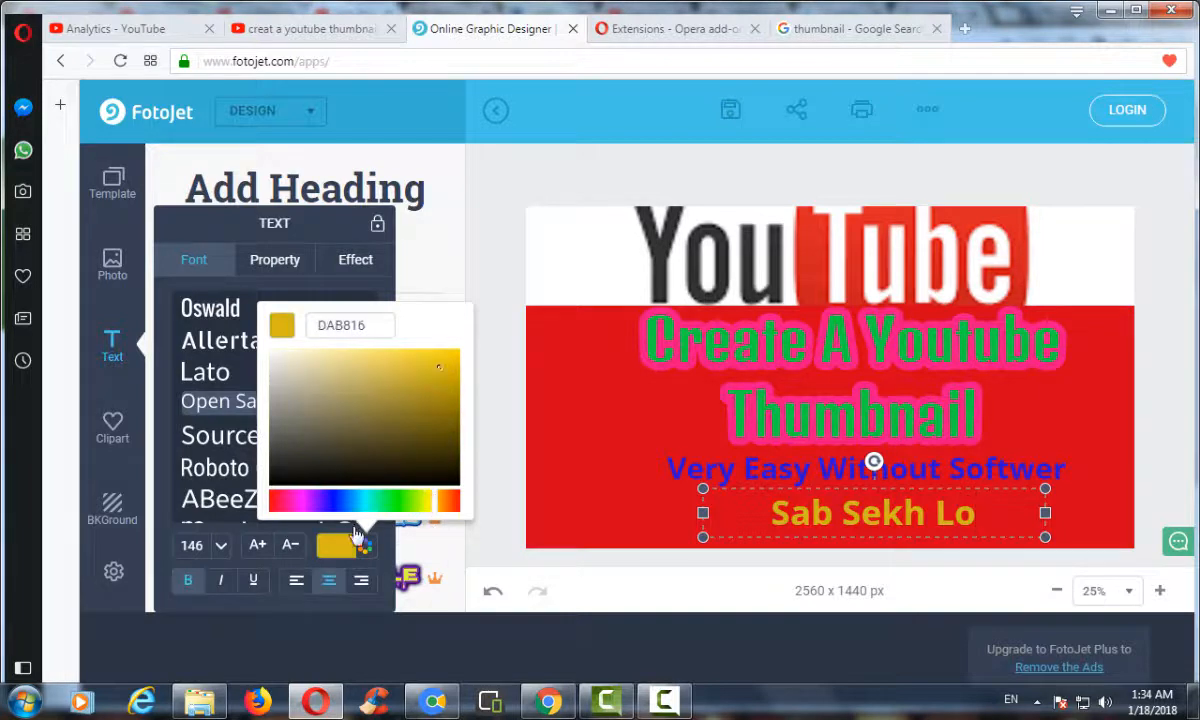
click(420, 500)
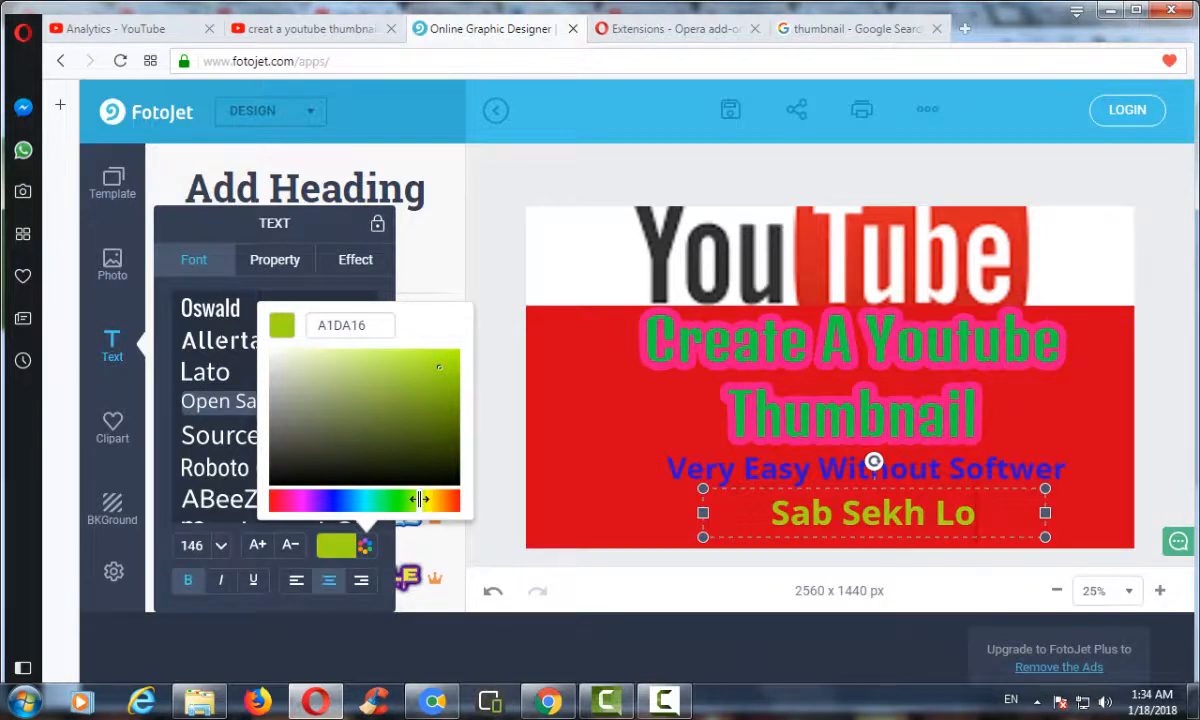
click(902, 499)
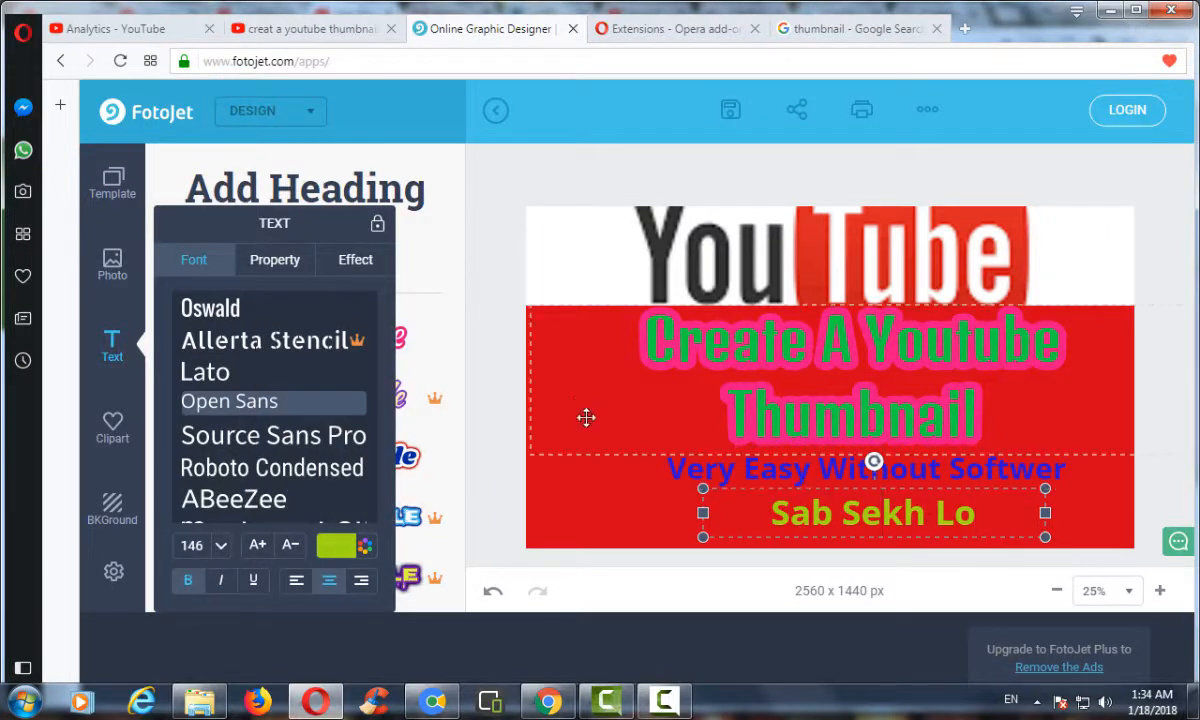
click(561, 533)
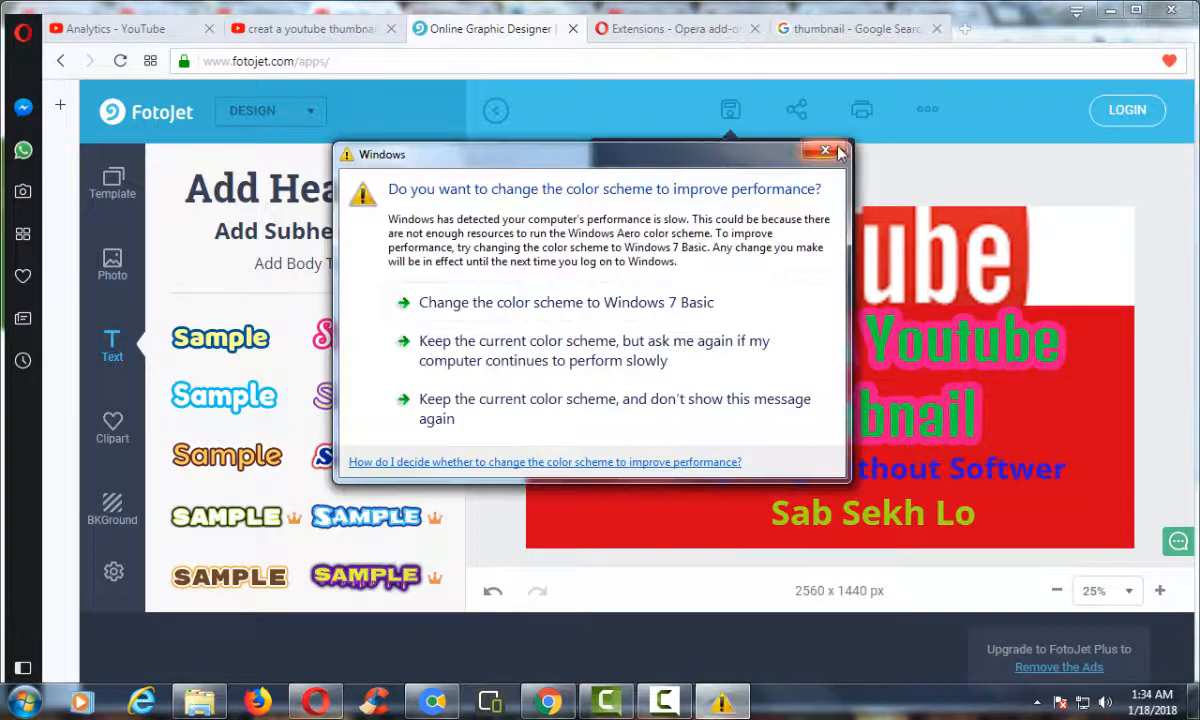
Step: Save the thumbnail for free as a JPG named "FotoJet"
click(733, 112)
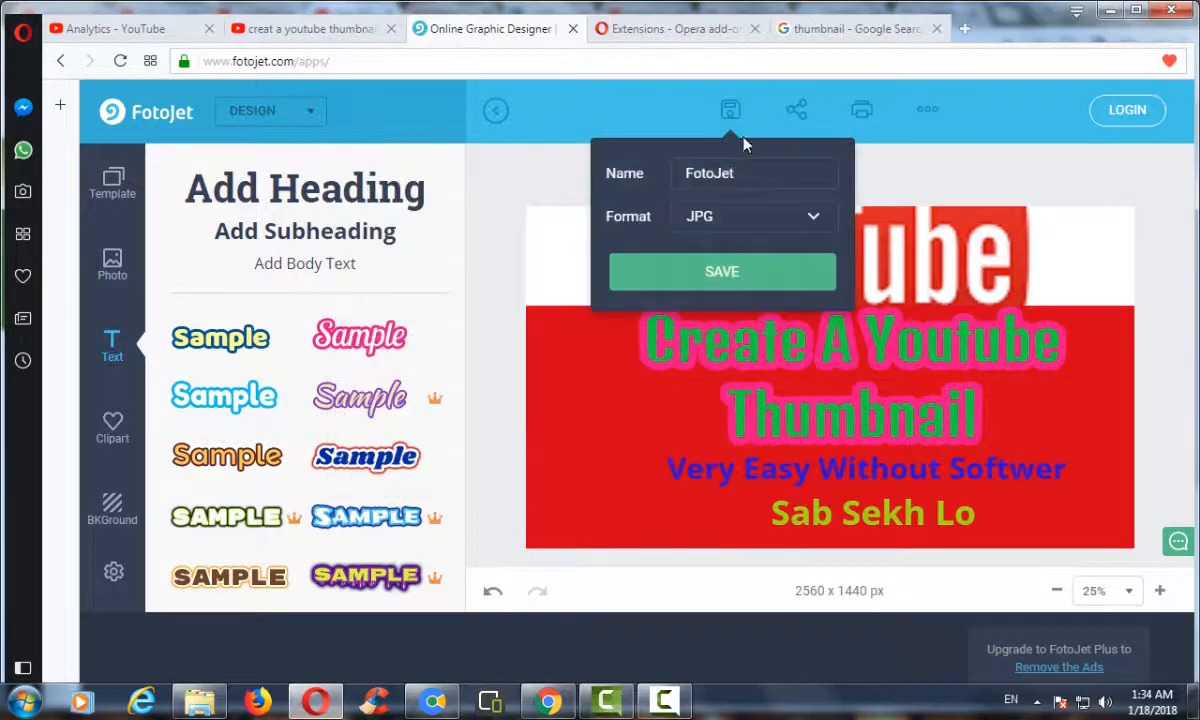
click(720, 271)
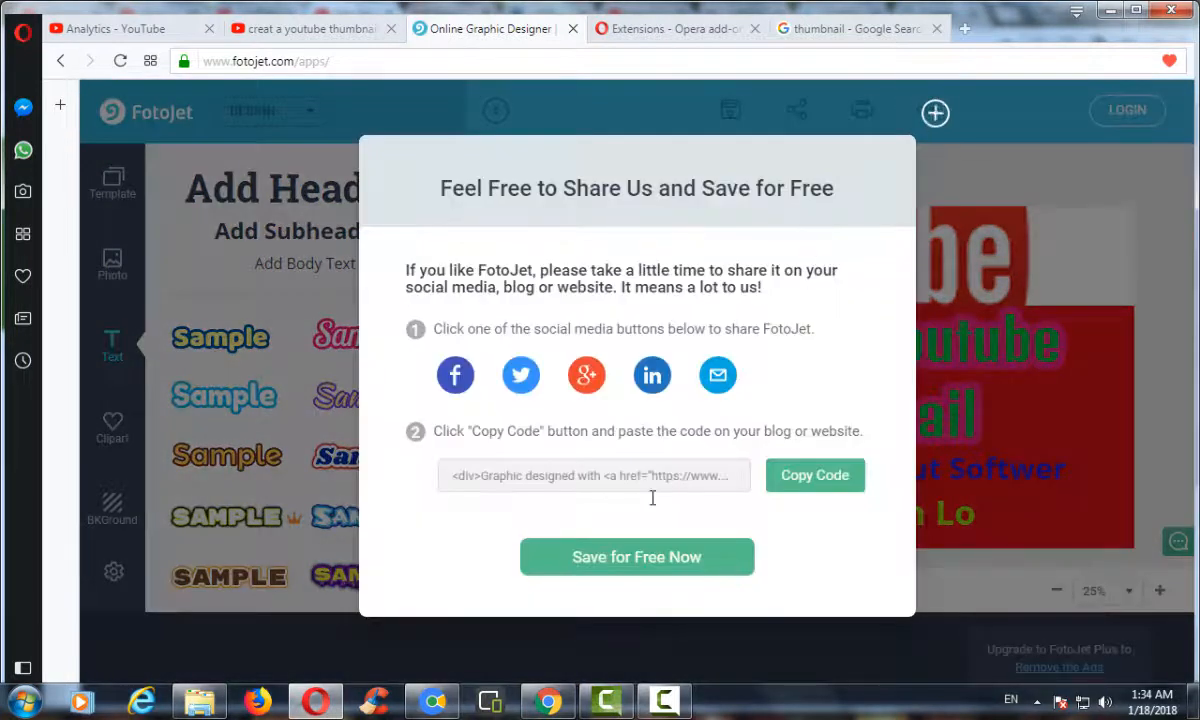
click(625, 557)
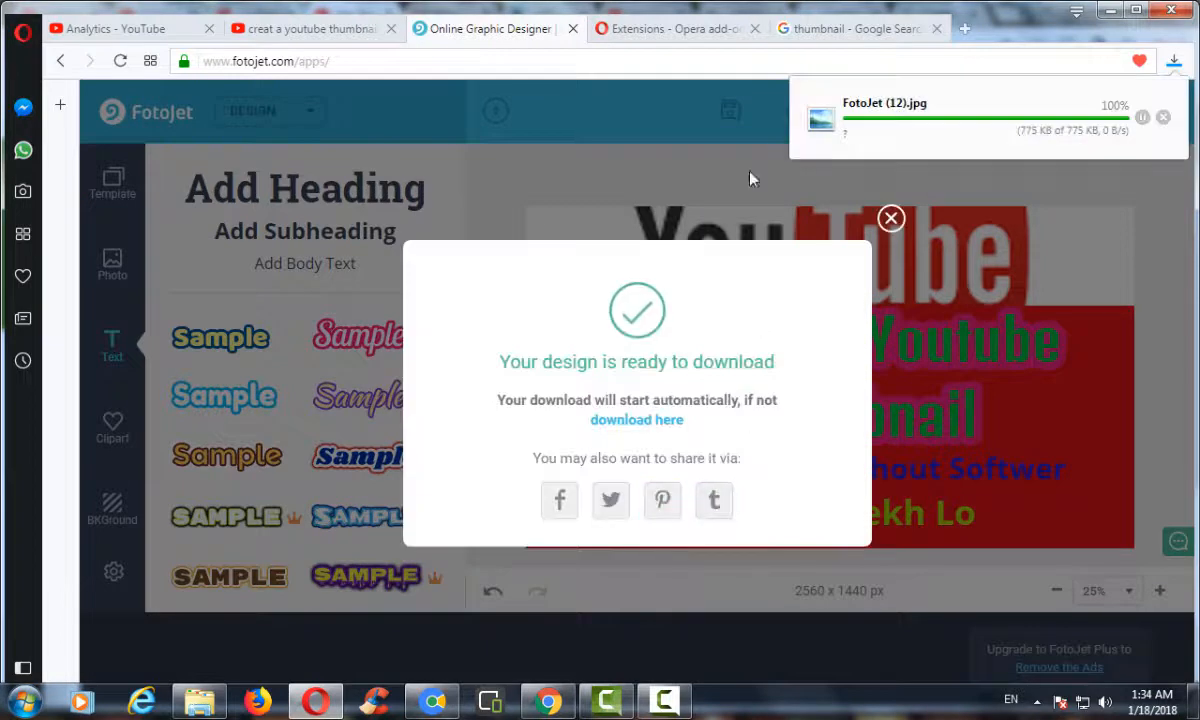
Step: Open the downloaded FotoJet (12) image from the Downloads folder in Windows Photo Viewer and view it maximized
click(1165, 124)
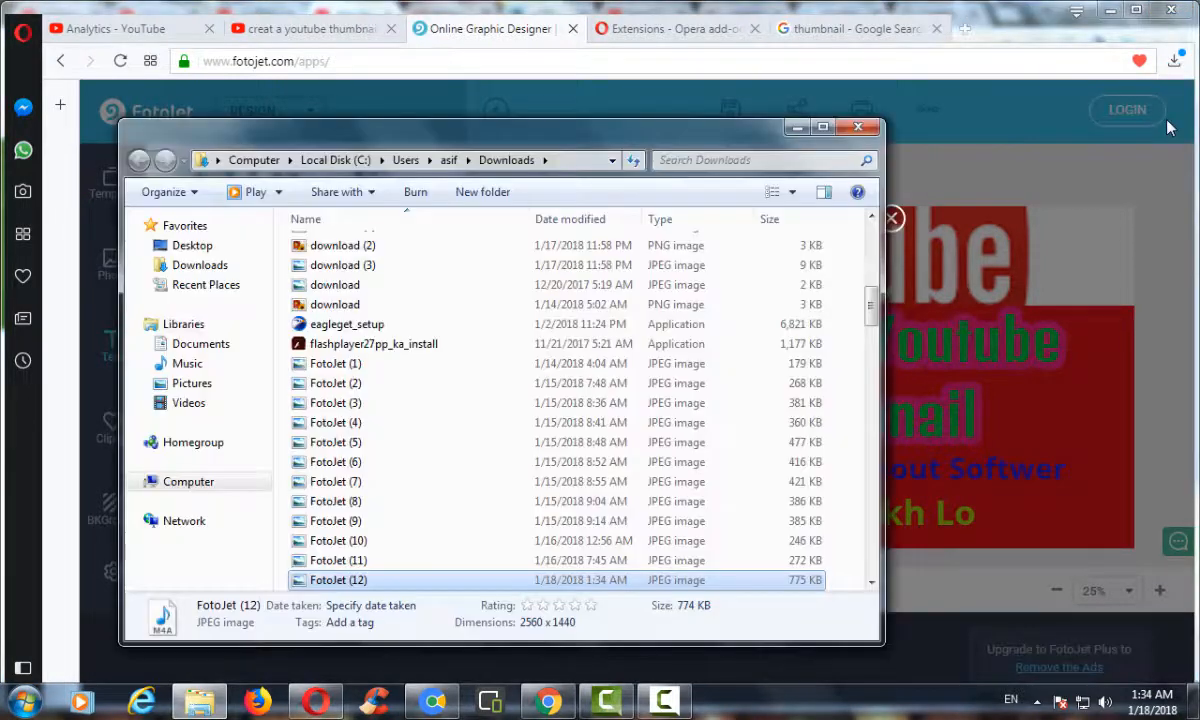
double_click(343, 583)
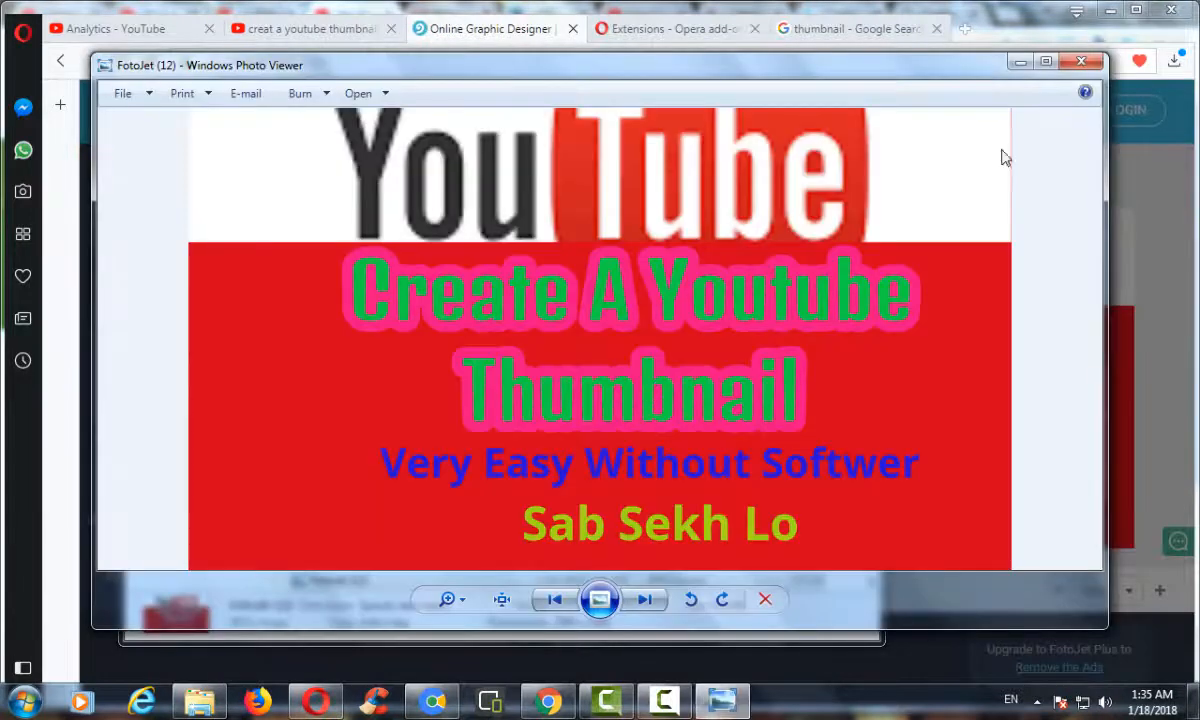
double_click(980, 62)
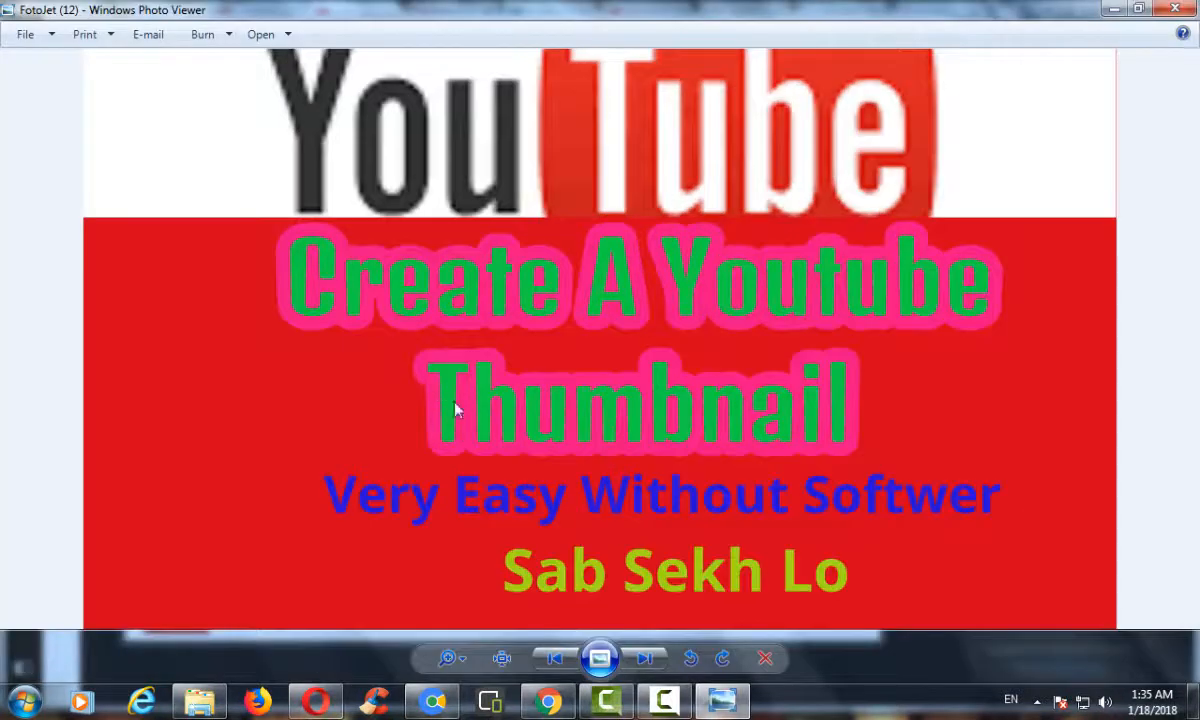